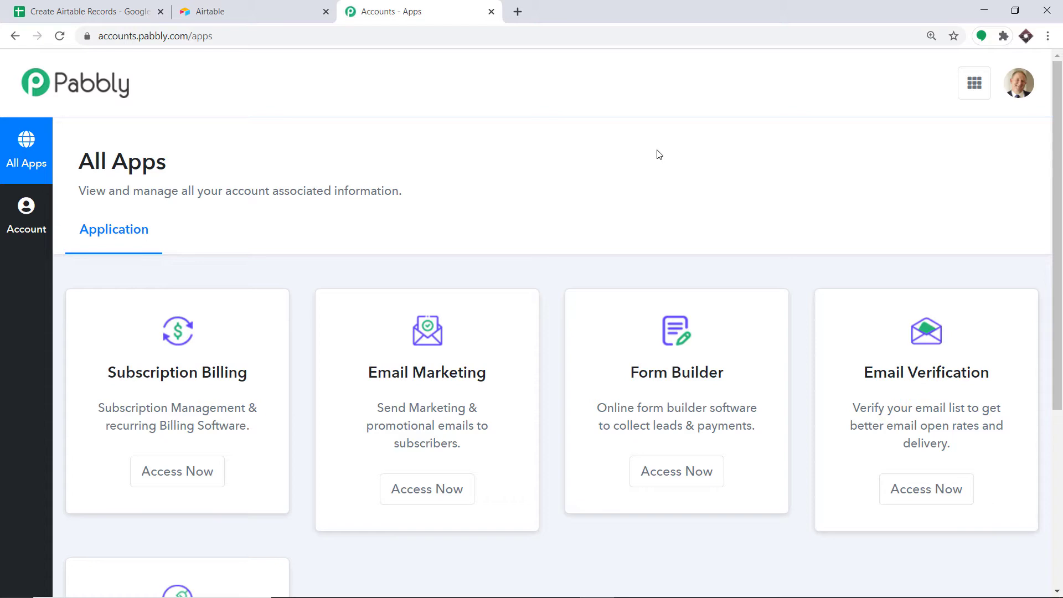
- Open Pabbly Connect from the account's app list and create a workflow named Google Sheets To Airtable
scroll(659, 155, down, 5)
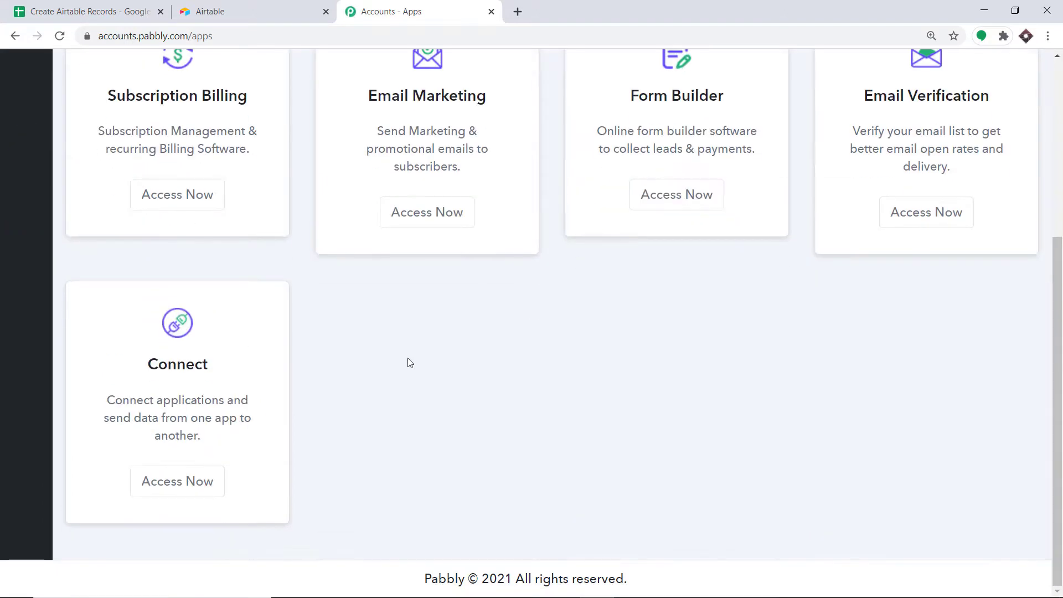
click(167, 486)
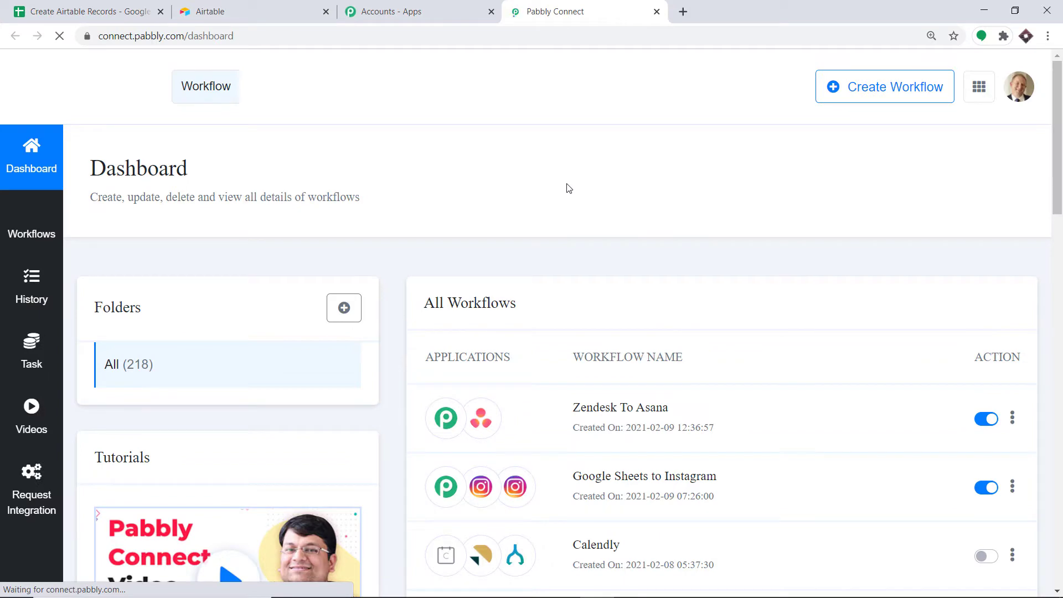
click(863, 98)
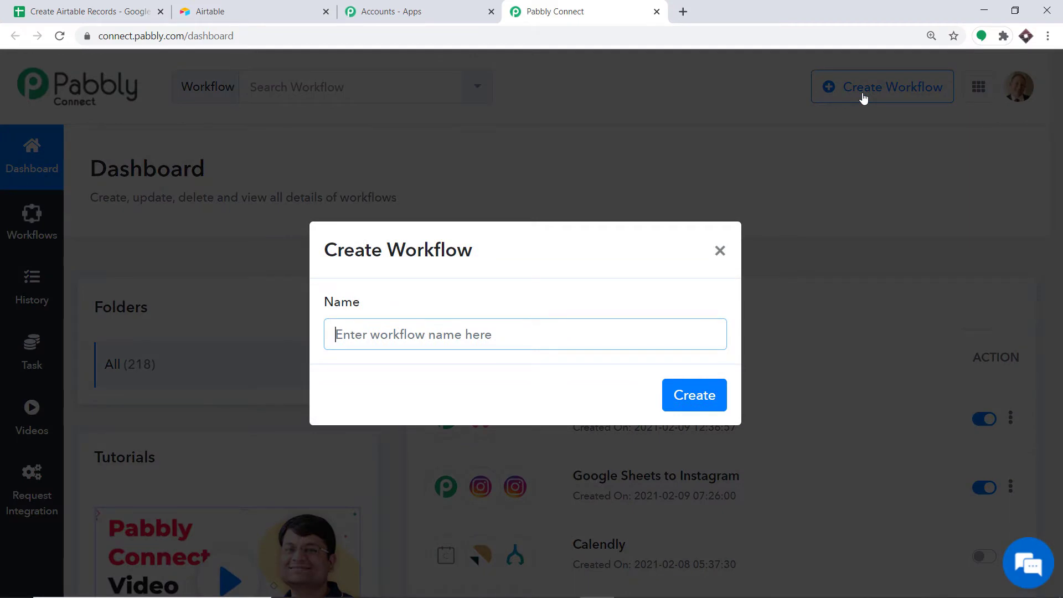
text(G)
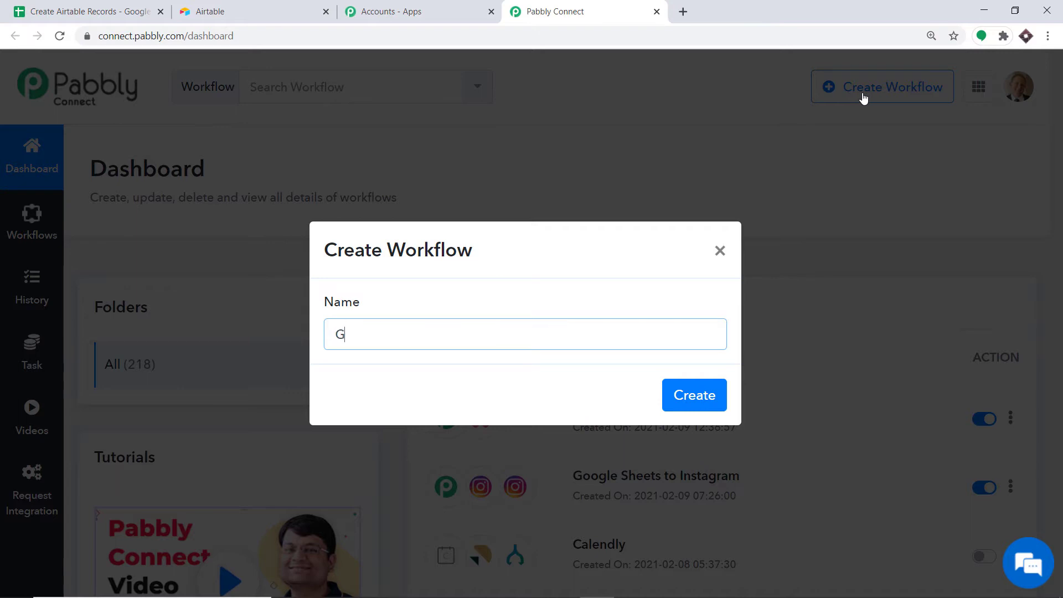
text(oogle Sheets To Airtable)
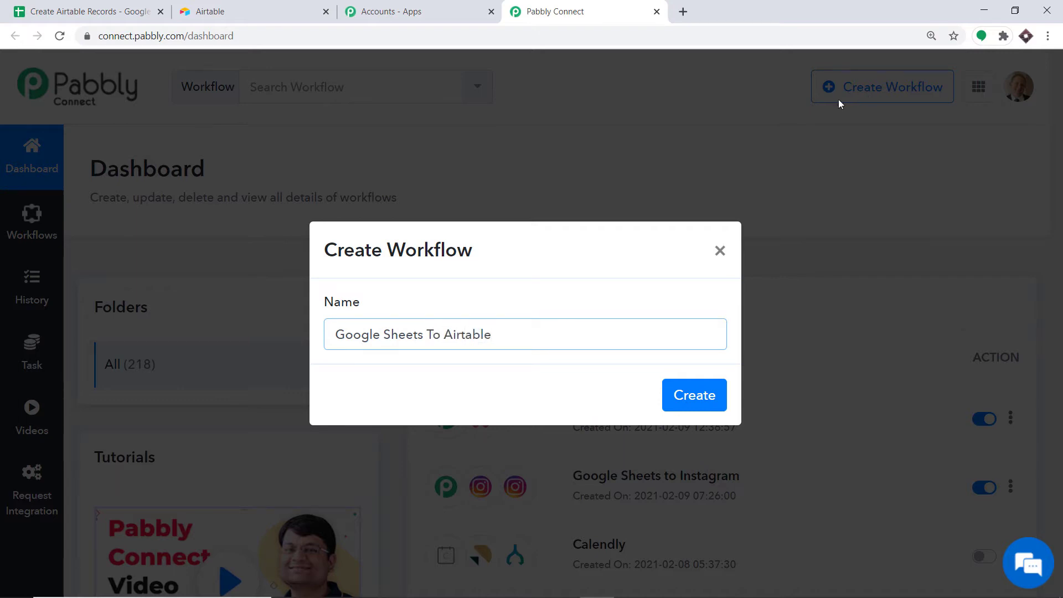
click(688, 403)
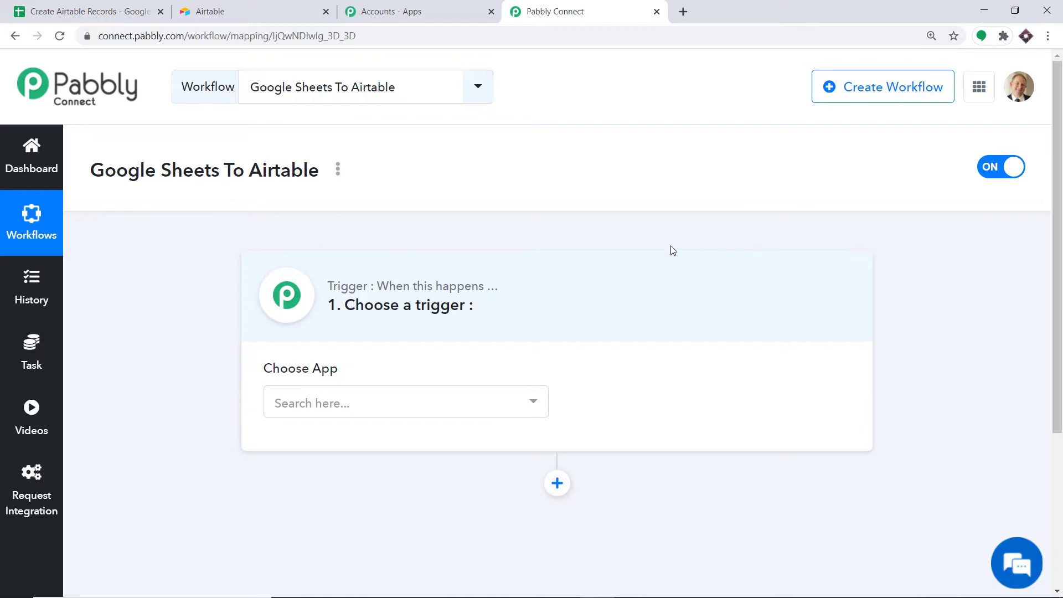
- Set the workflow's trigger app to Google Sheets and its trigger event to New Spreadsheet Row
click(460, 405)
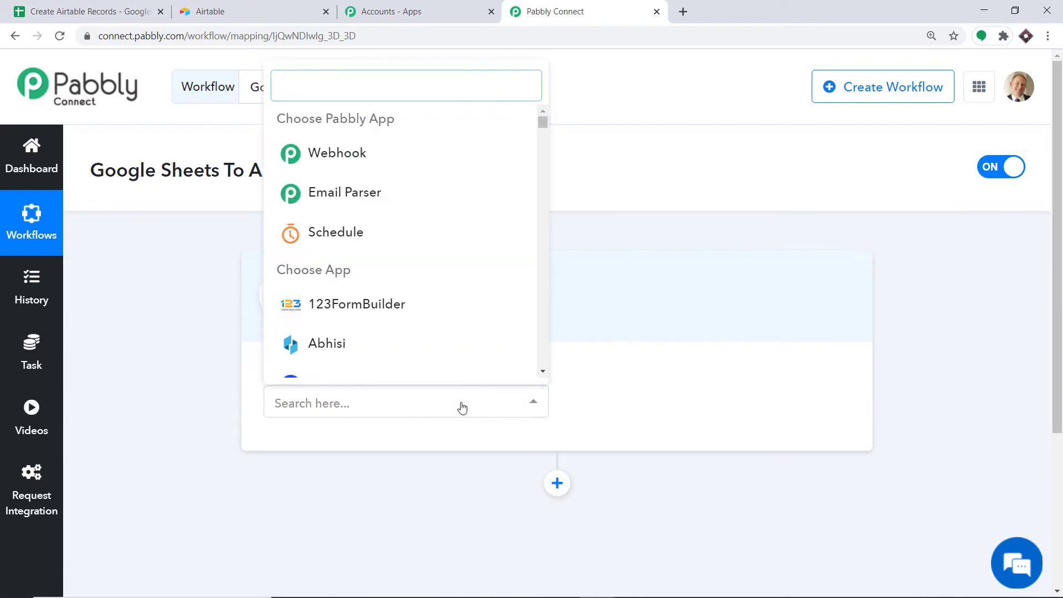
text(goo)
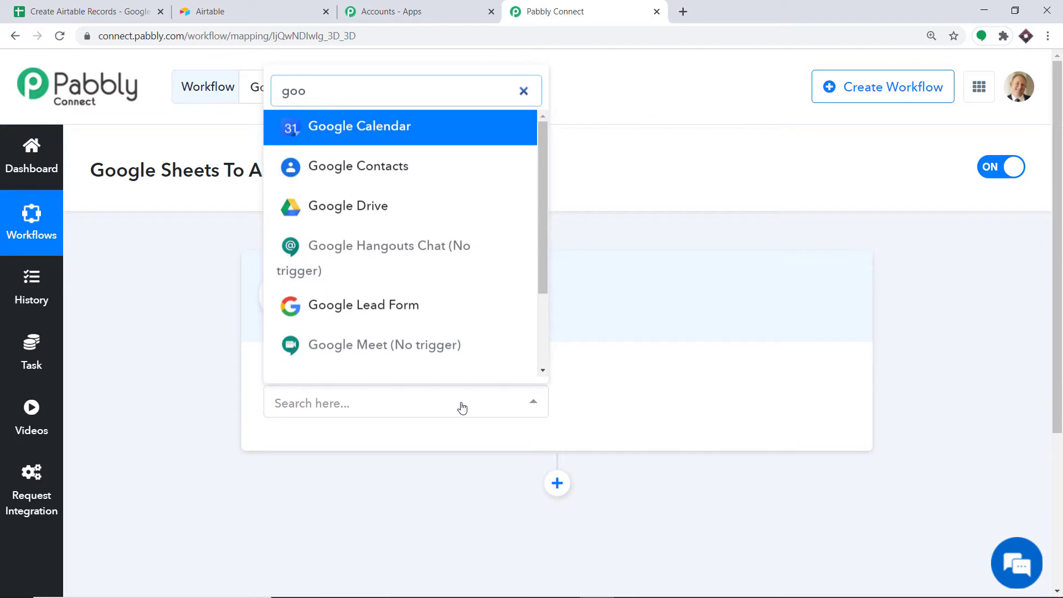
text(gle s)
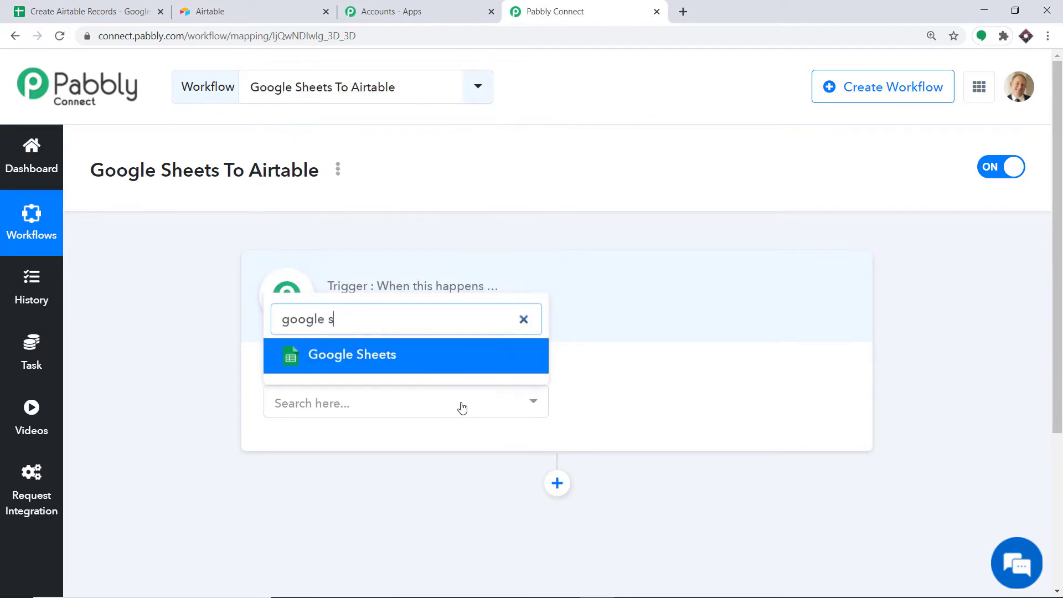
text(hee)
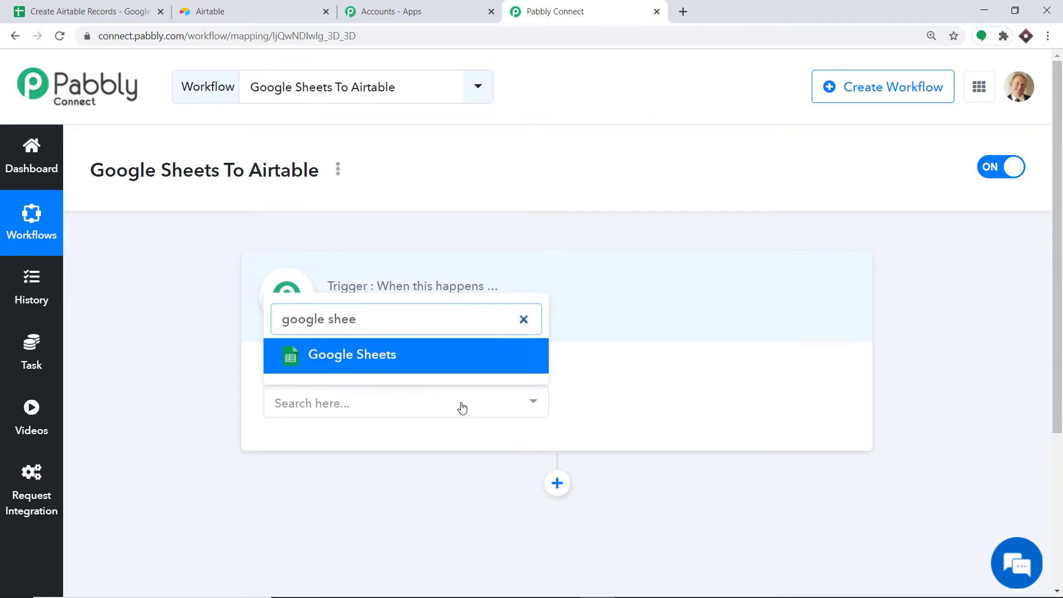
click(430, 354)
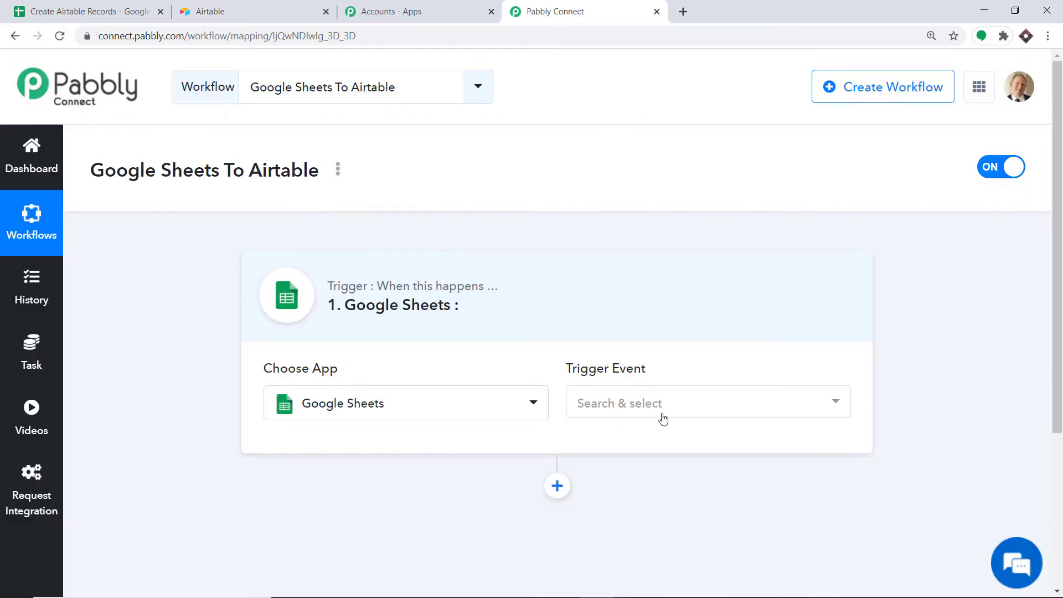
click(662, 419)
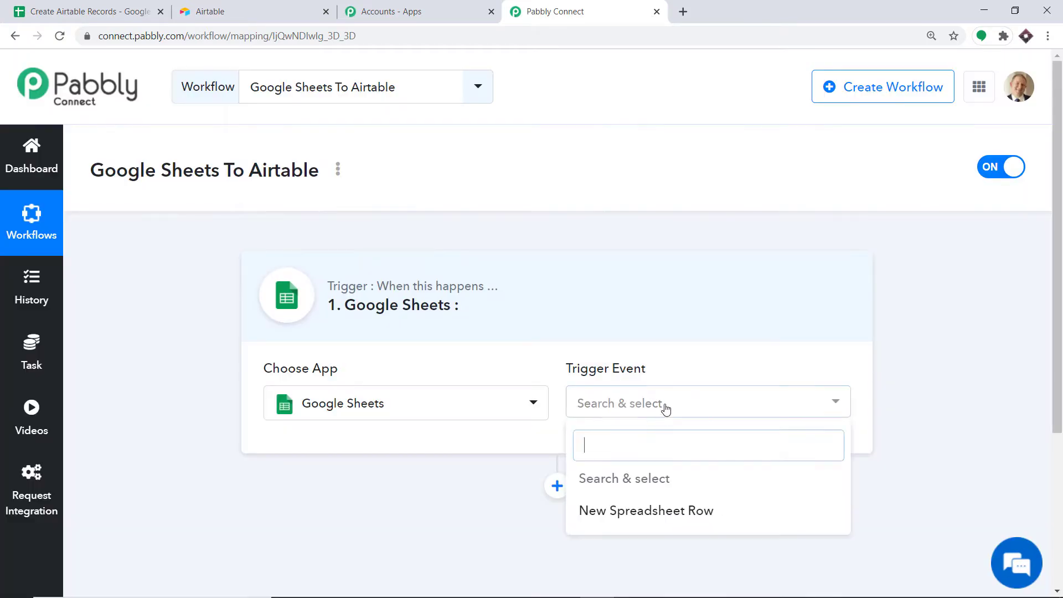
click(613, 511)
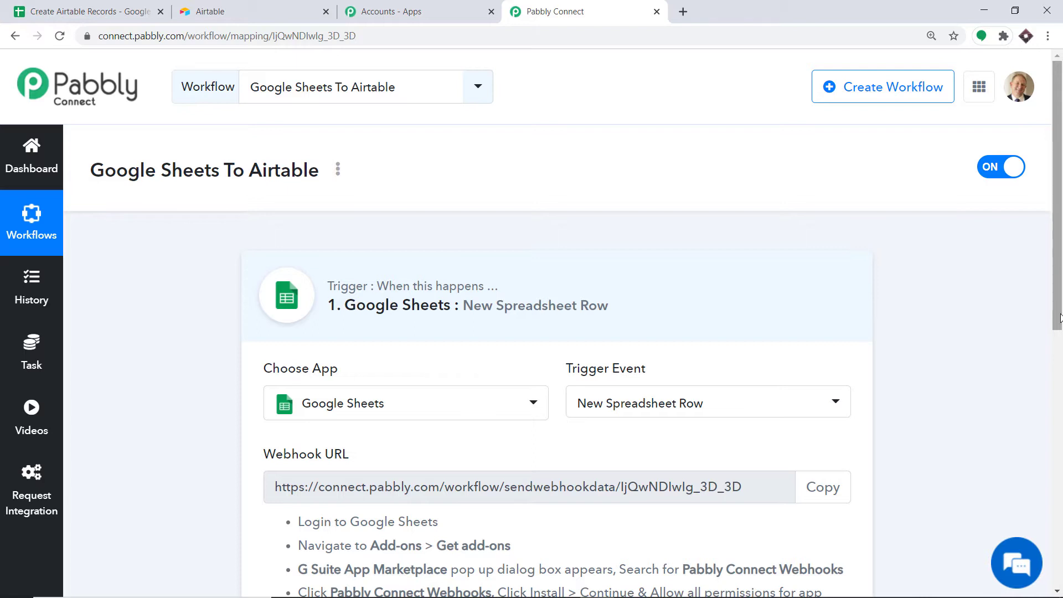
scroll(1060, 317, down, 5)
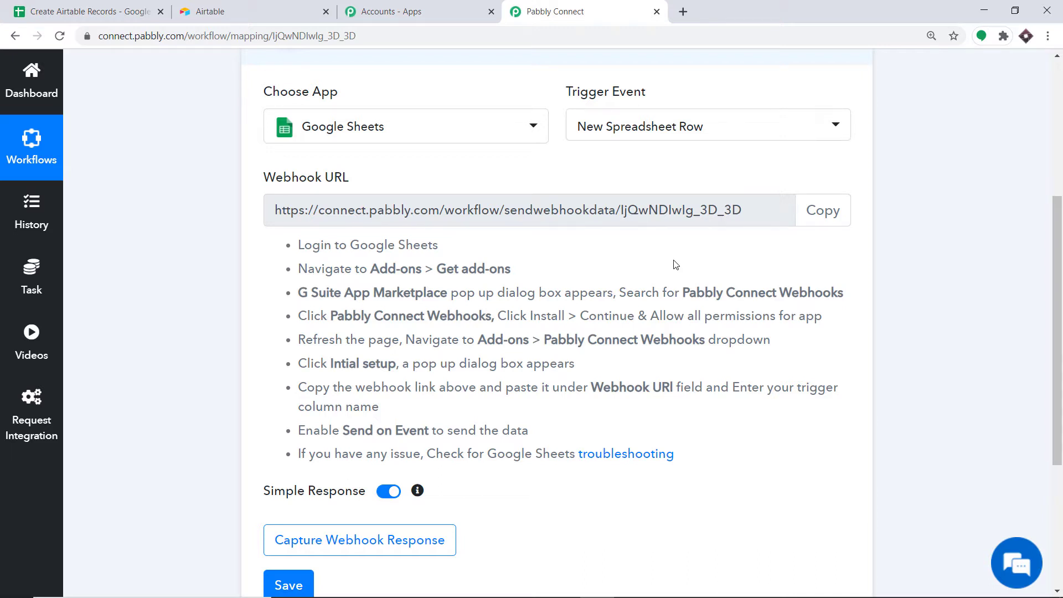
- In the Create Airtable Records sheet, open the Cheese Pizza video's link, check its title and channel on YouTube, and return to the sheet
click(83, 11)
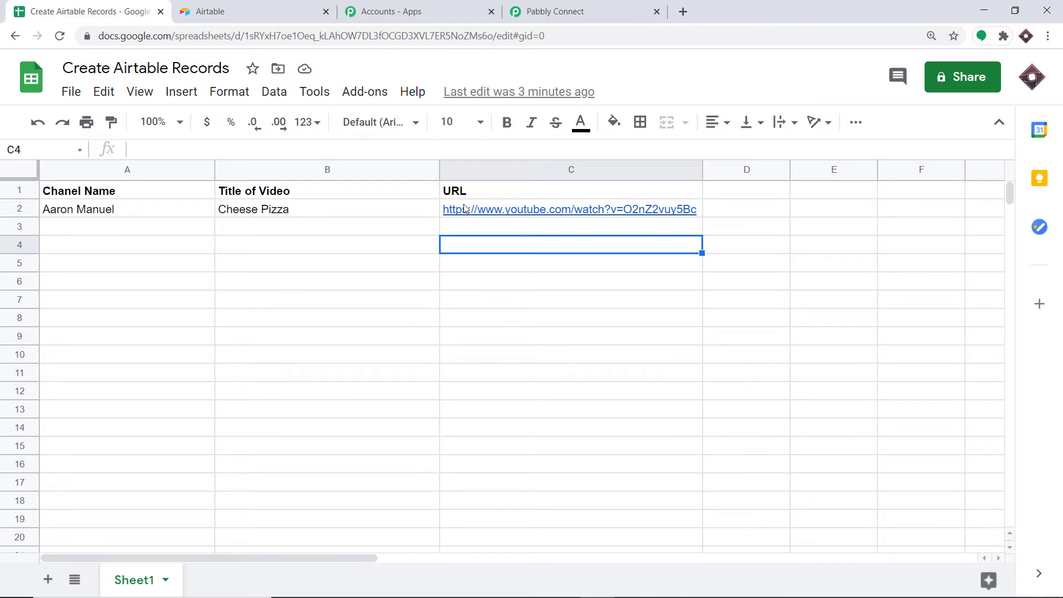
mouse_move(491, 210)
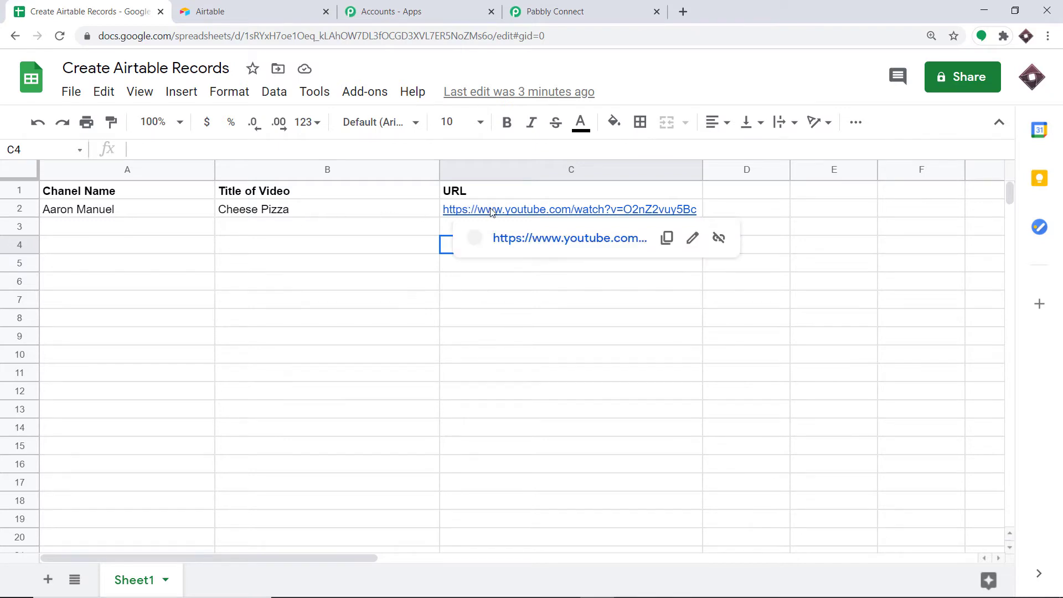
click(520, 242)
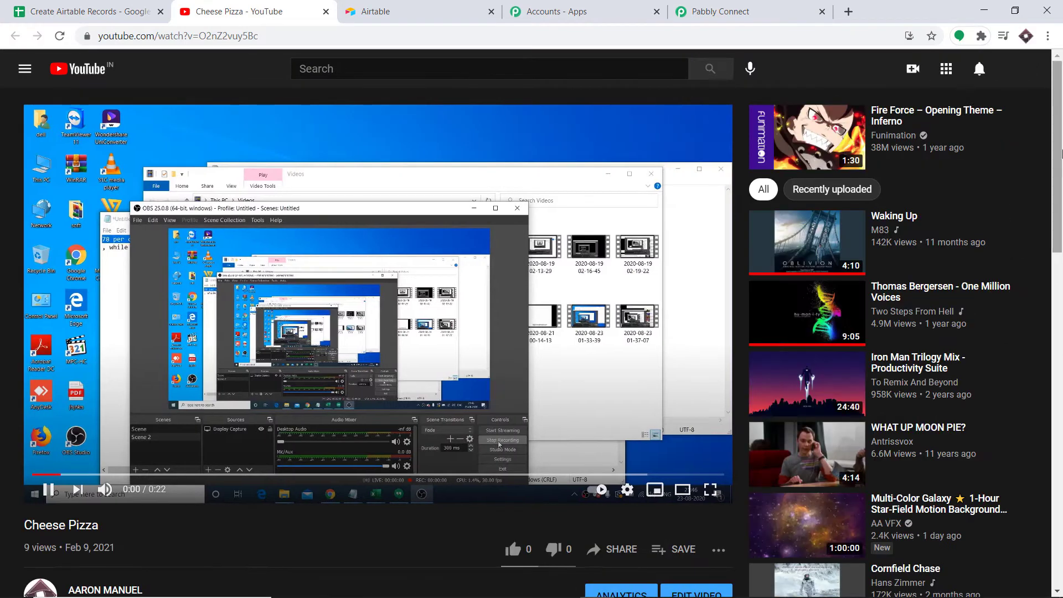
scroll(1000, 166, down, 5)
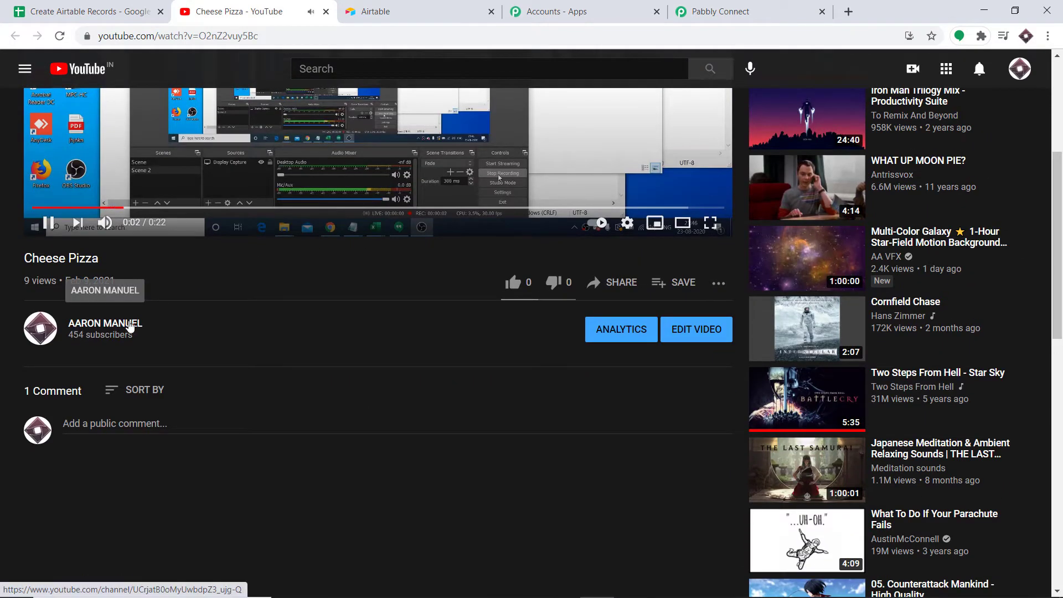
scroll(86, 299, up, 1)
scroll(86, 299, up, 1)
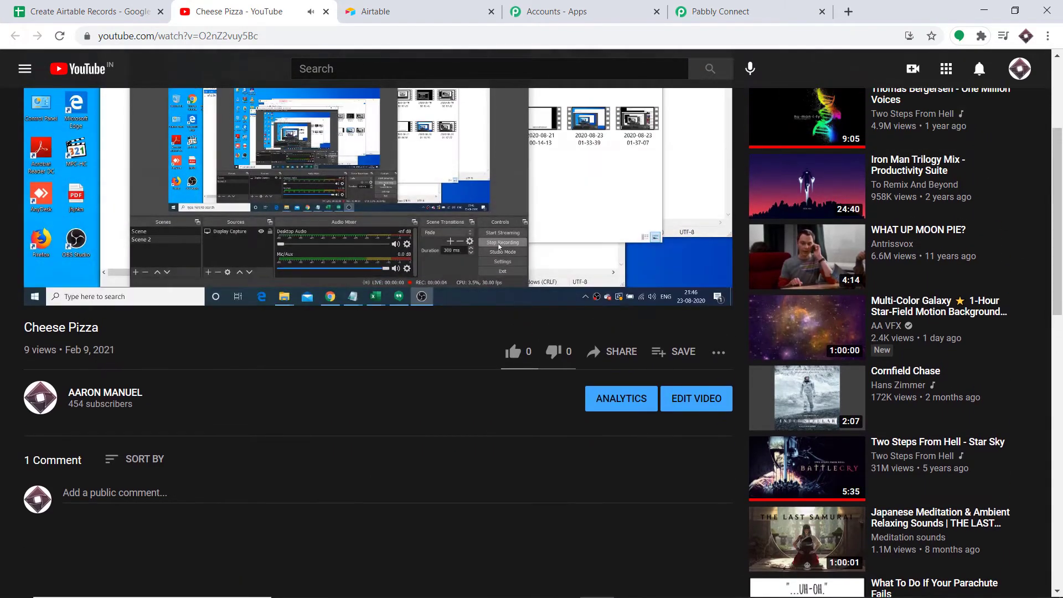
scroll(376, 299, up, 4)
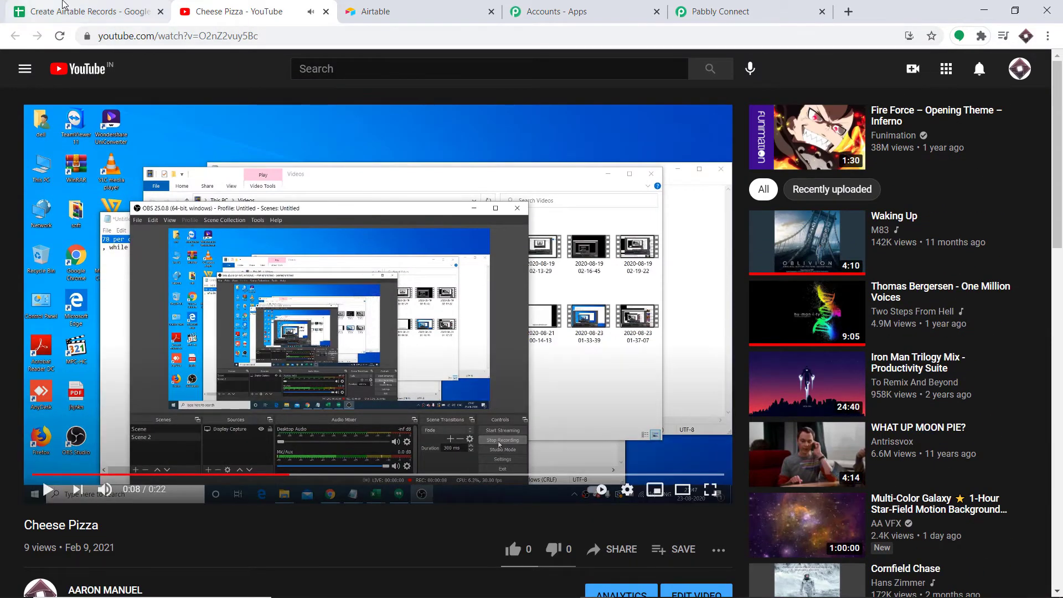
click(89, 11)
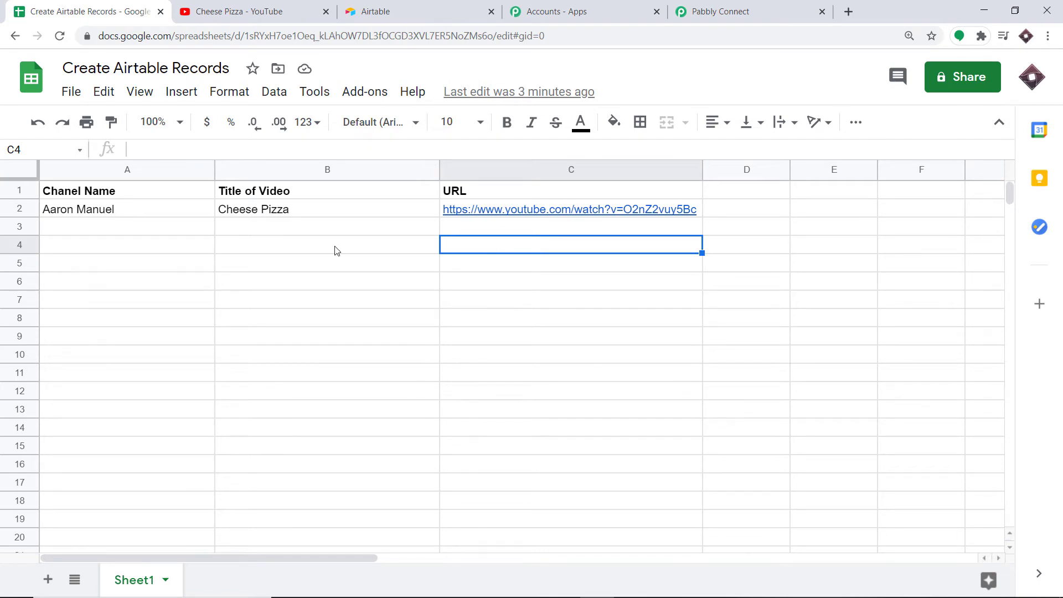
- Look up the Pabbly Connect Webhooks add-on in the Google Workspace Marketplace, then close the marketplace
click(358, 94)
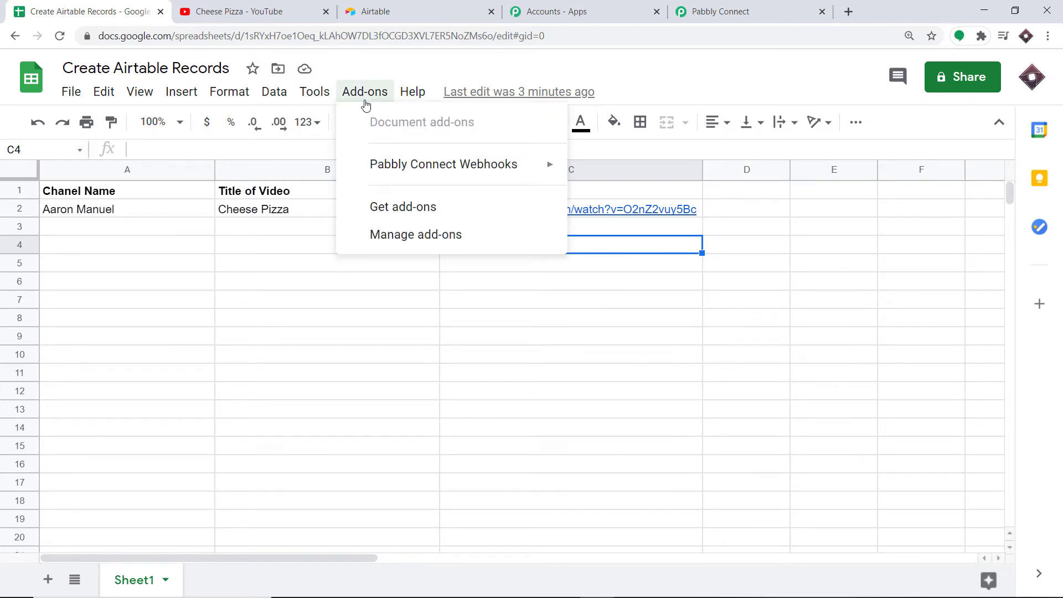
mouse_move(370, 167)
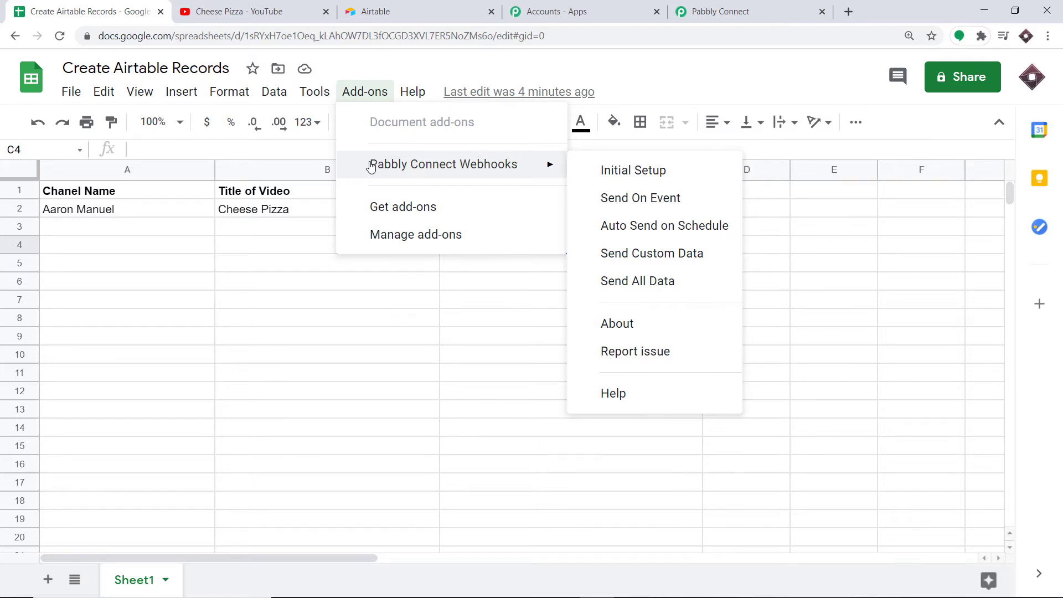
click(379, 208)
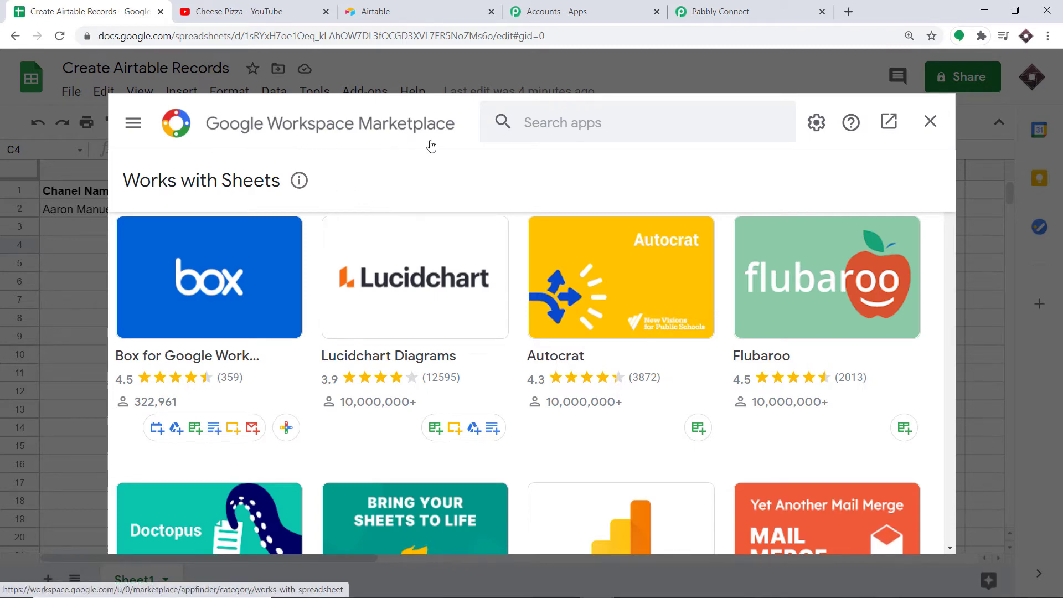
click(540, 123)
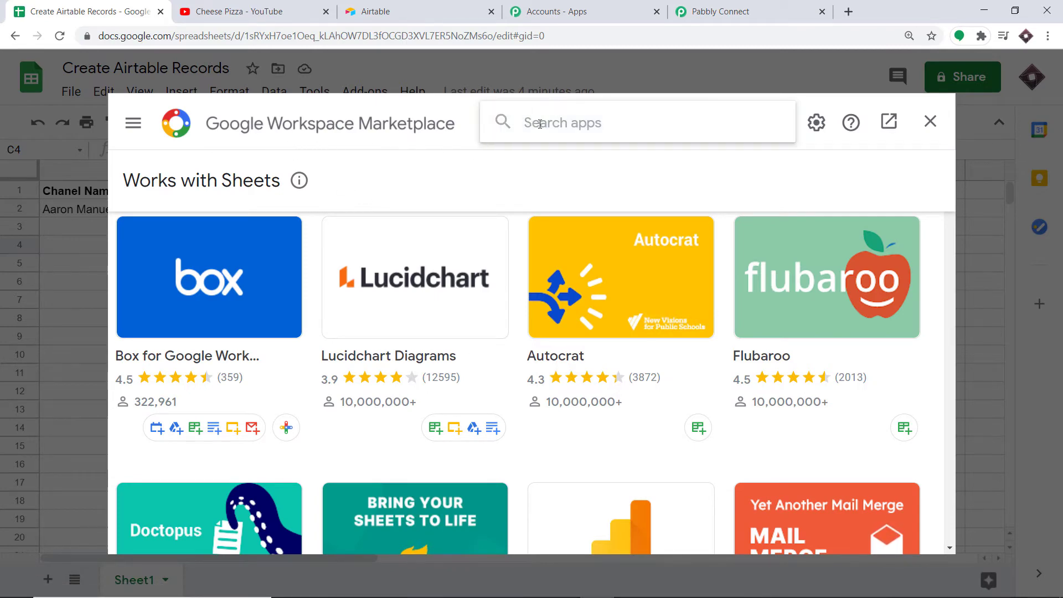
text(pabb)
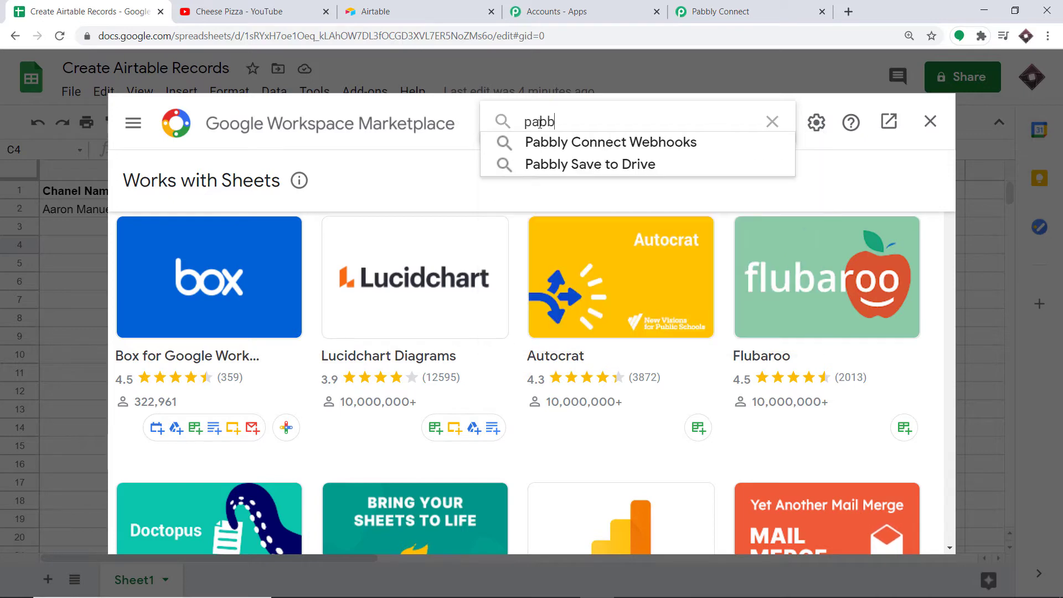
click(620, 157)
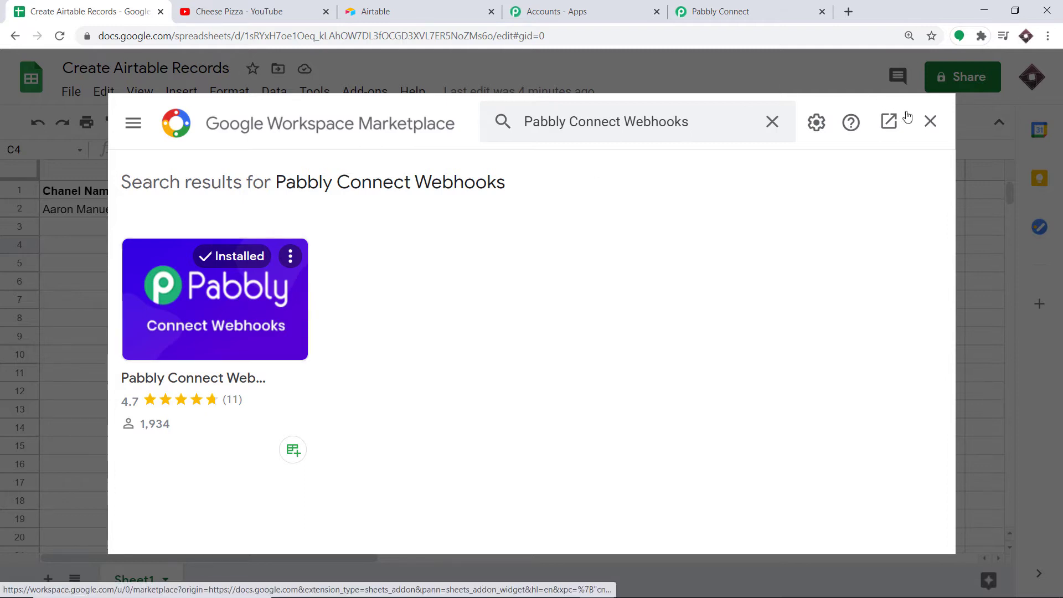
click(930, 121)
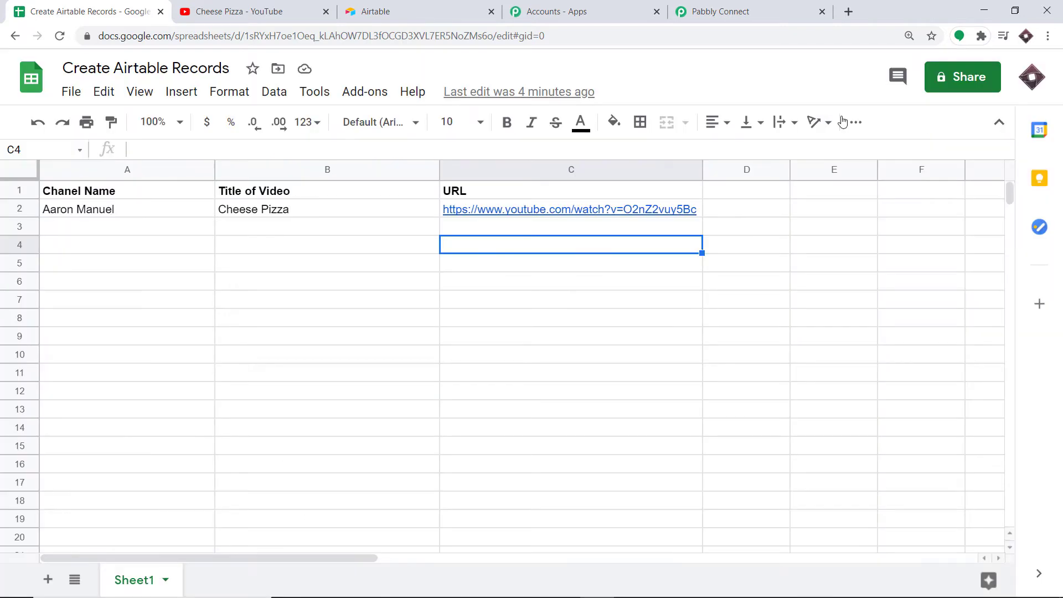
- Open the Pabbly Connect Webhooks add-on's initial setup and fill its webhook URL with the one copied from the Pabbly Connect workflow
click(364, 92)
mouse_move(377, 174)
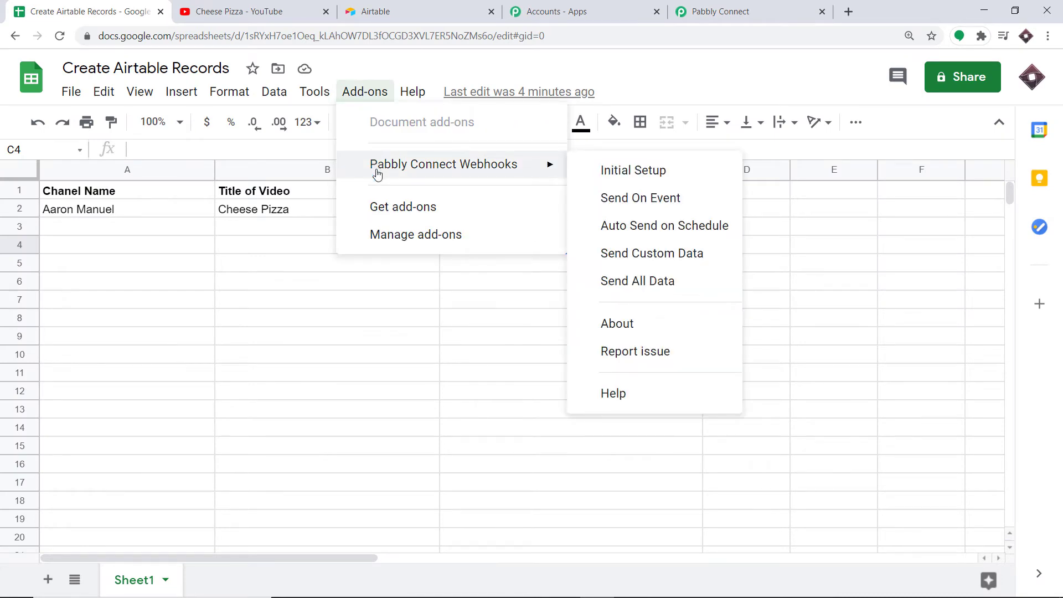
click(611, 172)
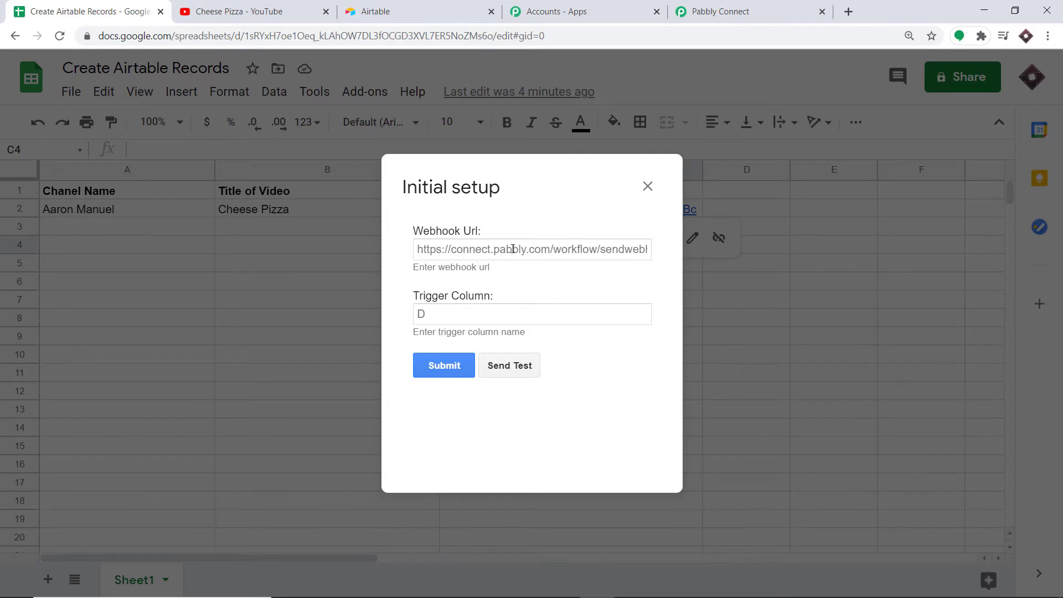
click(721, 5)
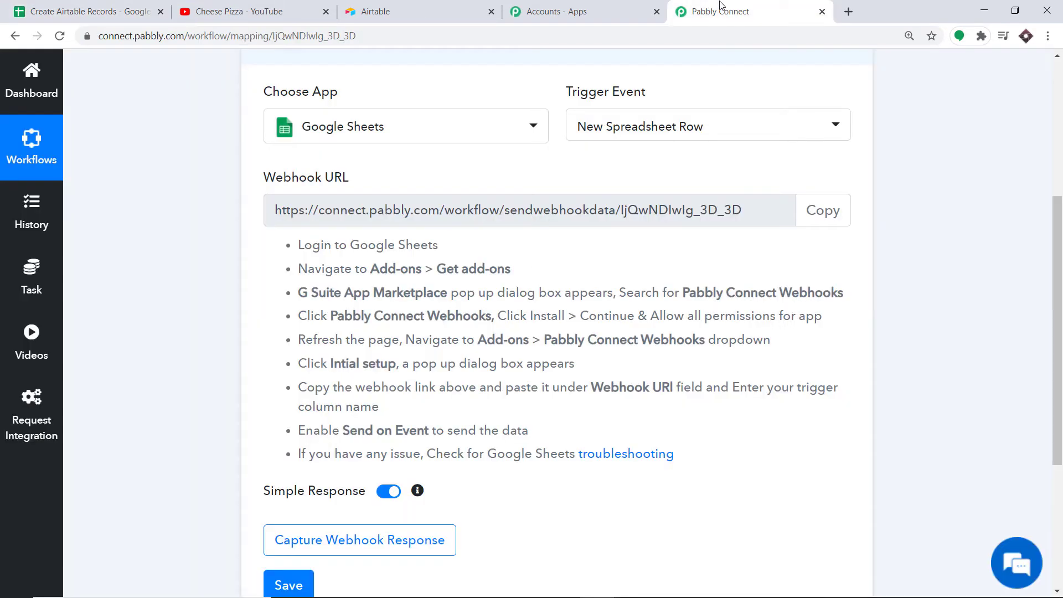
click(817, 209)
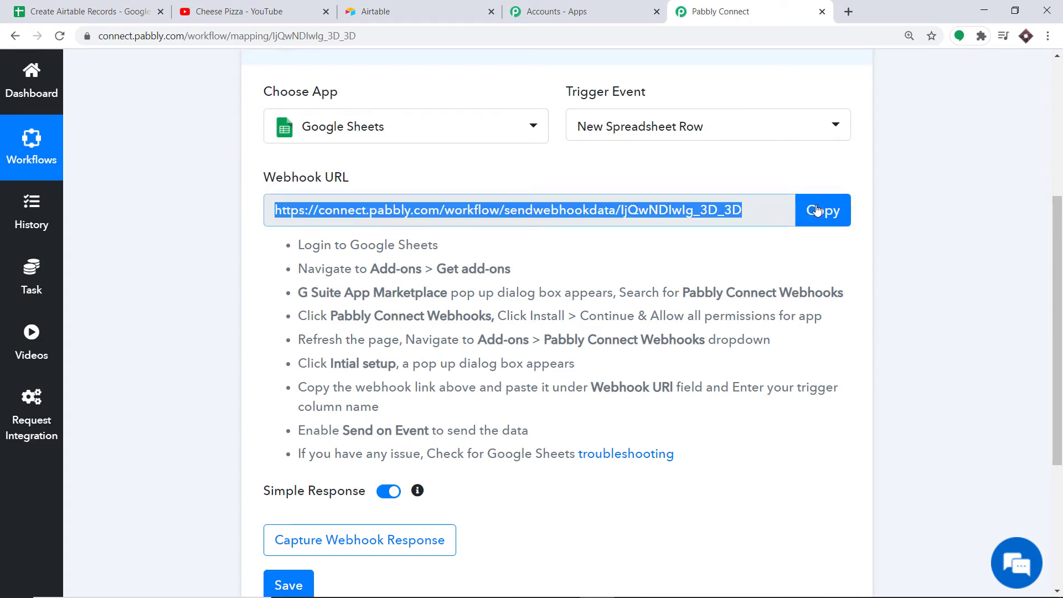
click(56, 8)
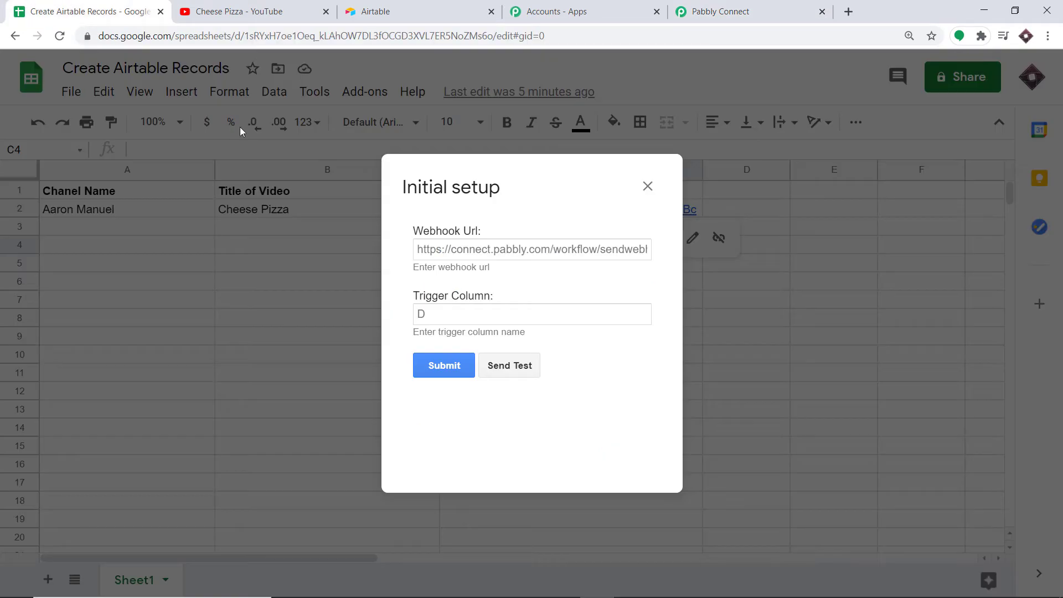
click(435, 252)
right_click(435, 254)
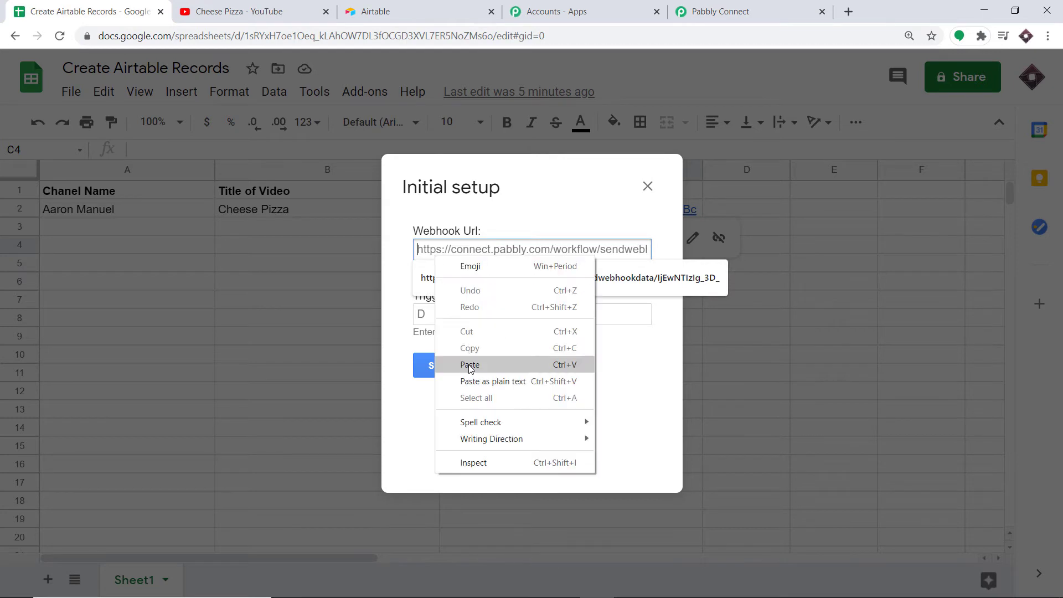
click(470, 364)
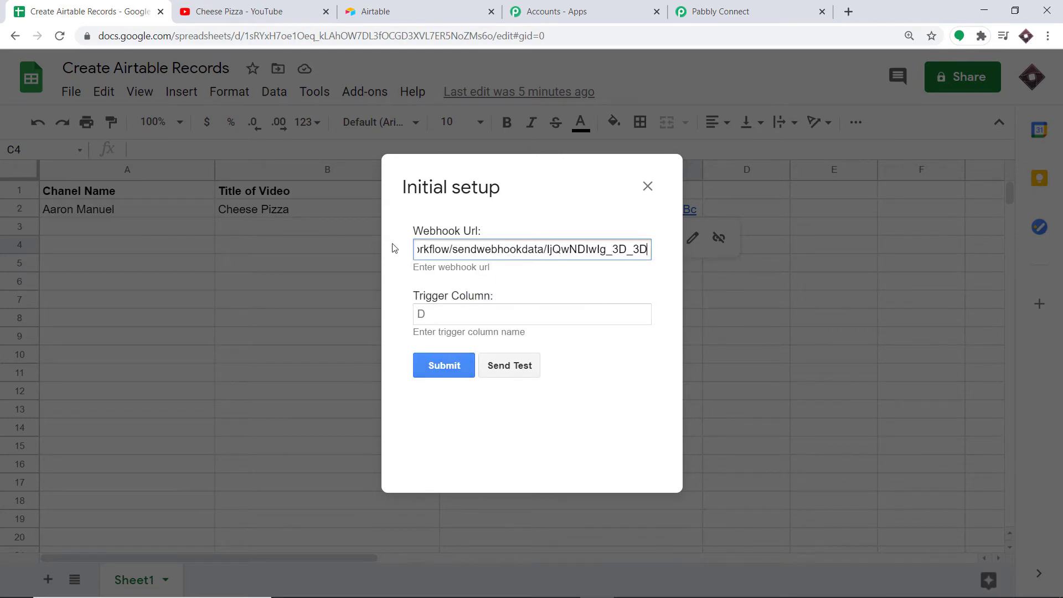
- Set the trigger column in the Pabbly Connect Webhooks initial setup to C
click(461, 307)
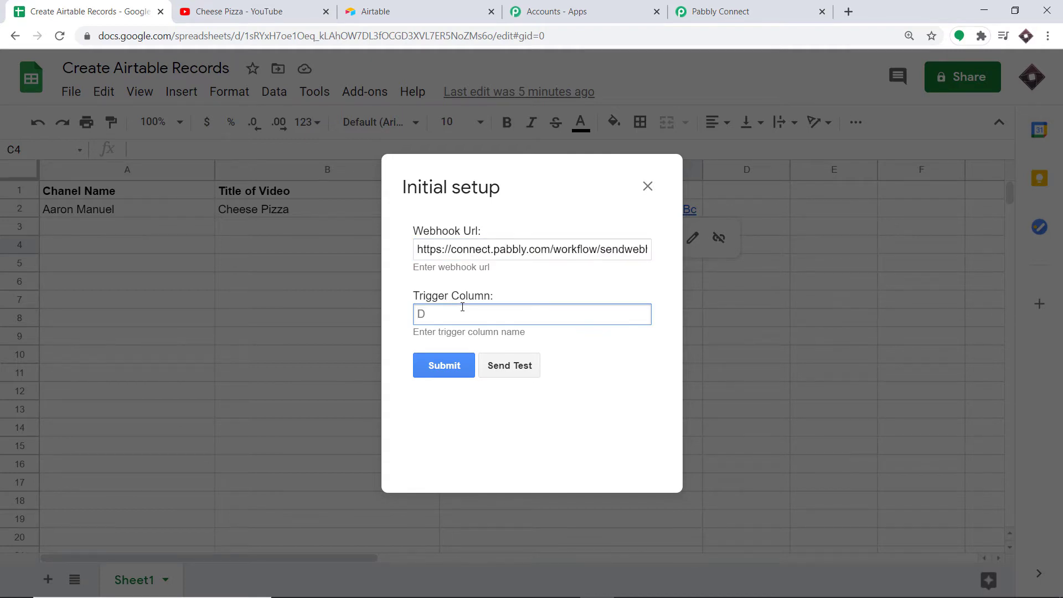
text(C)
click(521, 281)
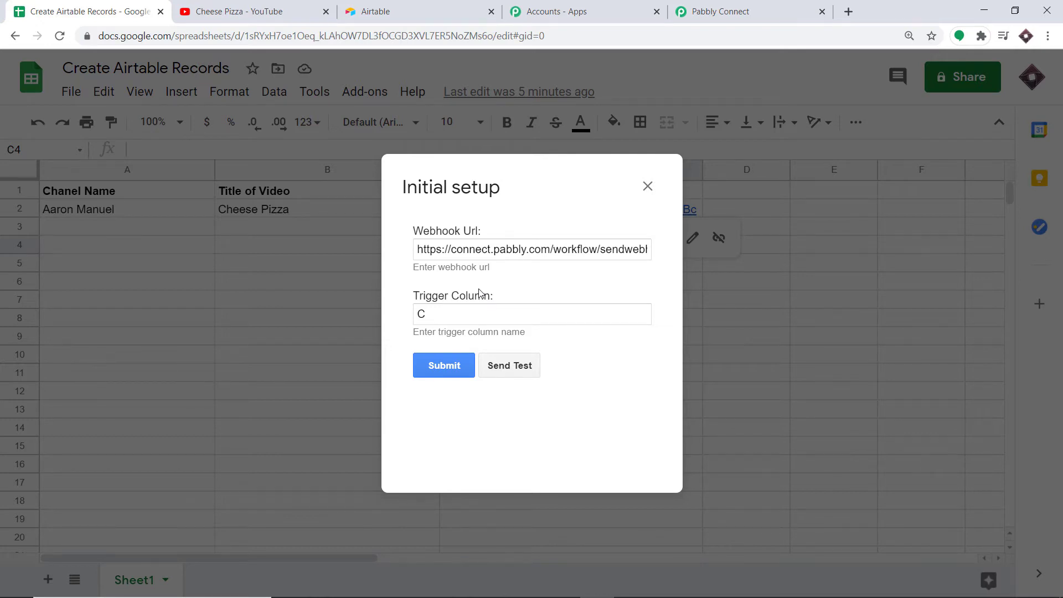
- Start capturing the webhook response in the Pabbly Connect workflow, and send test data from the Google Sheets add-on's initial setup
click(742, 10)
scroll(675, 128, down, 4)
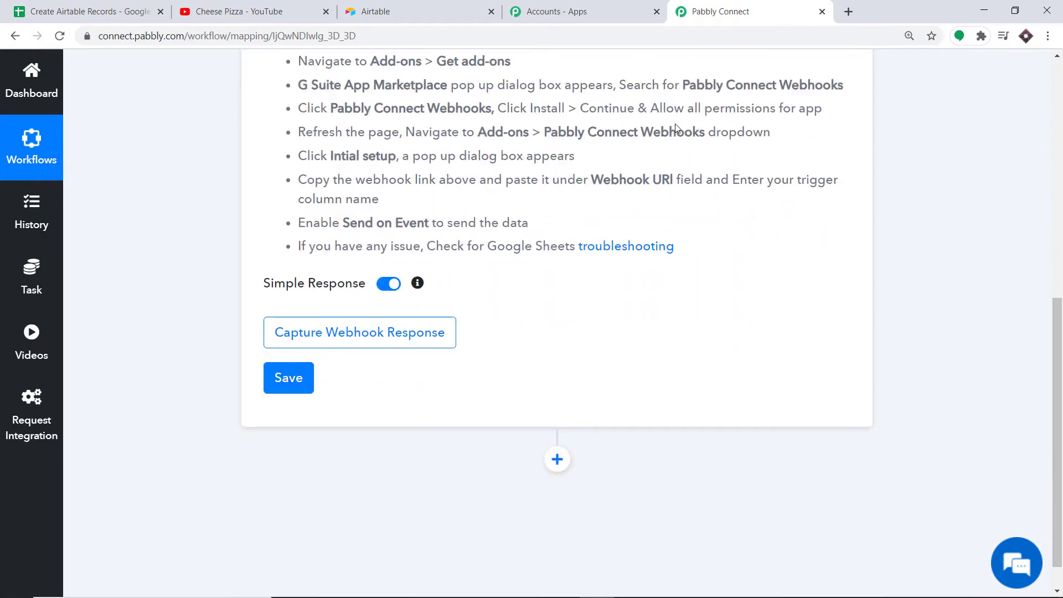
click(362, 339)
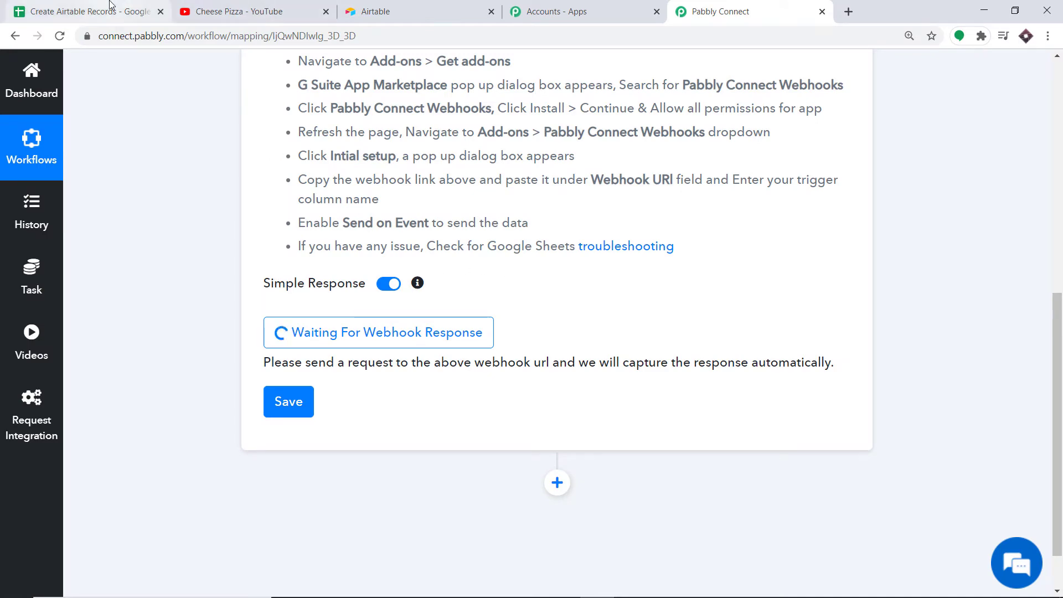
click(92, 11)
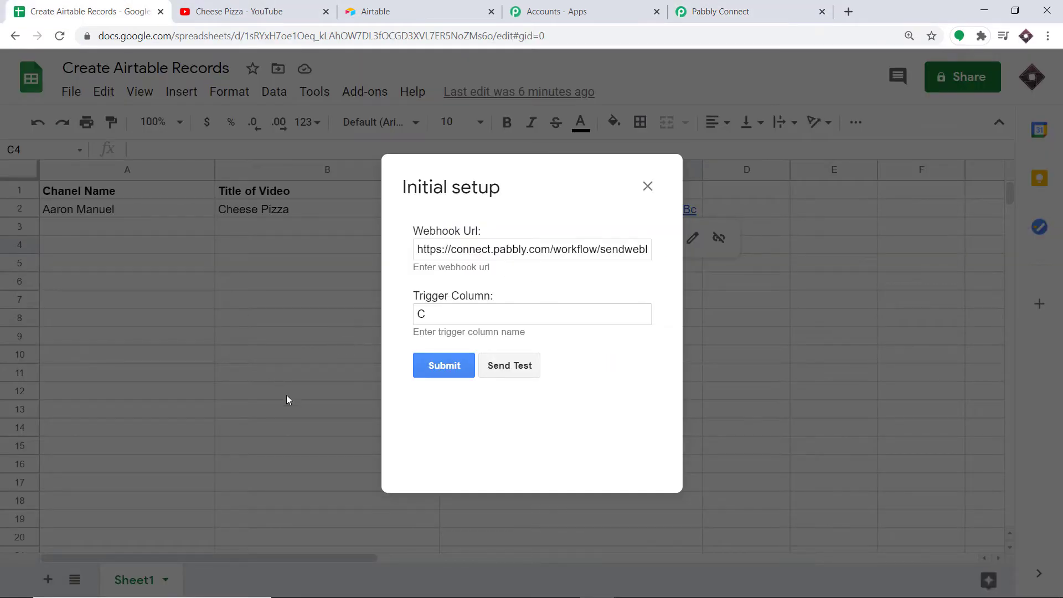
click(508, 369)
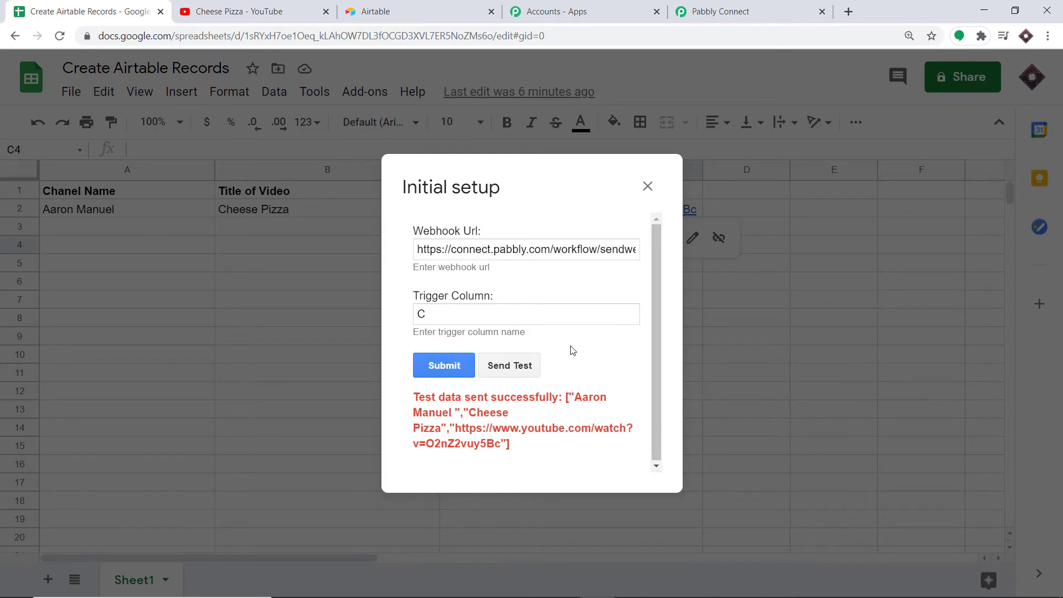
- Compare the captured webhook response in Pabbly Connect with the test data sent from the Create Airtable Records sheet
click(692, 6)
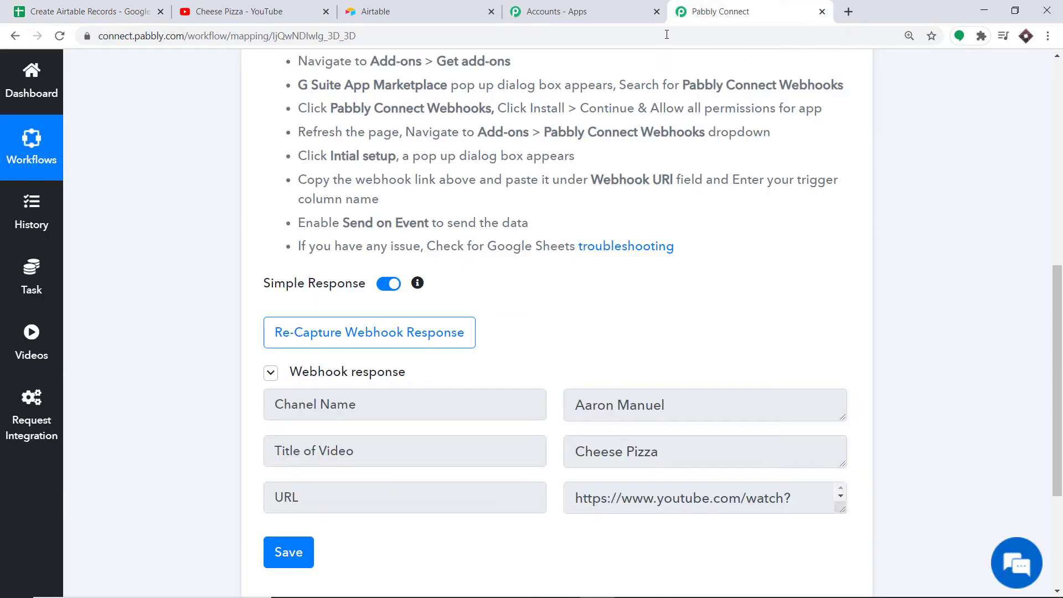
scroll(510, 244, down, 2)
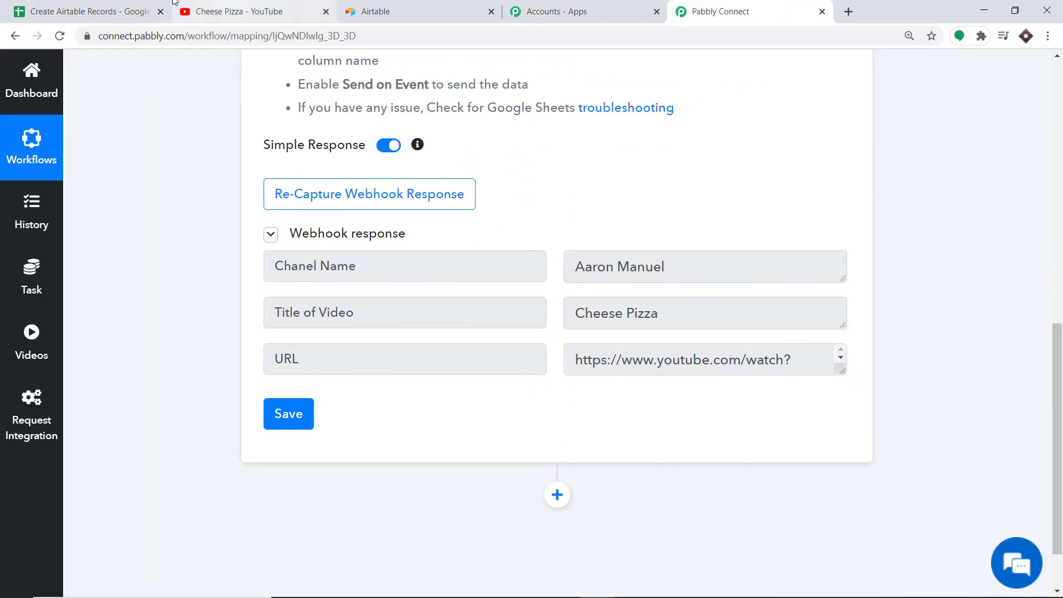
click(92, 11)
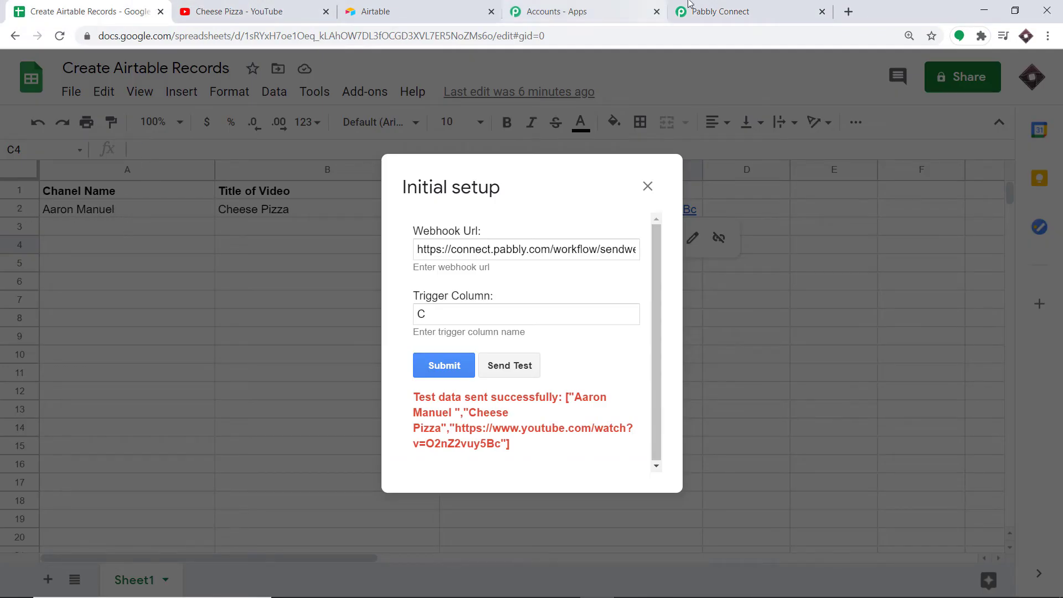
click(720, 11)
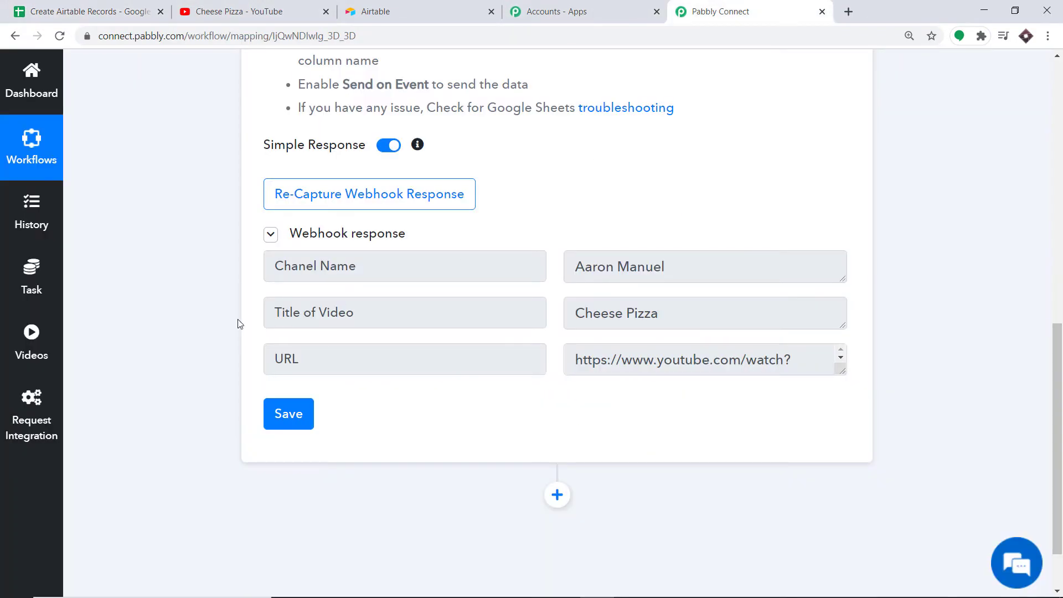
click(91, 11)
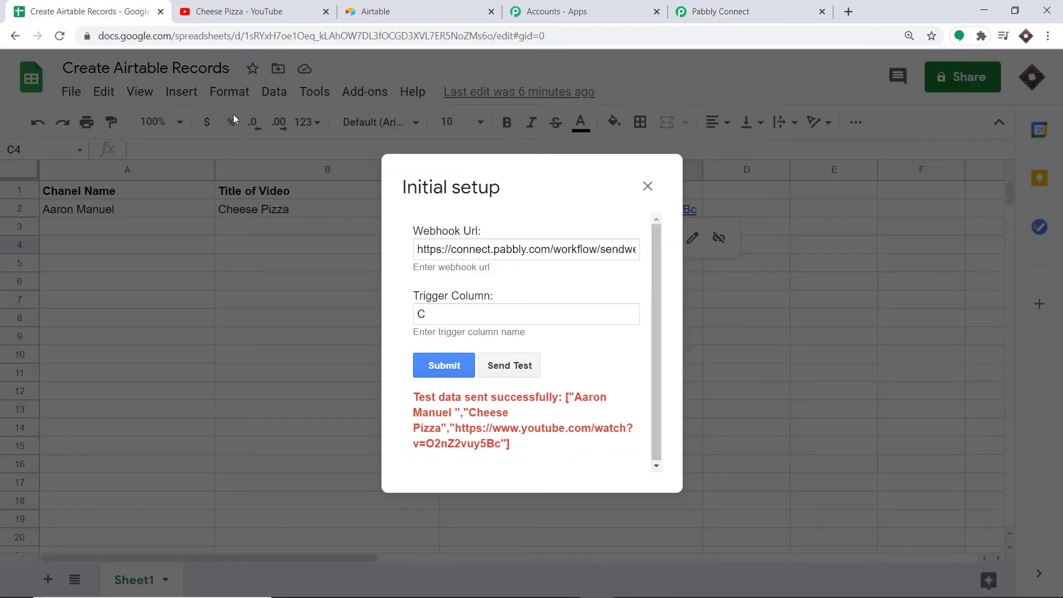
click(710, 8)
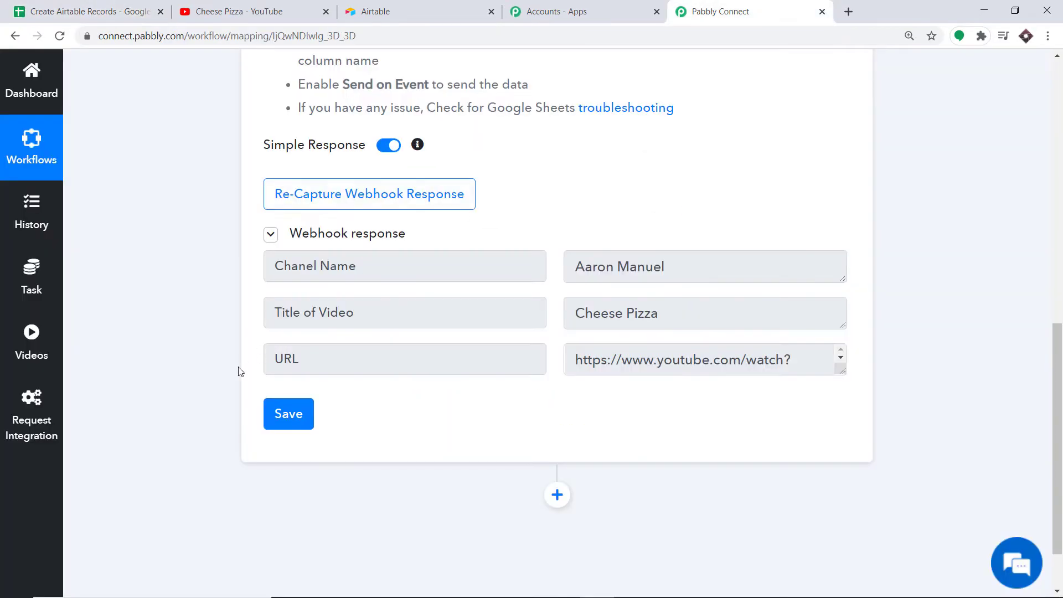
- Enlarge the captured URL field, open its YouTube link in a new browser tab to check the video, and close that tab
drag(842, 371, 850, 428)
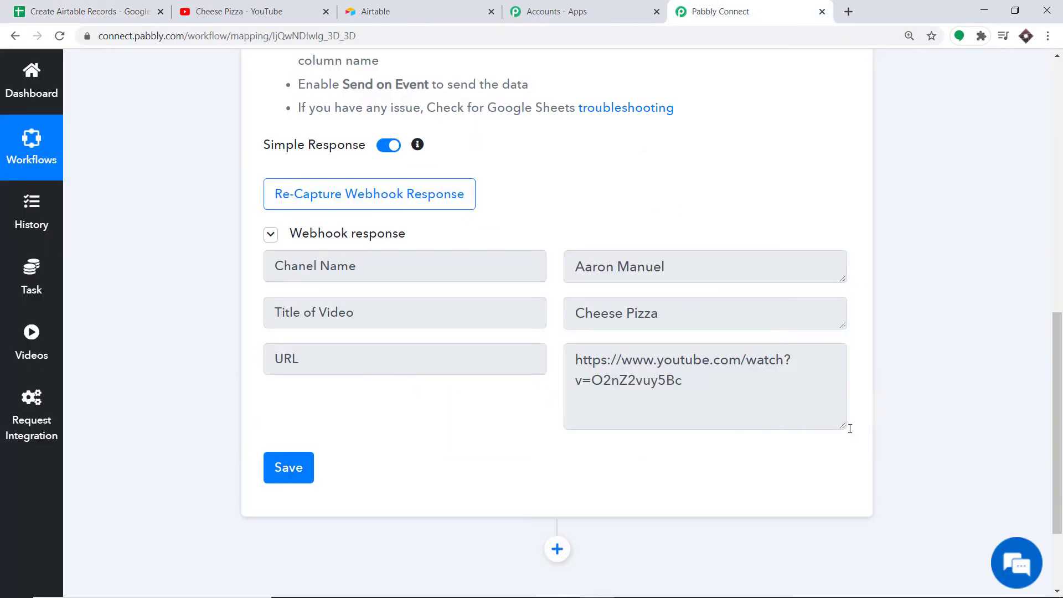
drag(683, 381, 574, 359)
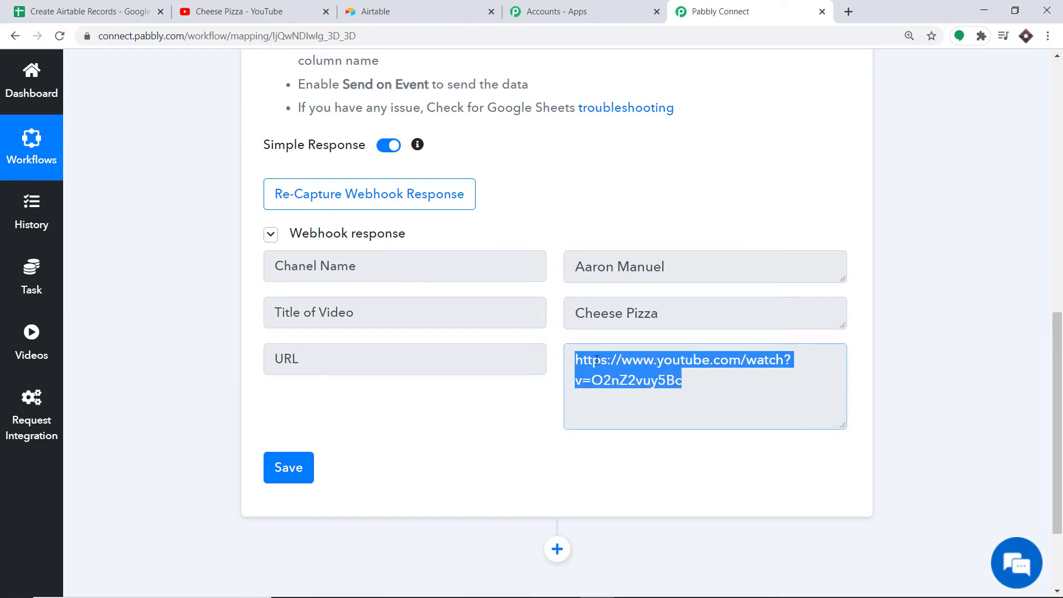
right_click(598, 363)
click(620, 370)
click(848, 12)
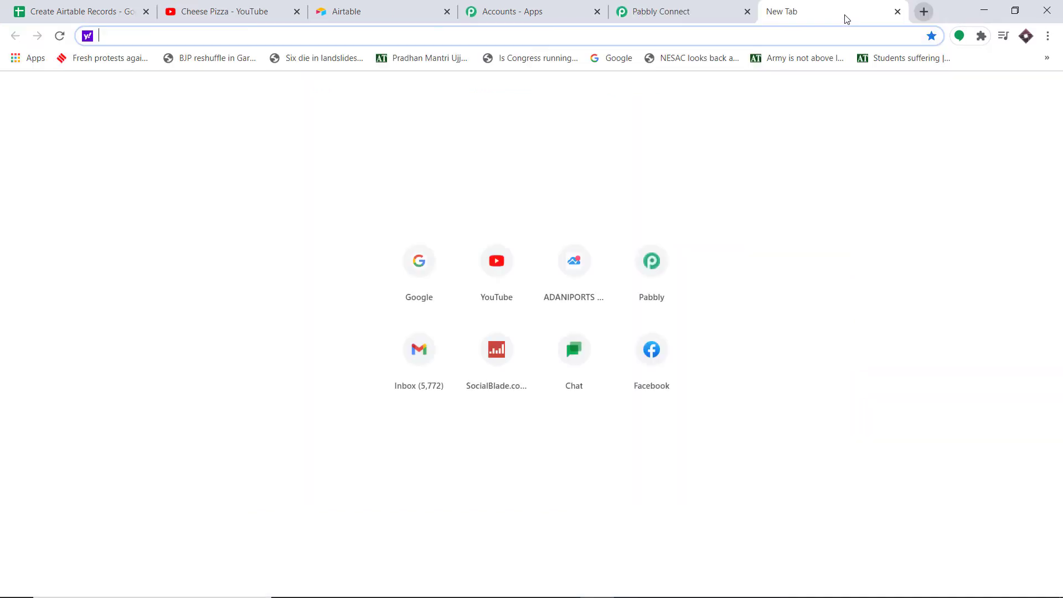
key(ctrl+v)
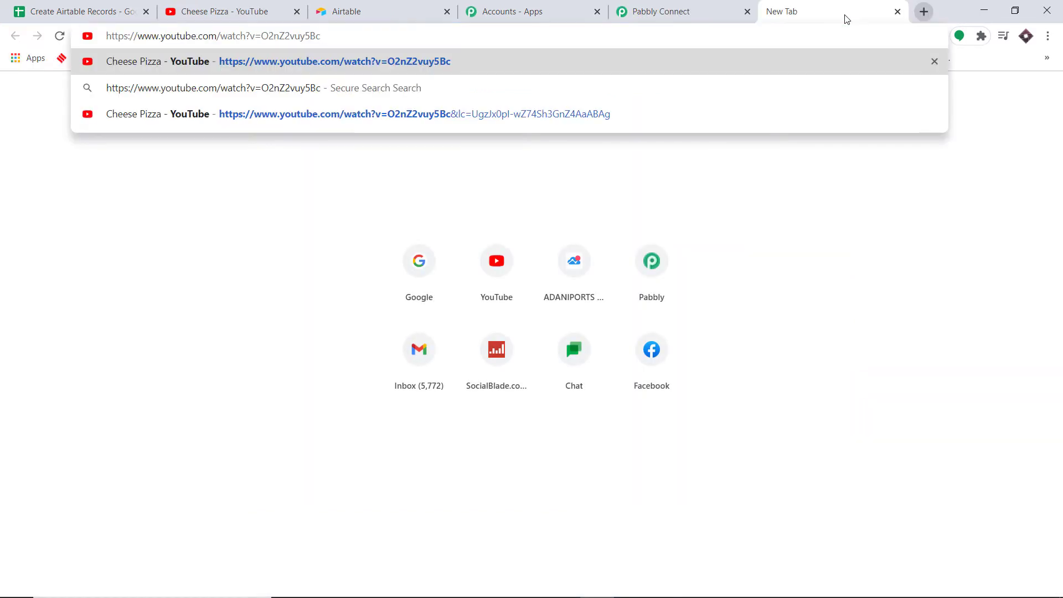
key(Return)
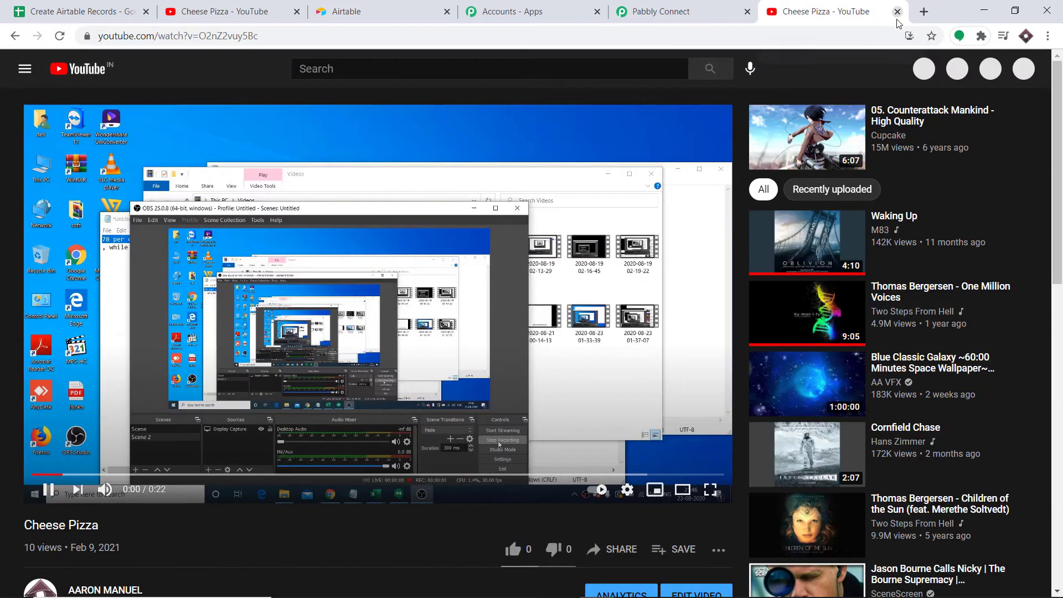
click(897, 11)
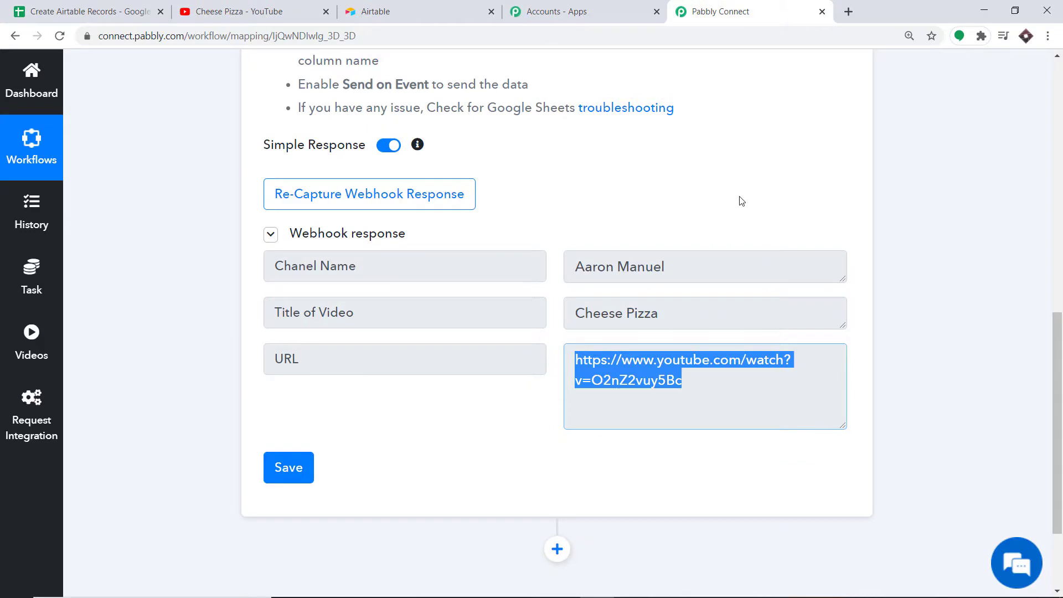
- Add an action step after the trigger with Airtable as the app and Create Record as the action event
scroll(903, 290, down, 3)
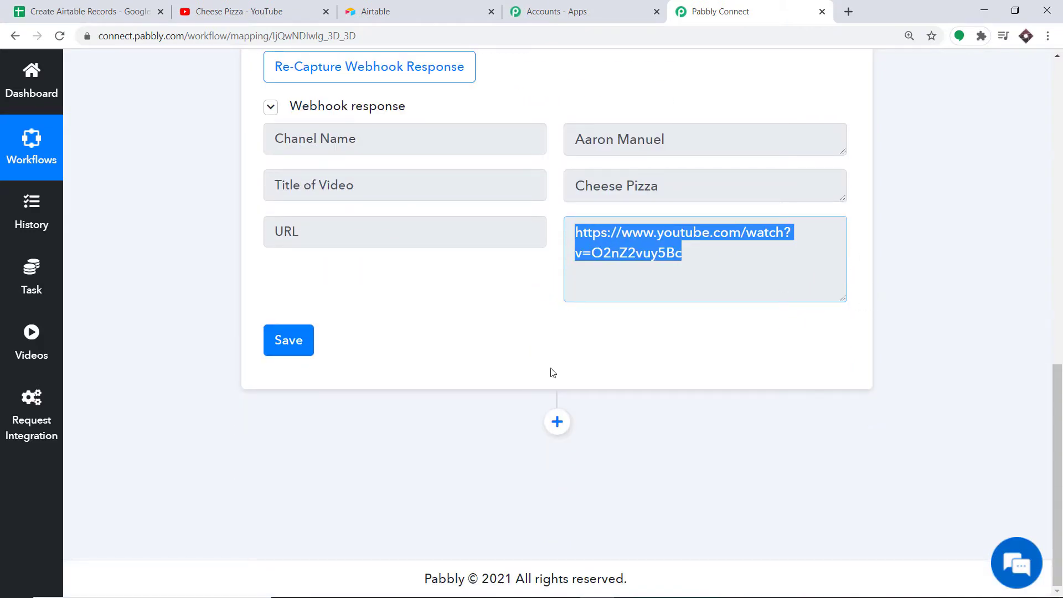
click(558, 421)
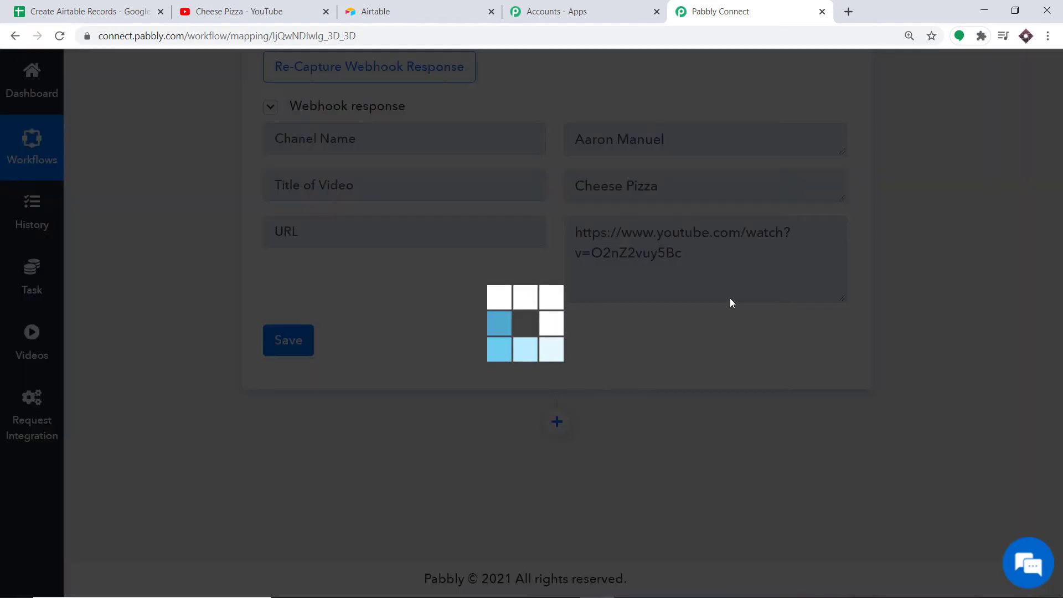
drag(1058, 410, 1060, 558)
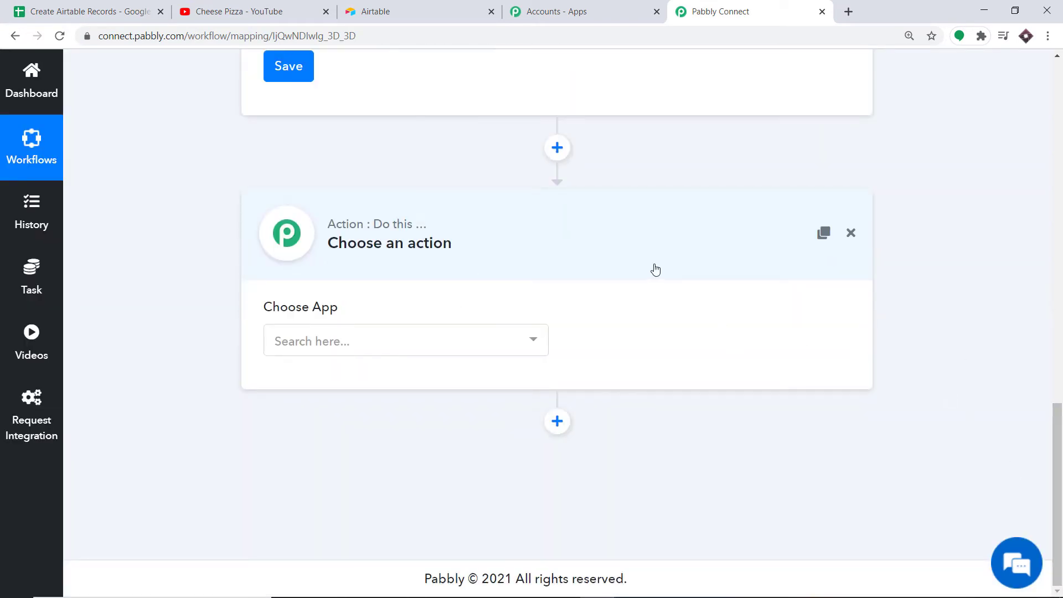
click(377, 354)
text(A)
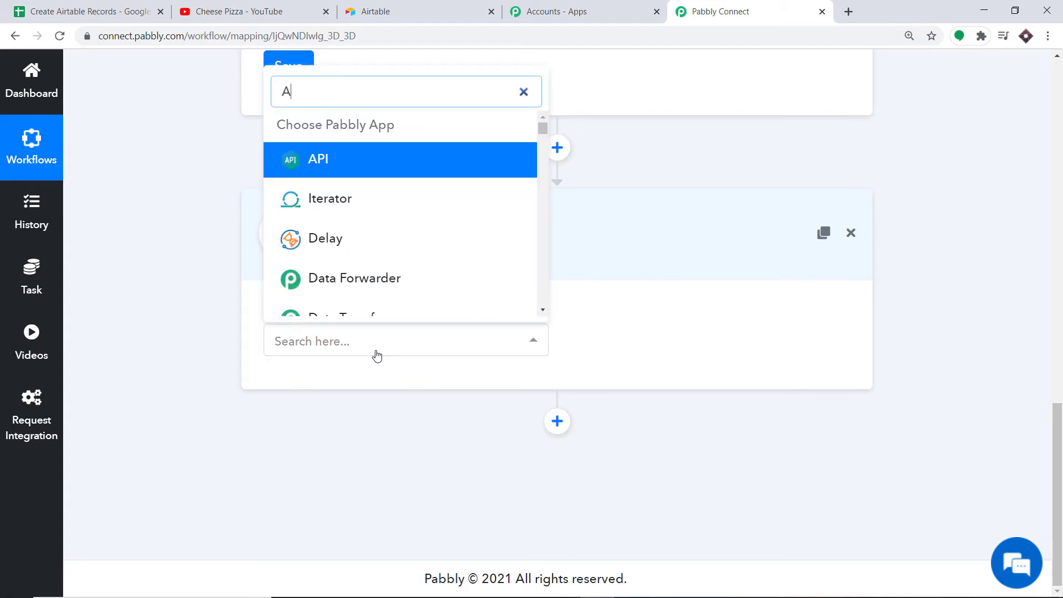
text(IRTA)
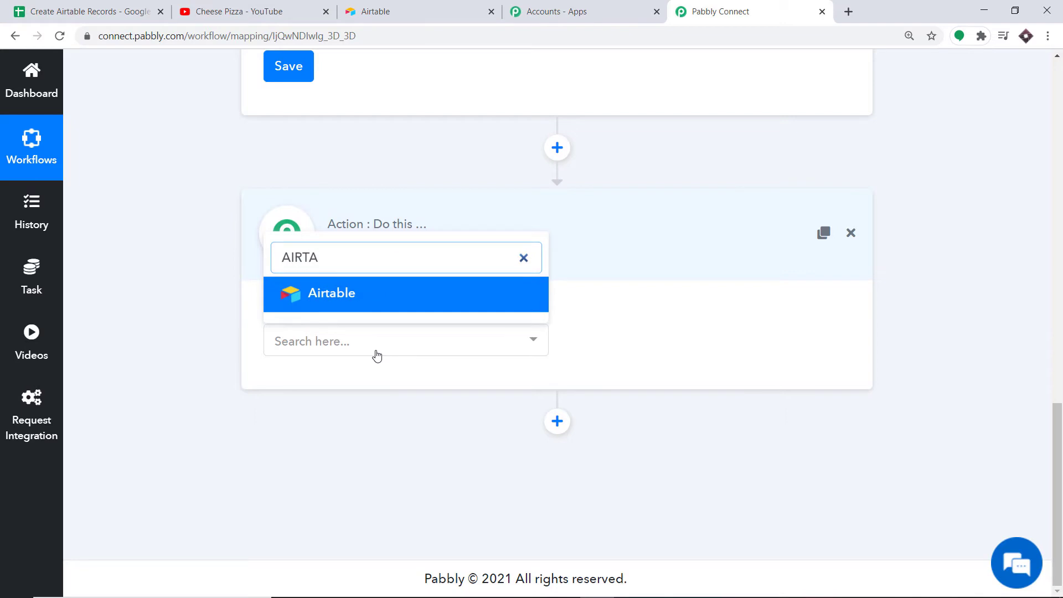
click(363, 298)
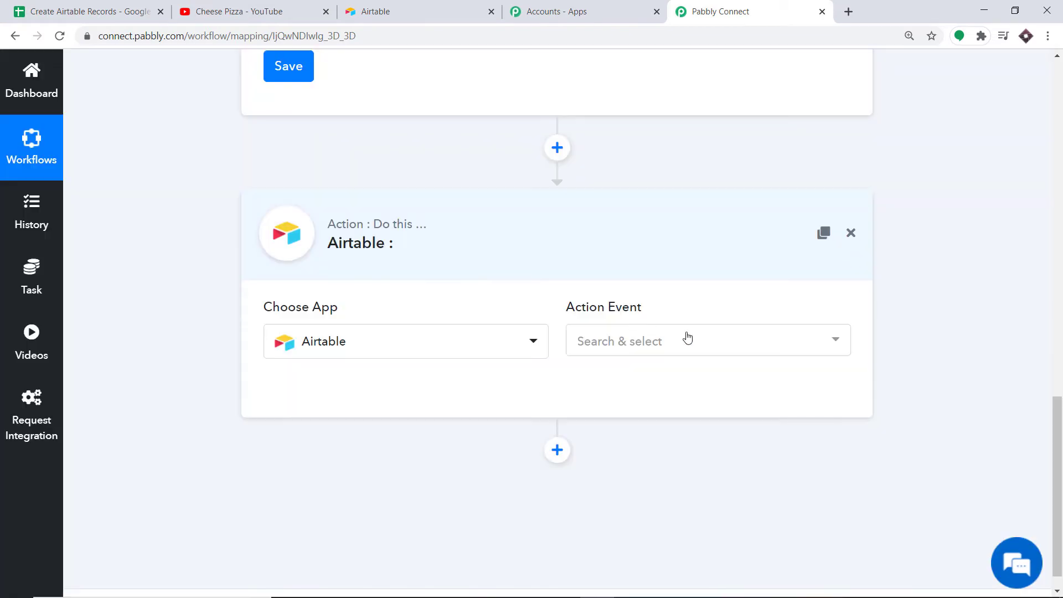
click(684, 339)
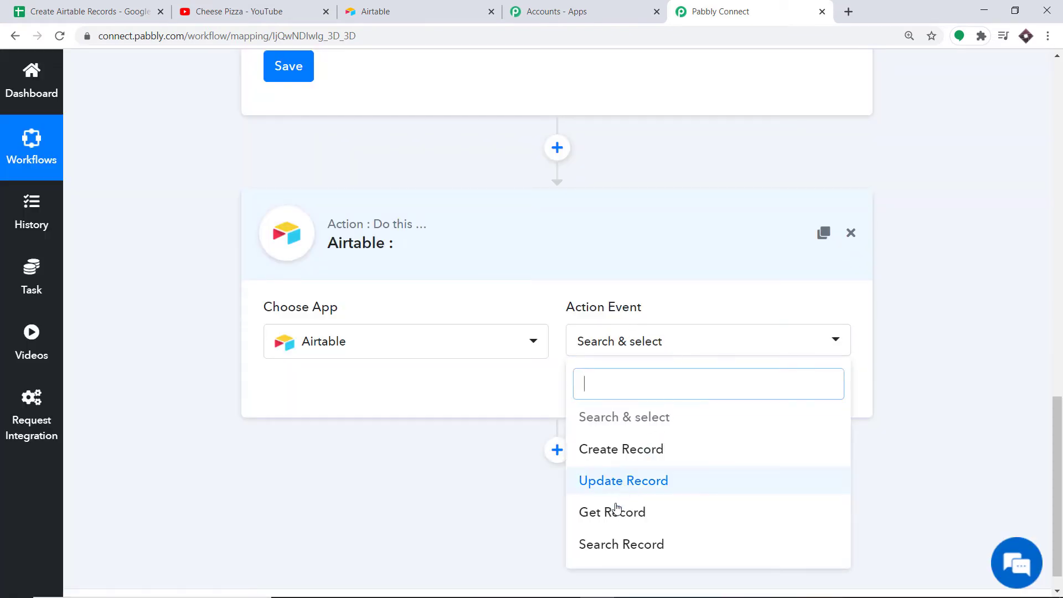
click(628, 459)
click(658, 347)
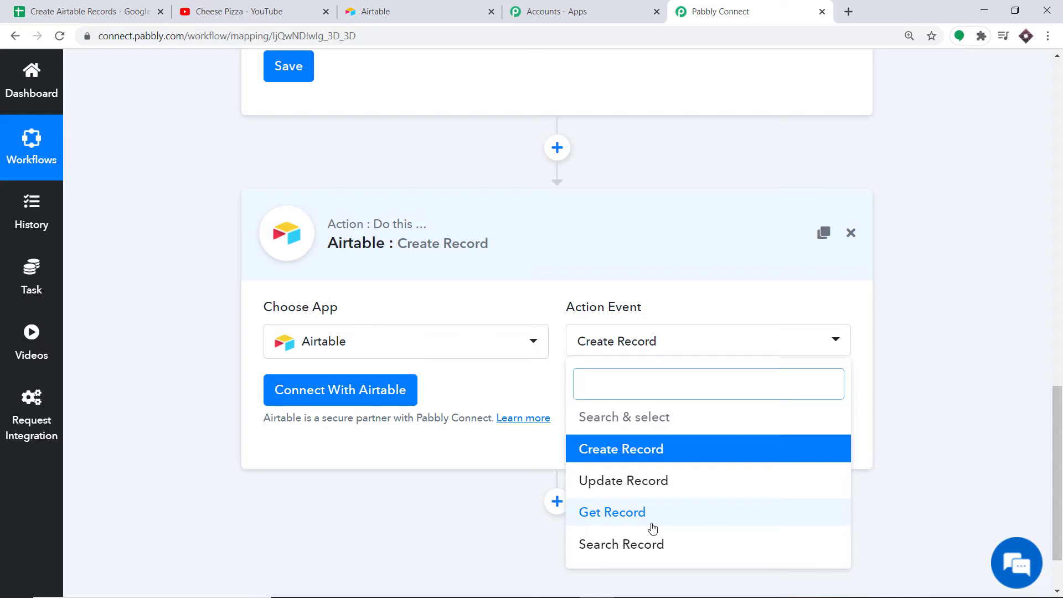
click(504, 386)
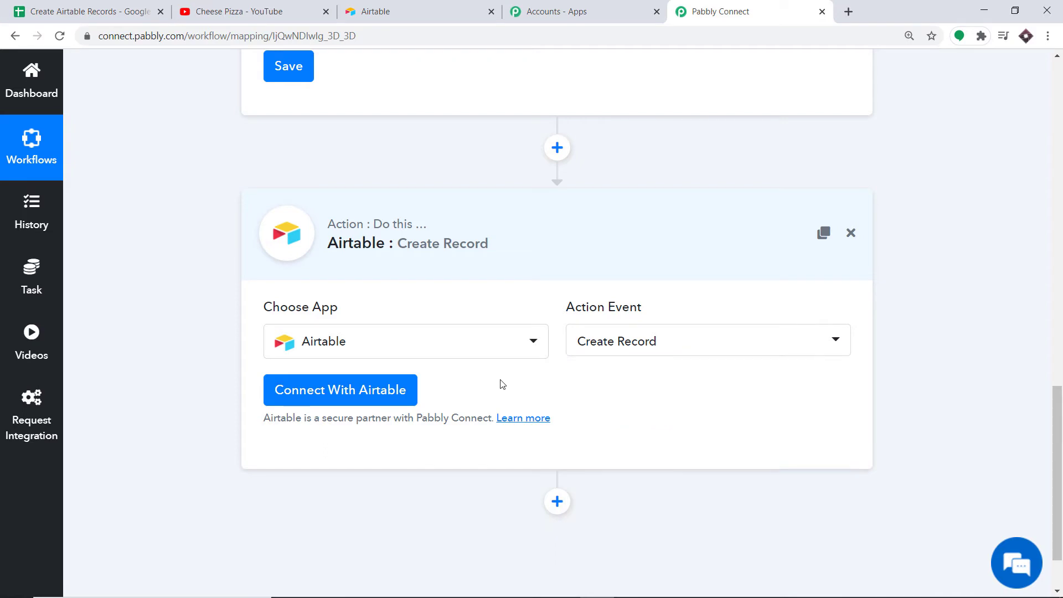
- Open new credentials for the Airtable action and fill the token with the API key copied from the Airtable account page
click(291, 394)
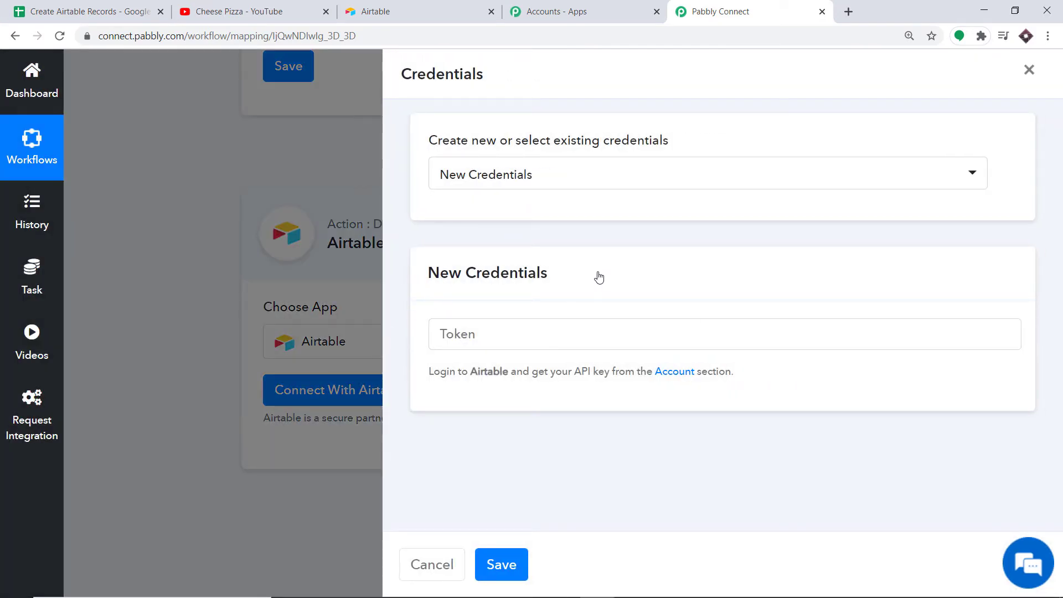
click(461, 333)
click(394, 10)
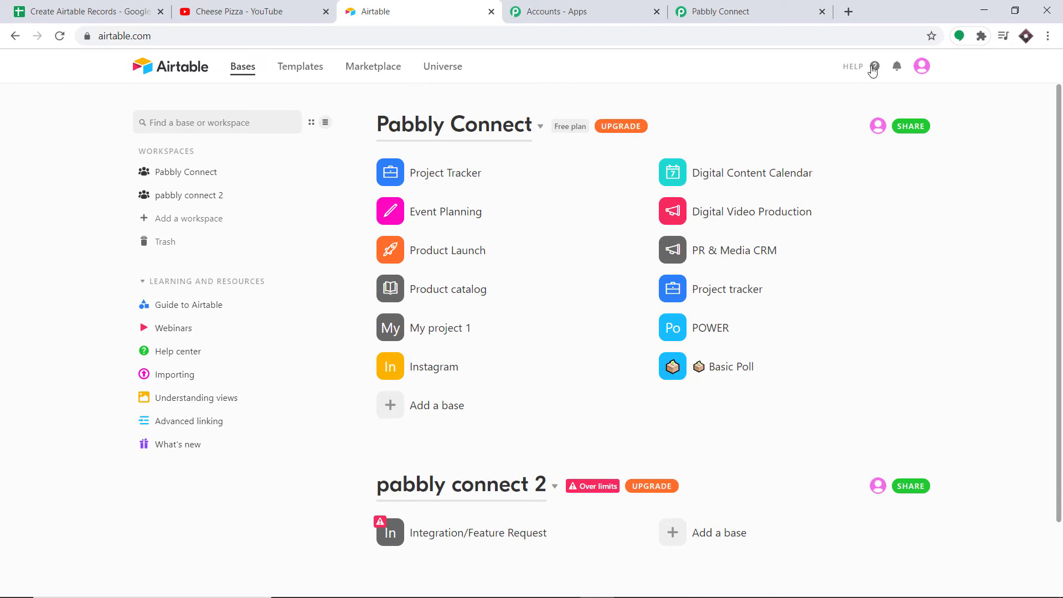
click(922, 66)
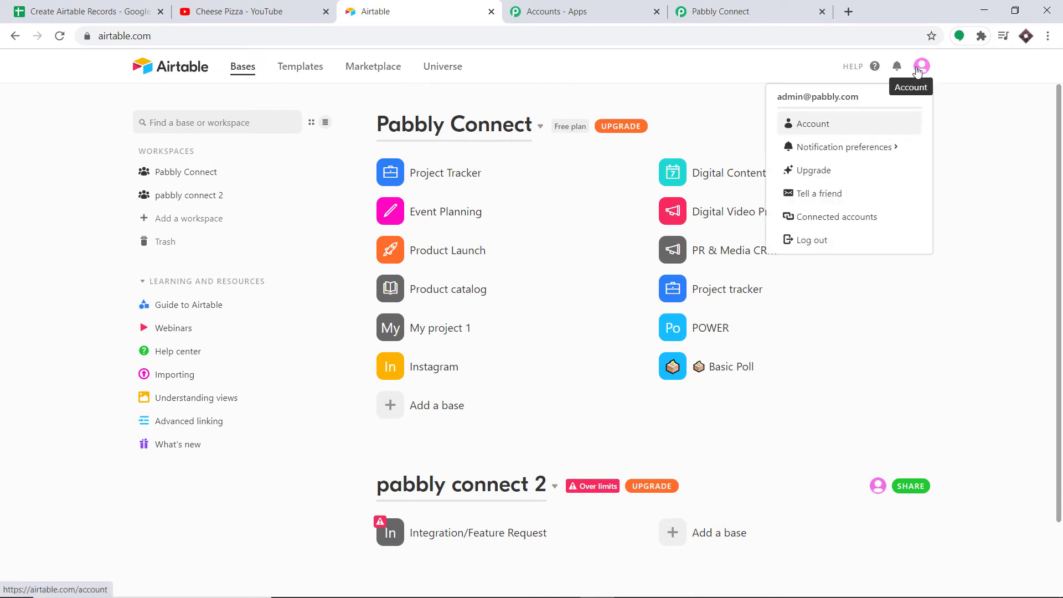
click(805, 126)
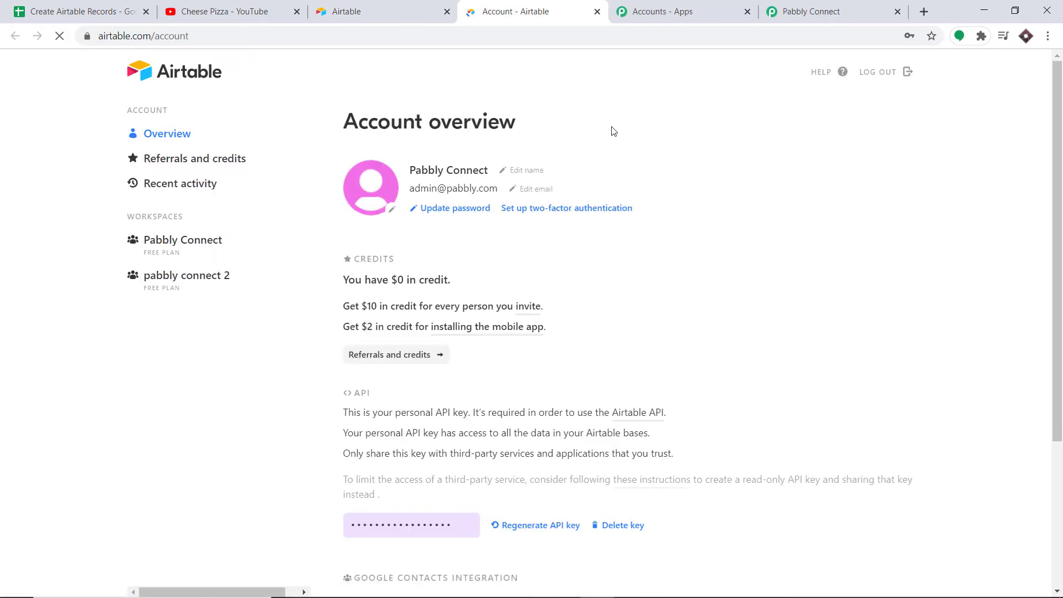
scroll(579, 171, down, 4)
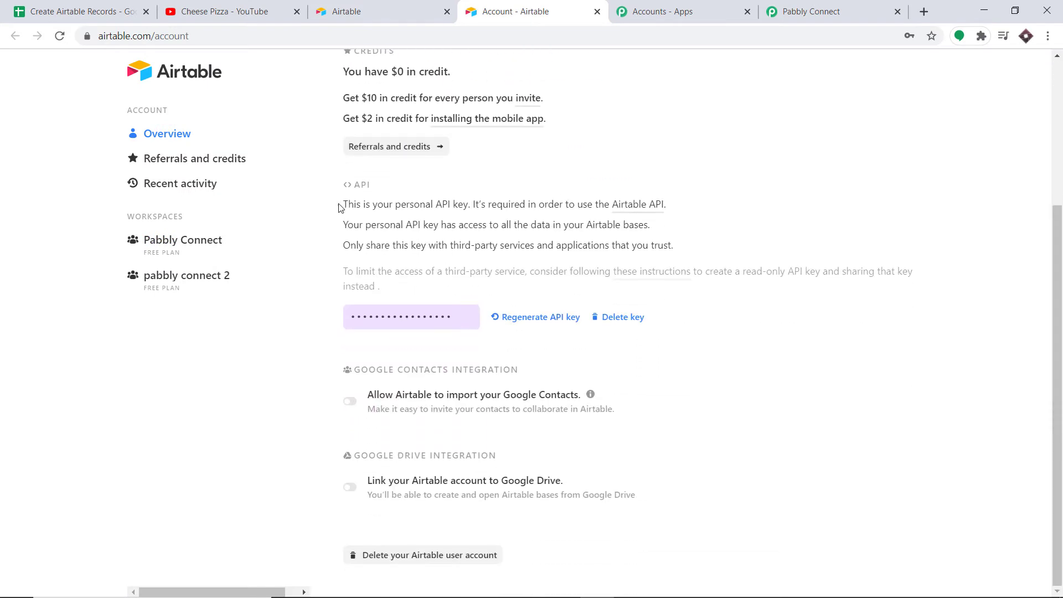
click(392, 317)
right_click(392, 317)
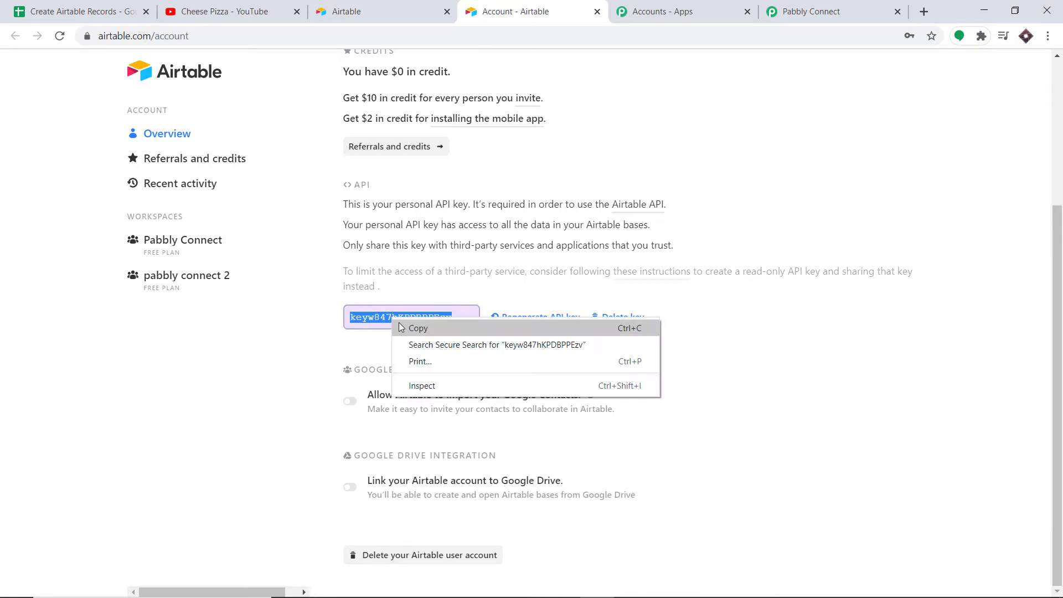
click(410, 324)
click(811, 11)
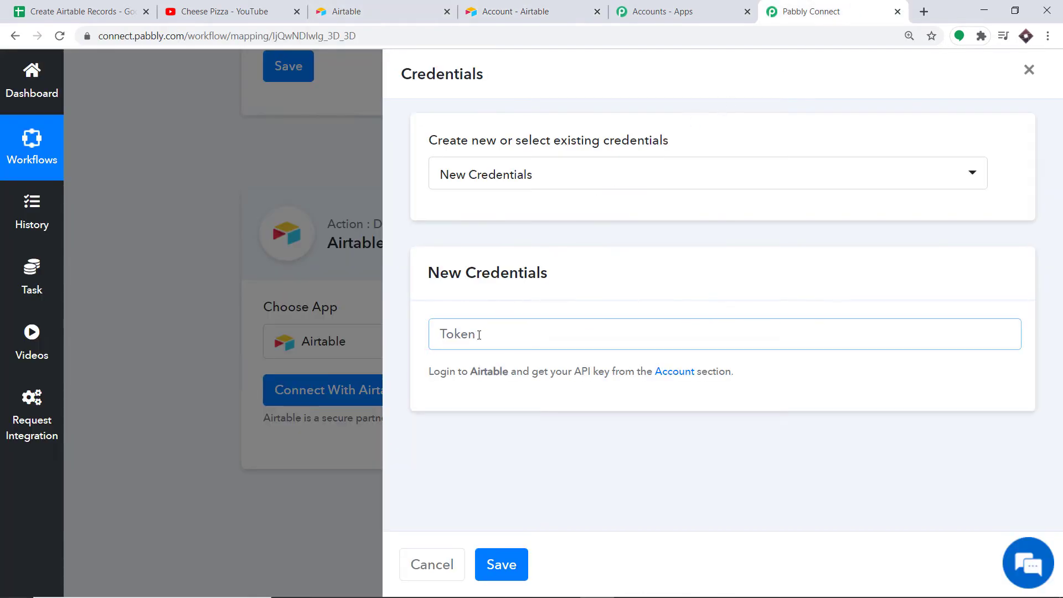
click(559, 334)
key(ctrl+v)
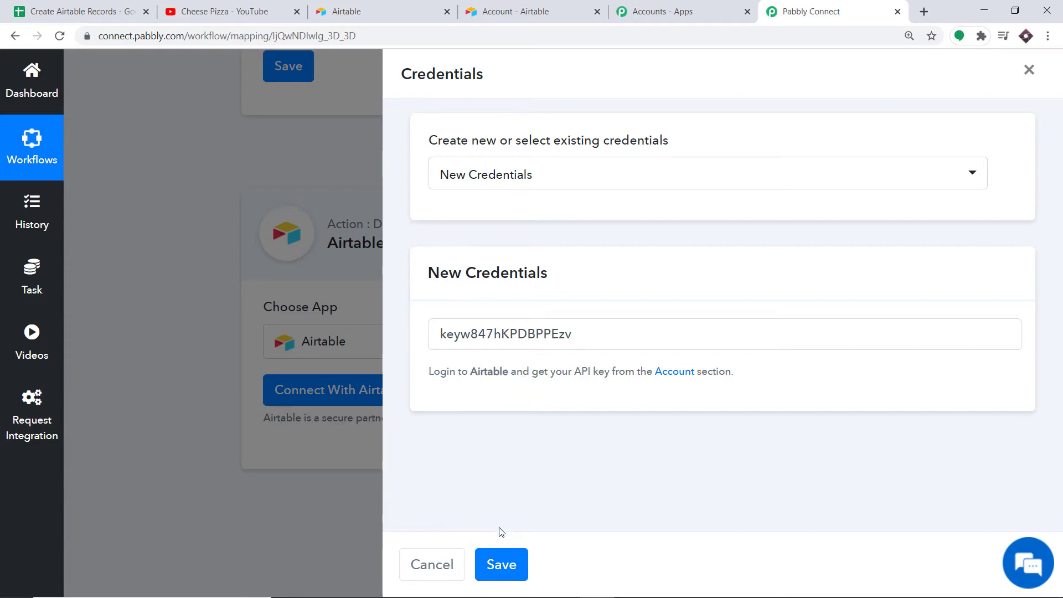
- Save the new Airtable credentials and review the base, table and record fields of the Create Record action
click(512, 566)
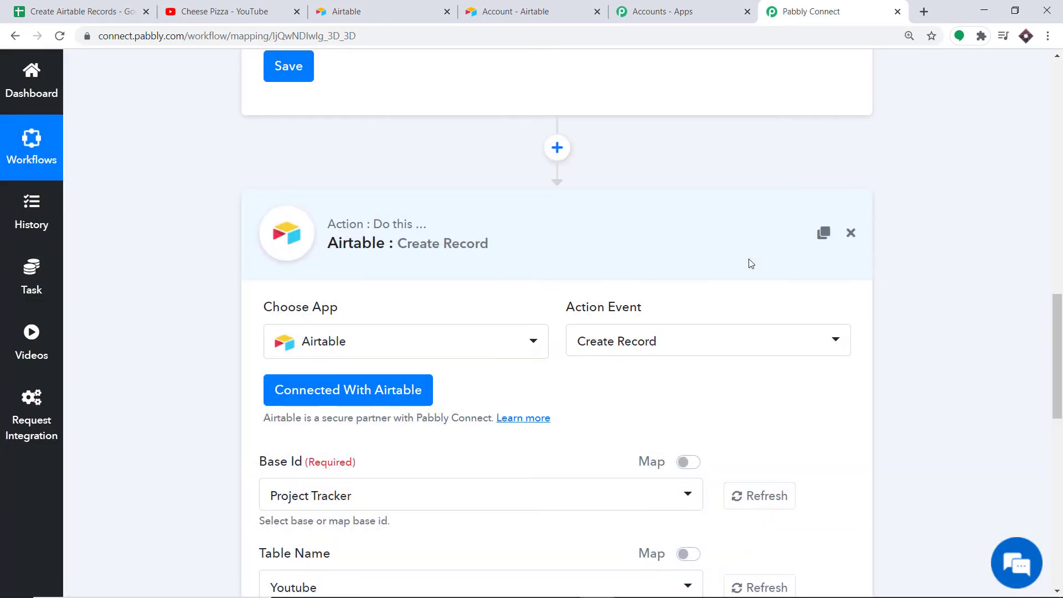
scroll(1060, 353, down, 2)
drag(1060, 353, 1046, 381)
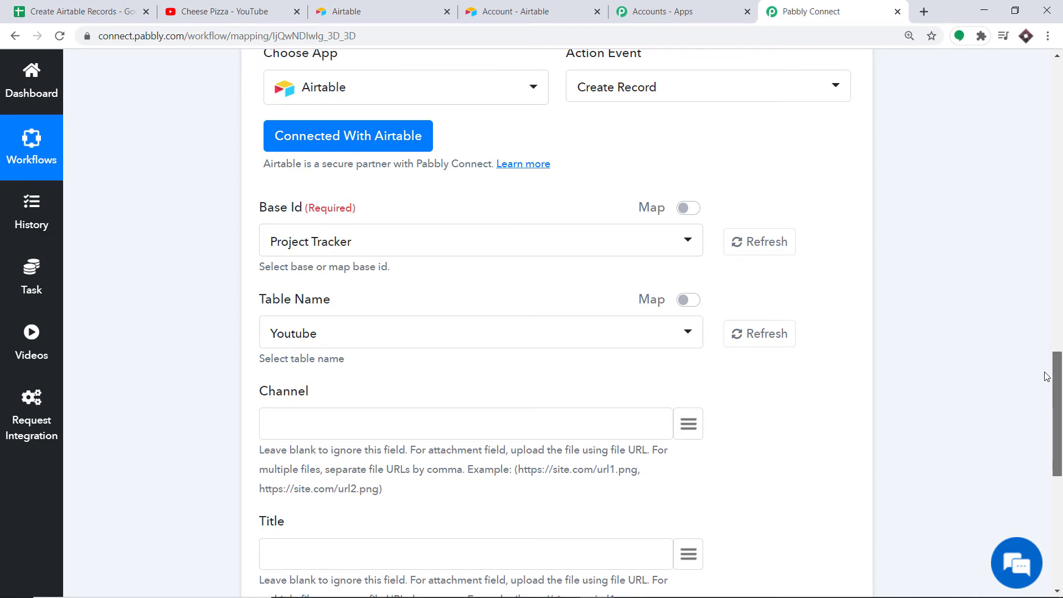
scroll(1046, 371, up, 1)
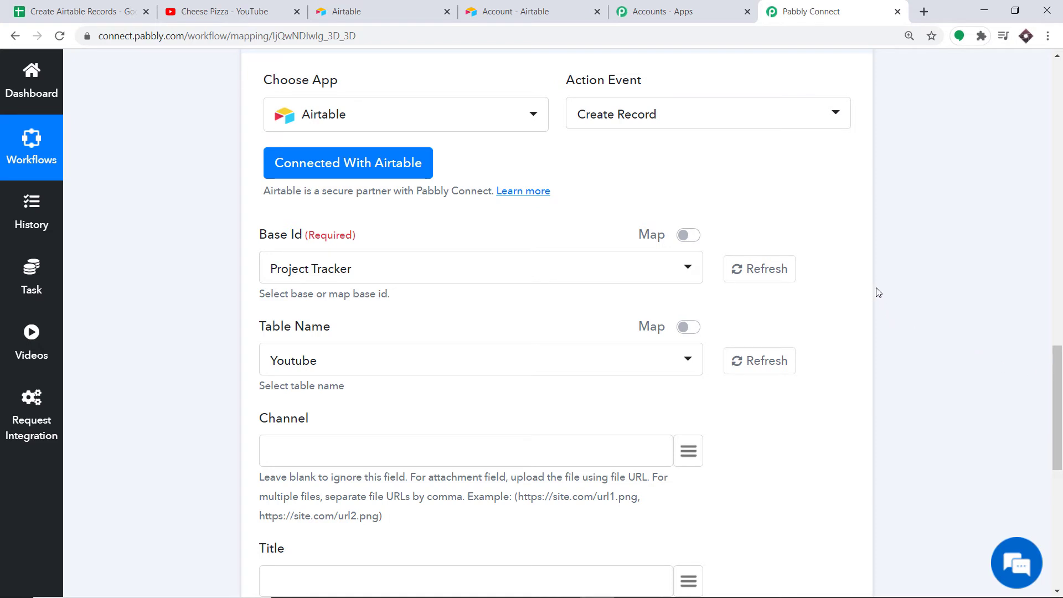
scroll(878, 292, up, 1)
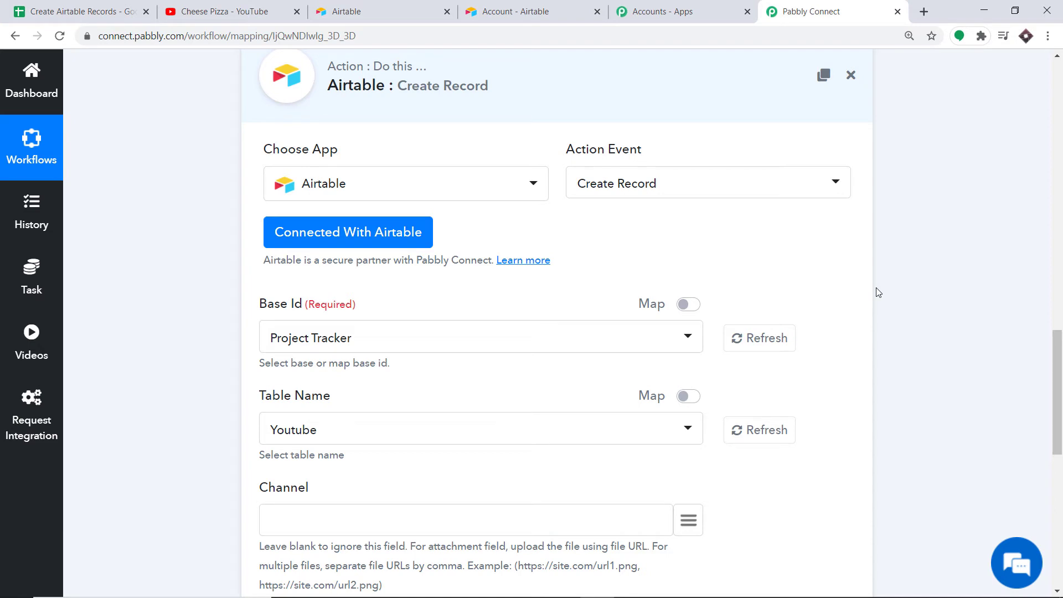
- Compare the bases offered for the action's Base Id with the bases in the Airtable workspace
click(325, 341)
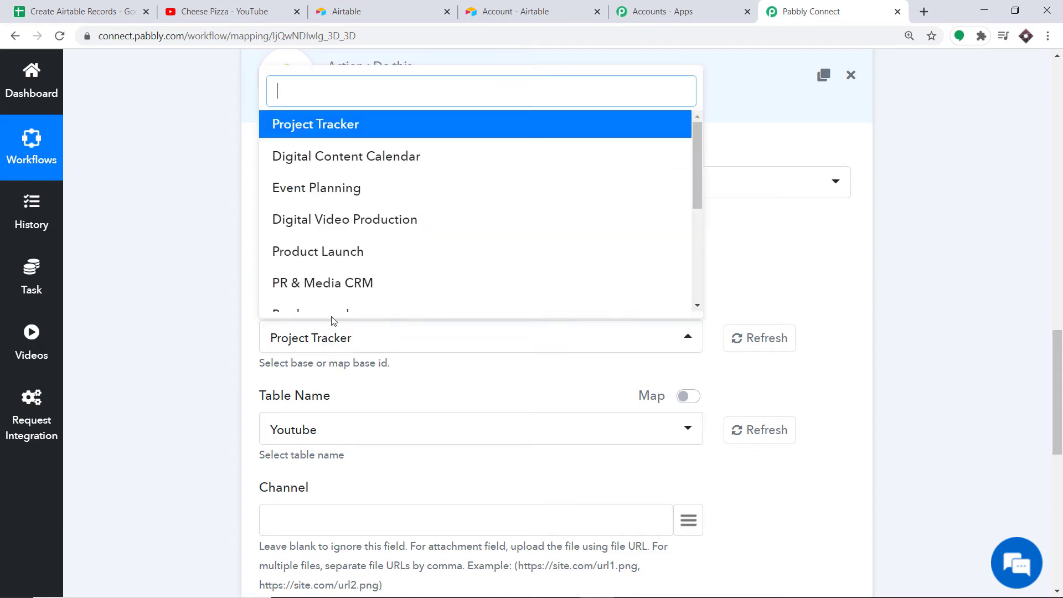
scroll(378, 251, down, 3)
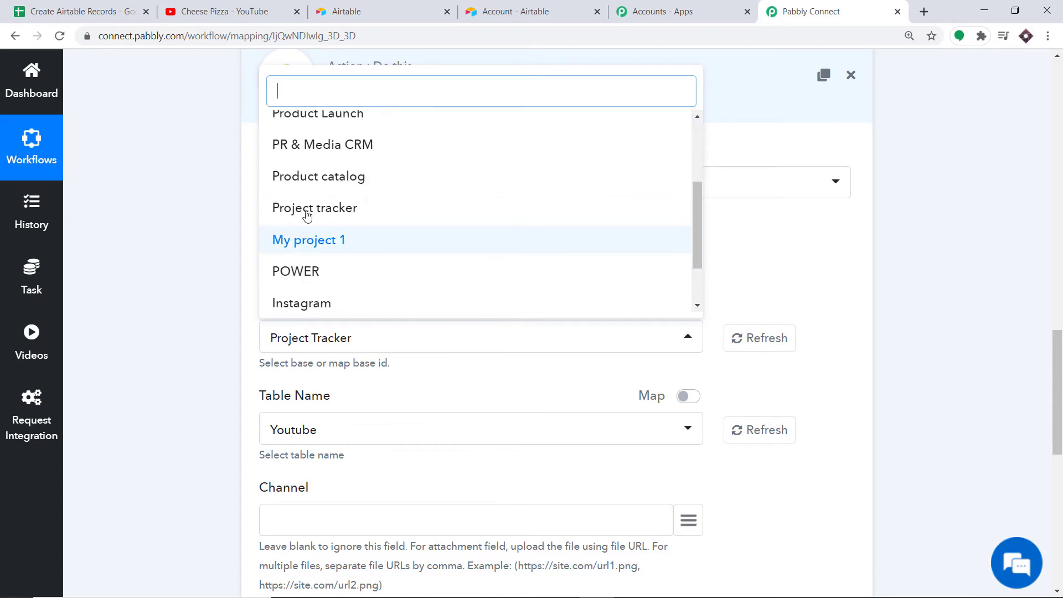
scroll(307, 216, up, 1)
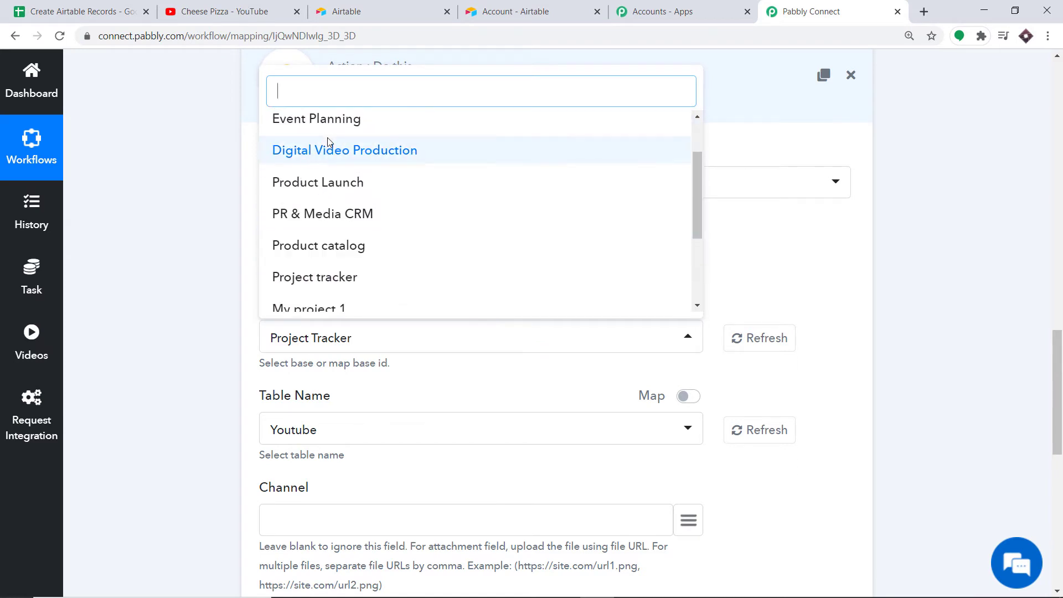
click(337, 6)
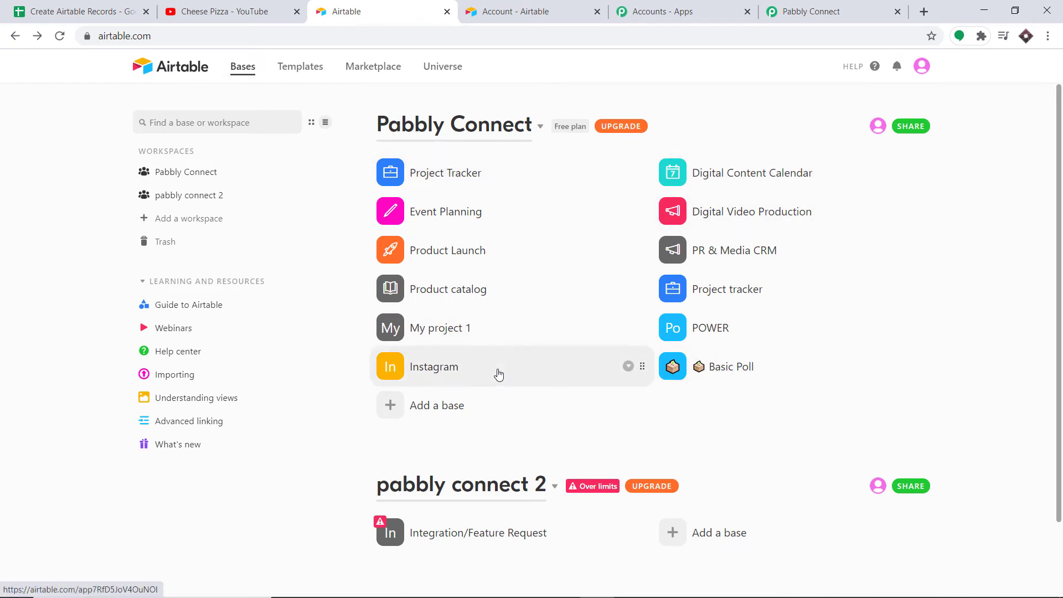
click(808, 10)
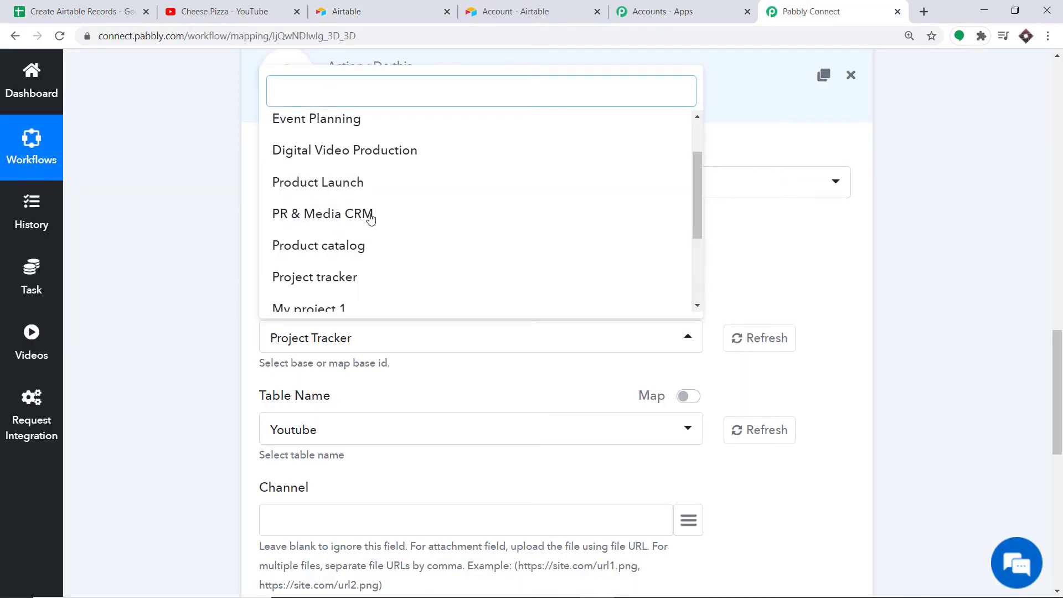
click(421, 9)
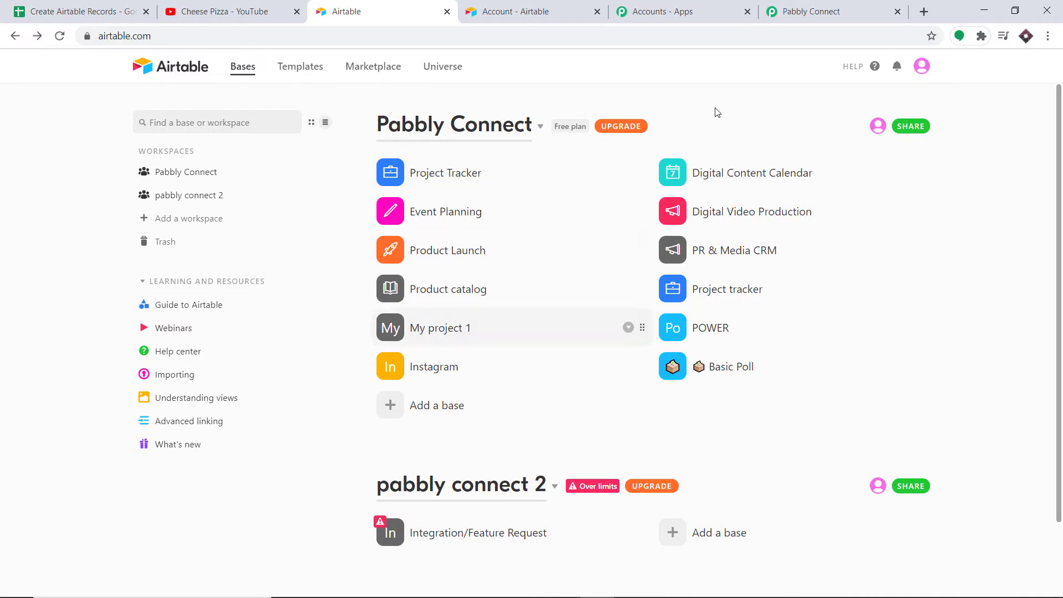
click(808, 10)
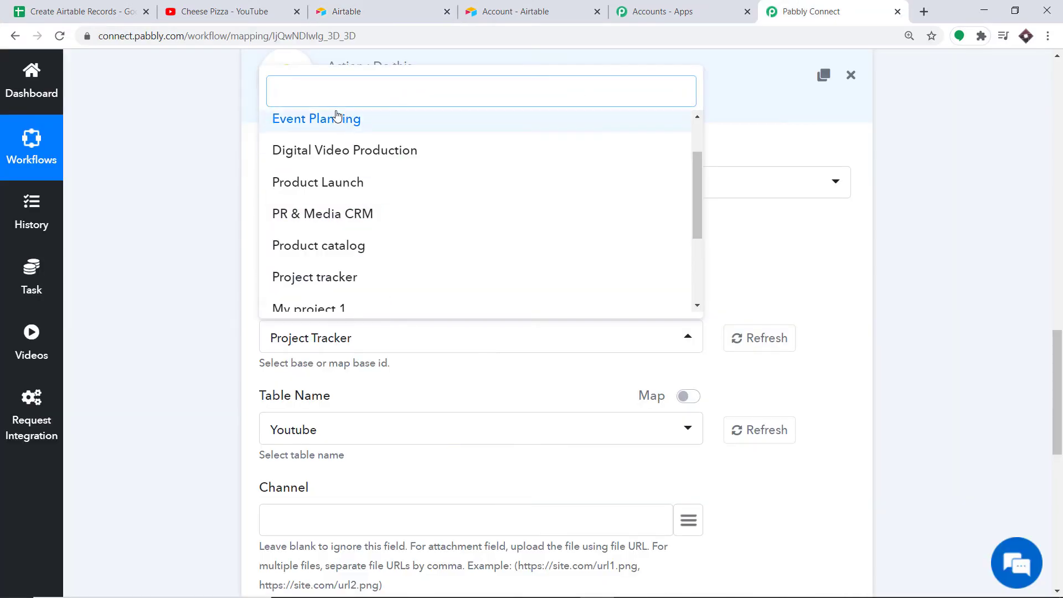
click(357, 7)
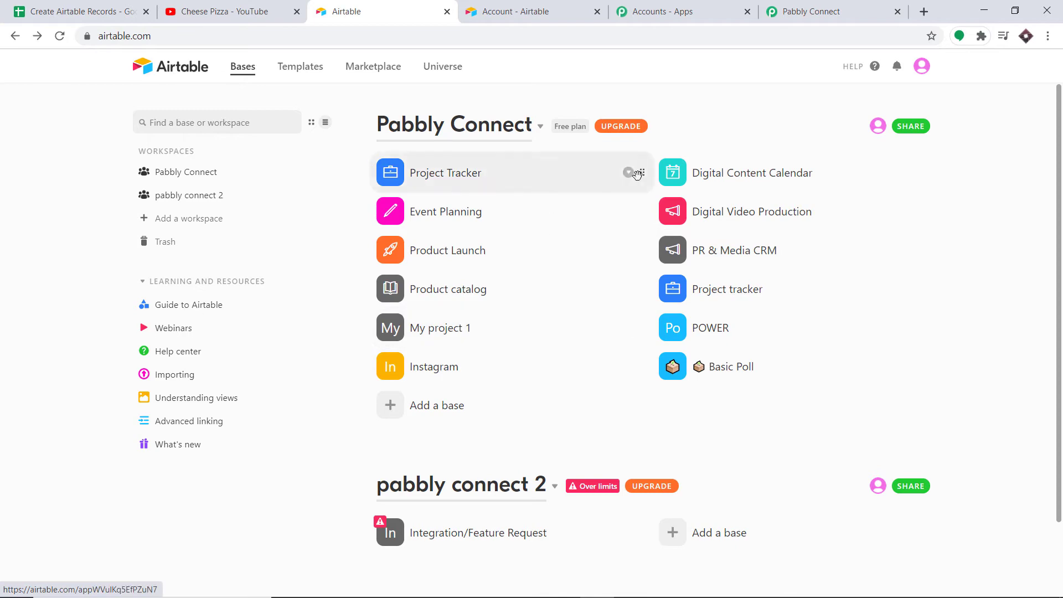
click(775, 10)
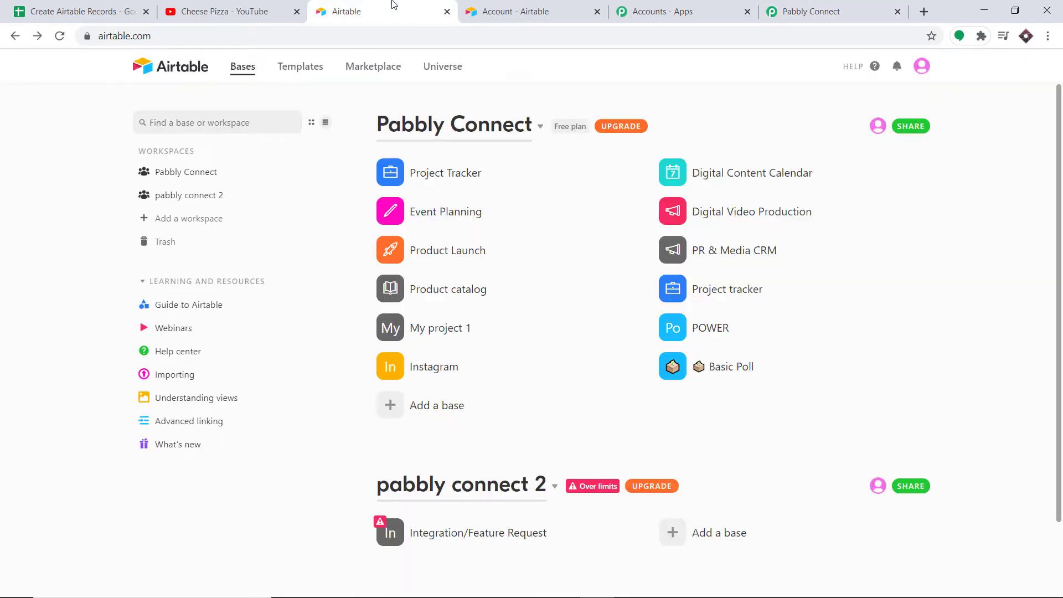
- Create a new base from scratch in the Pabbly Connect workspace of Airtable and name it From Google Sheets
click(418, 410)
click(421, 477)
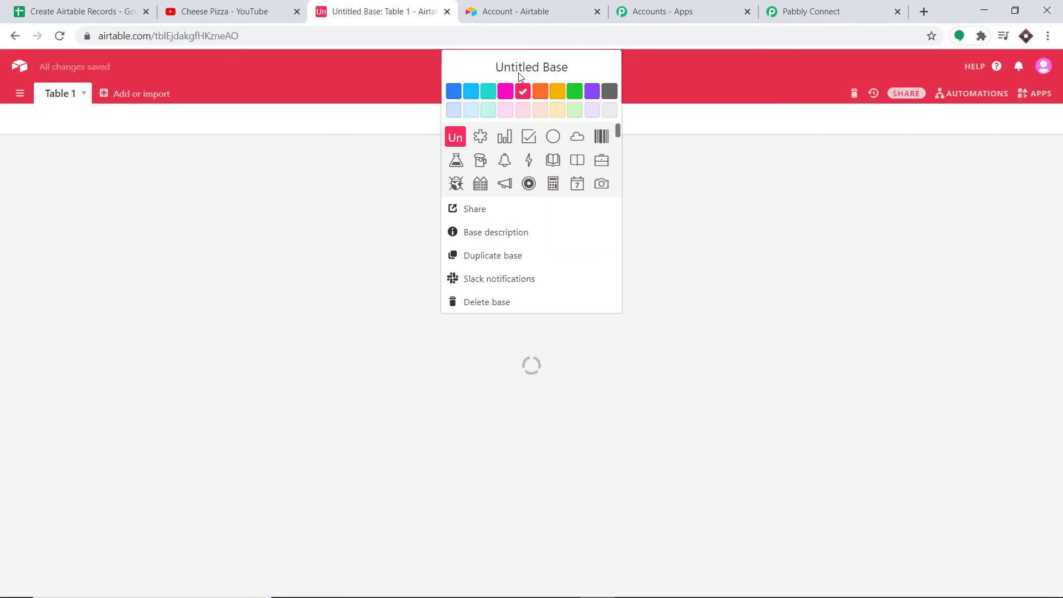
drag(571, 70, 476, 67)
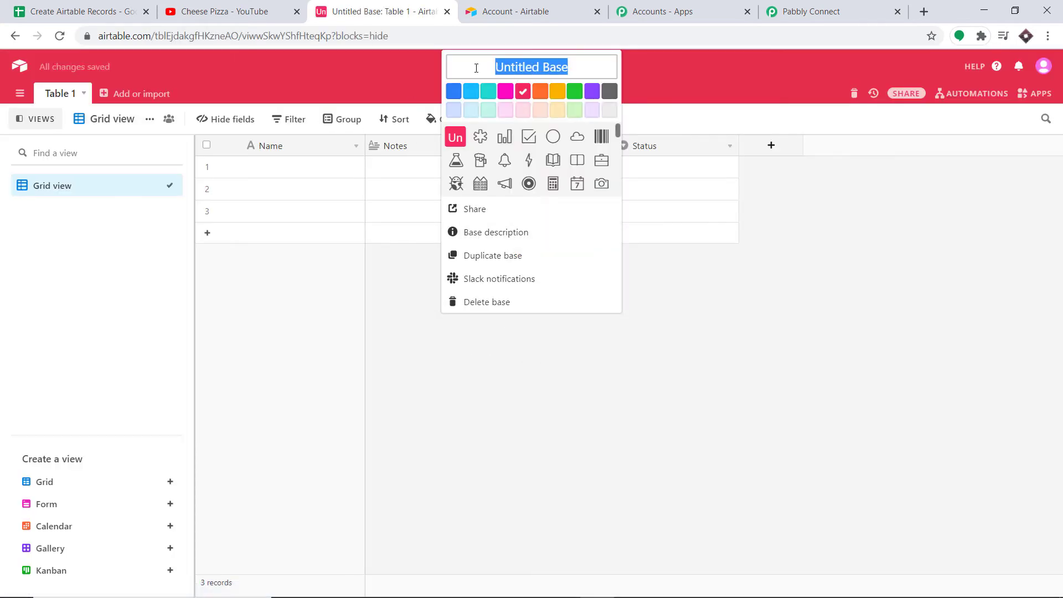
key(BackSpace)
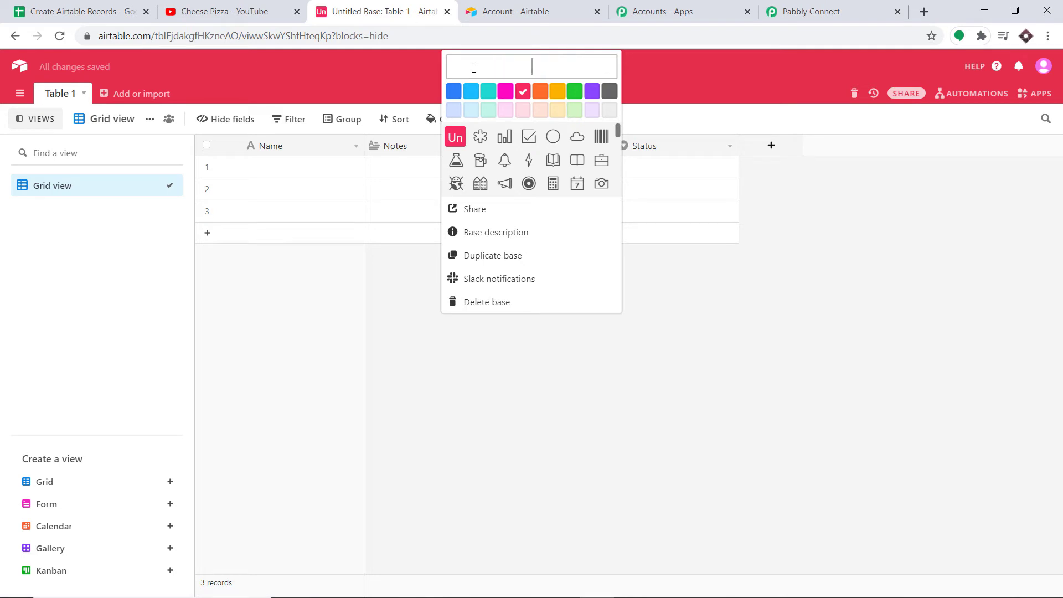
text(From G)
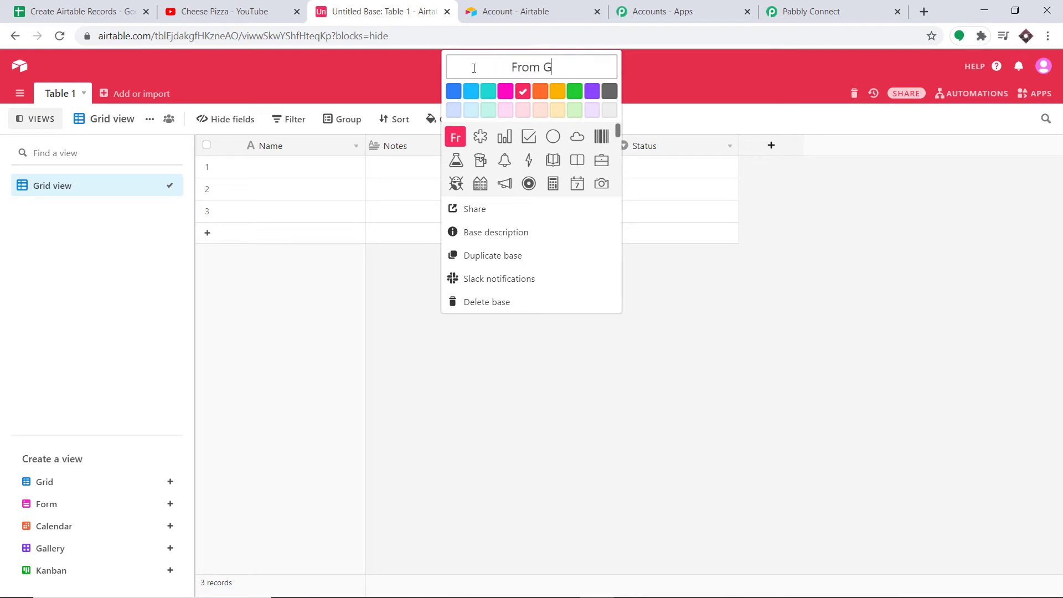
text(oogle Sheets)
click(737, 274)
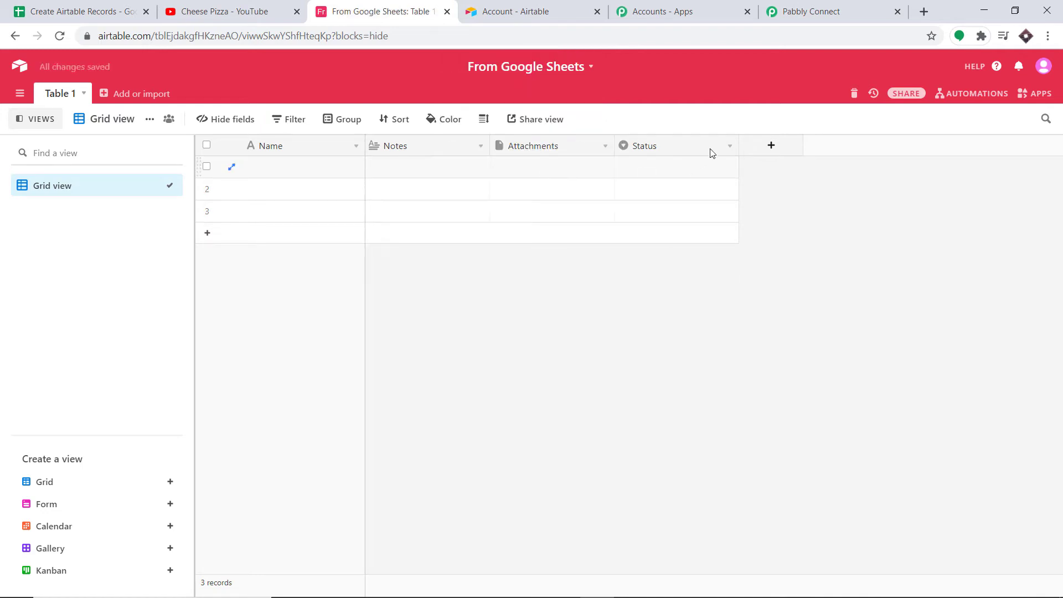
- Delete the Status field from Table 1 and rename the Name field as Channel Name
click(730, 146)
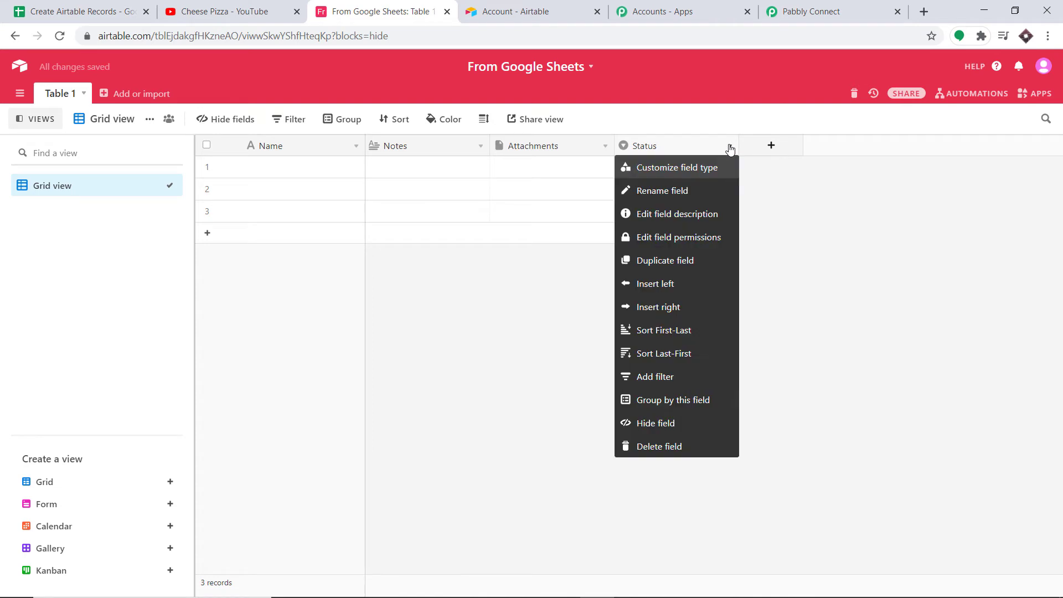
click(680, 447)
click(265, 148)
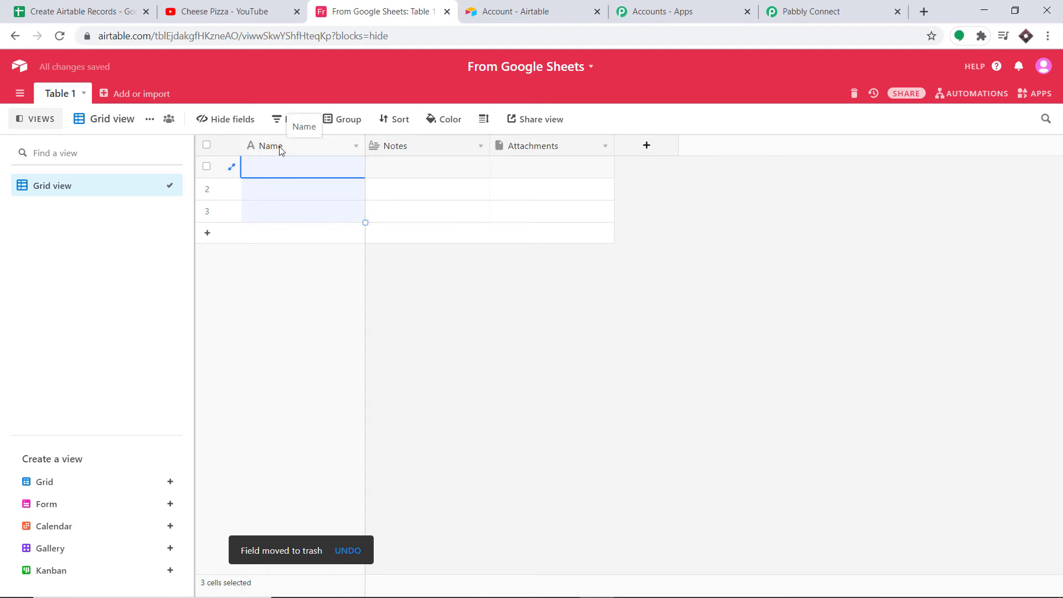
right_click(280, 150)
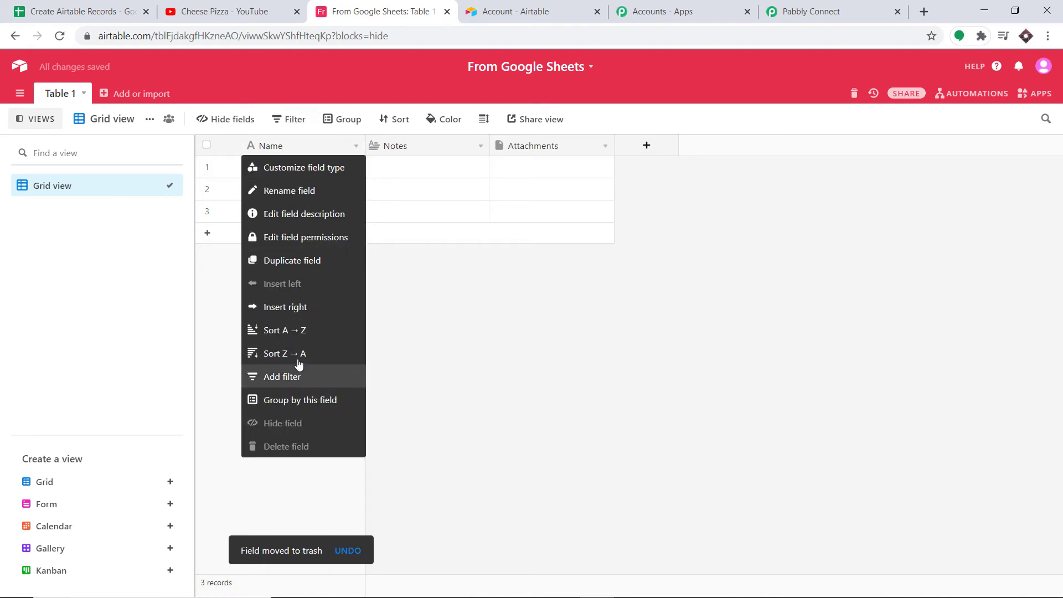
click(307, 197)
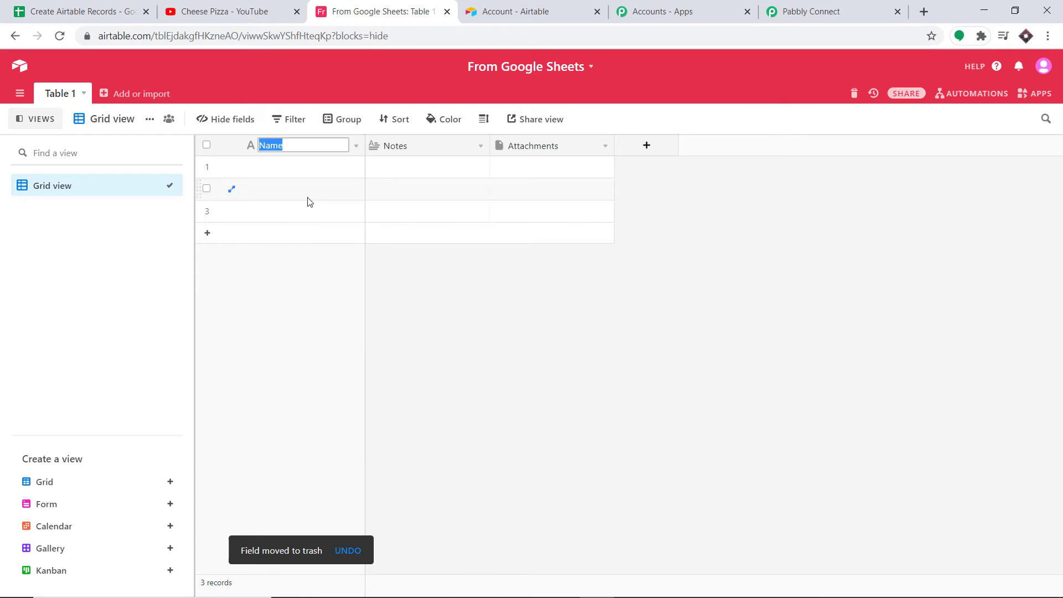
key(BackSpace)
text(Channel)
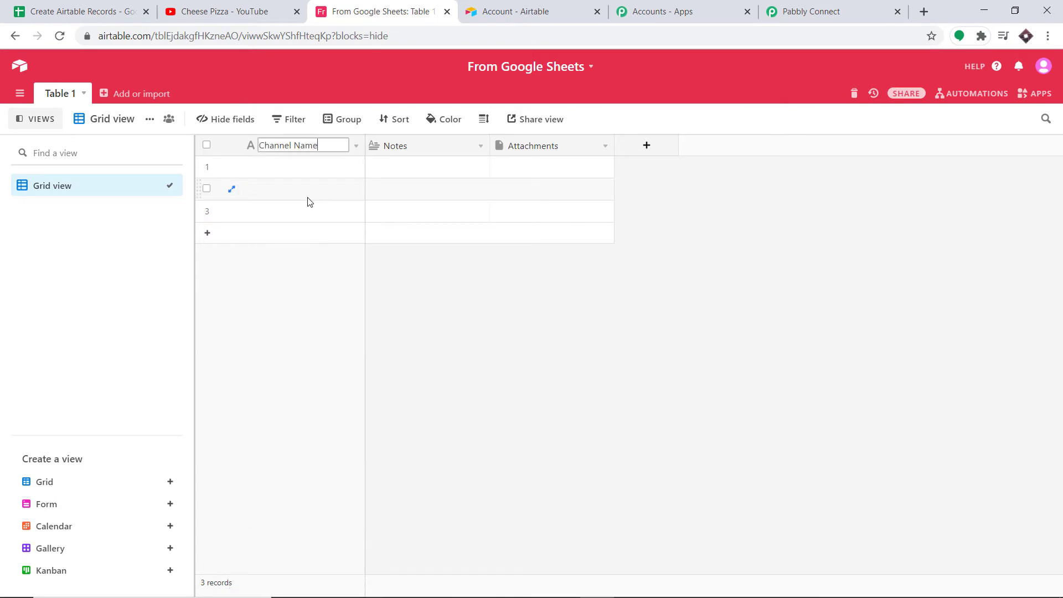
- Rename the Notes field of Table 1 as Title
click(417, 147)
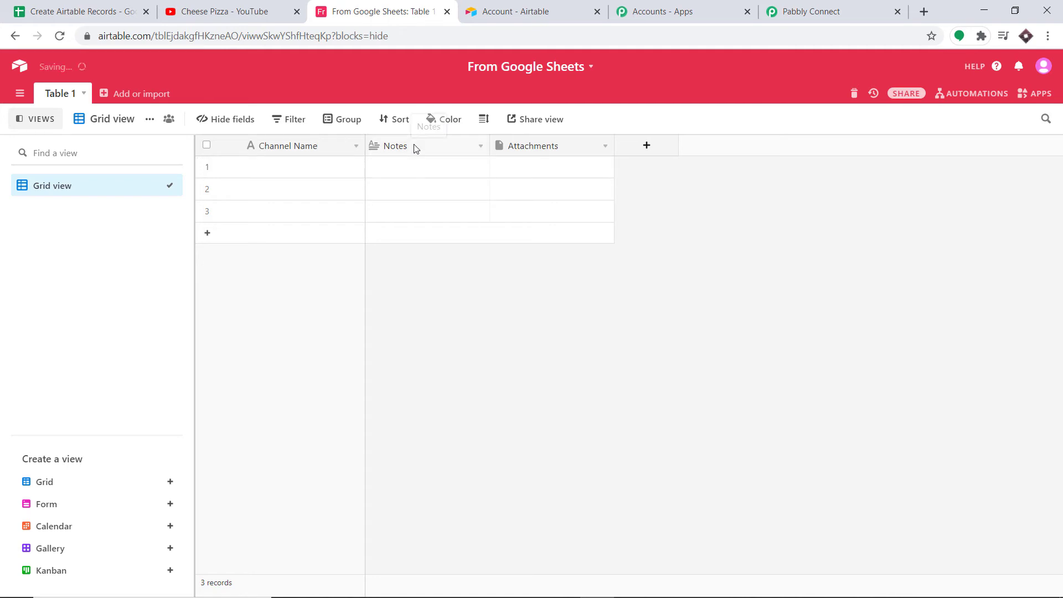
right_click(432, 148)
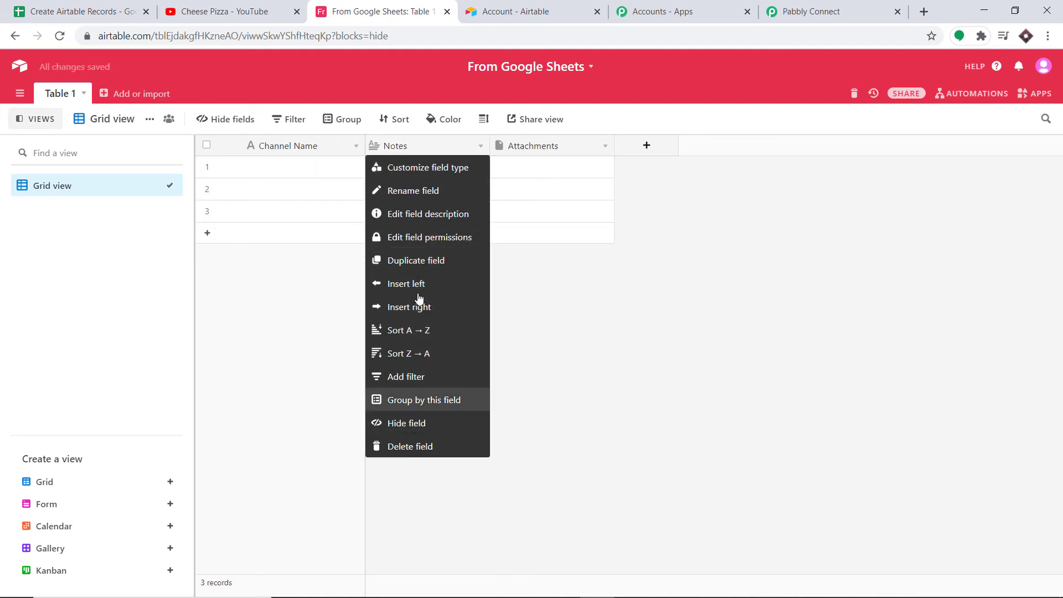
click(410, 192)
key(BackSpace)
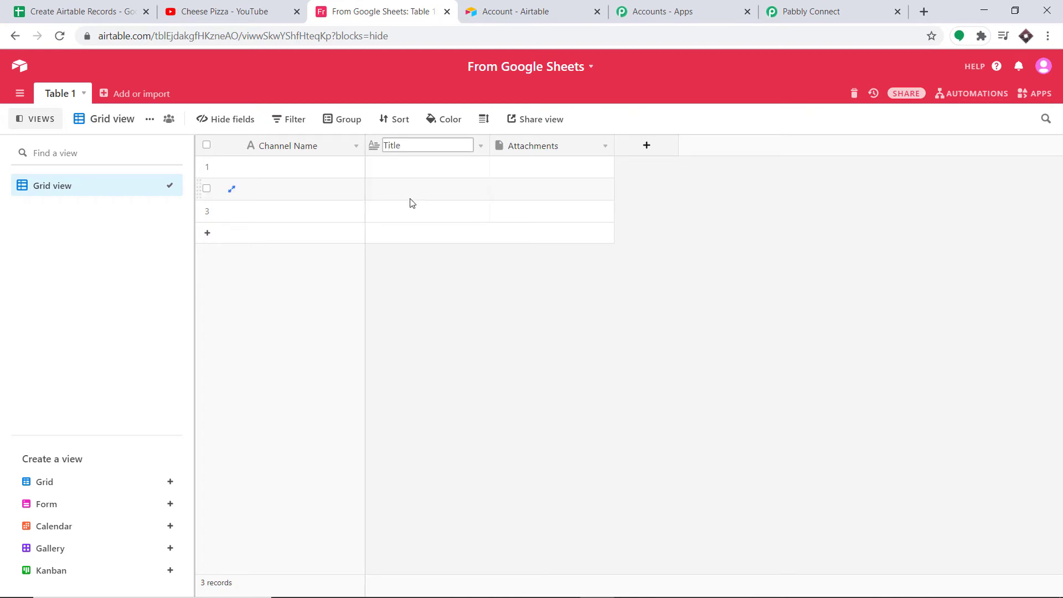
- Rename the Attachments field of Table 1 as URL
click(539, 148)
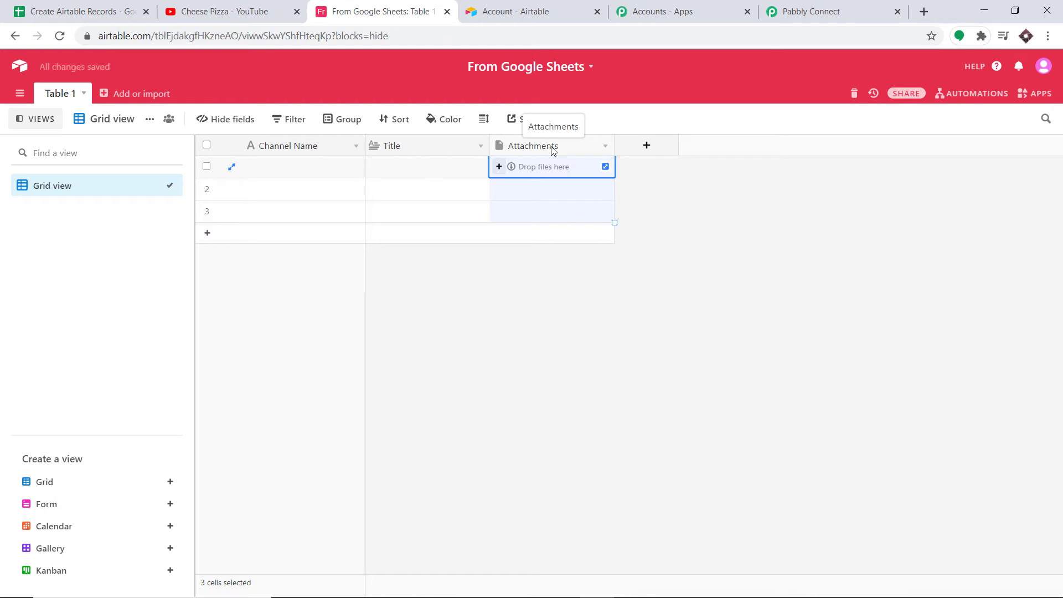
right_click(559, 148)
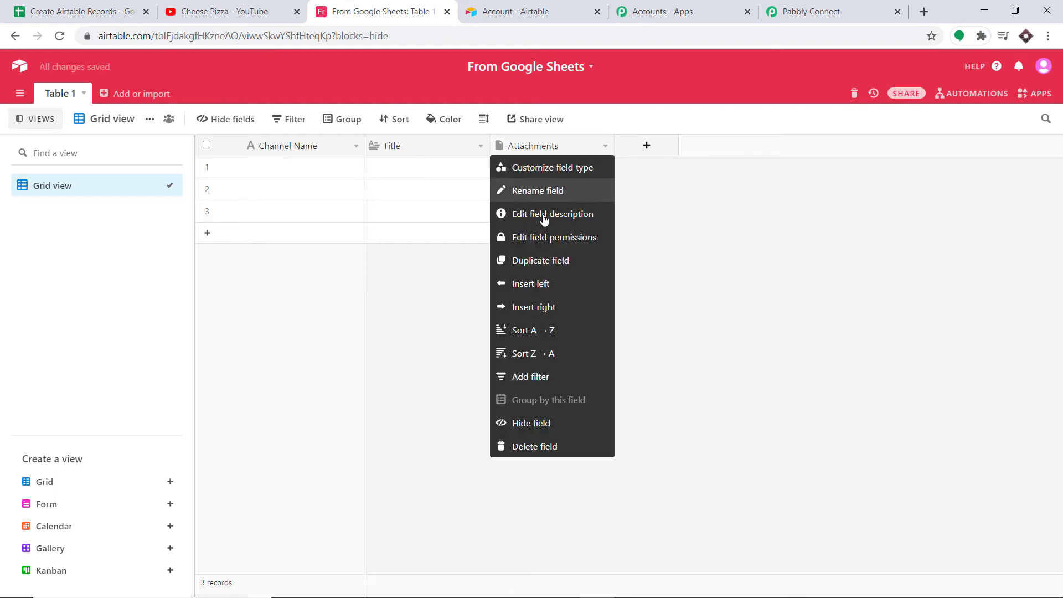
click(544, 190)
key(BackSpace)
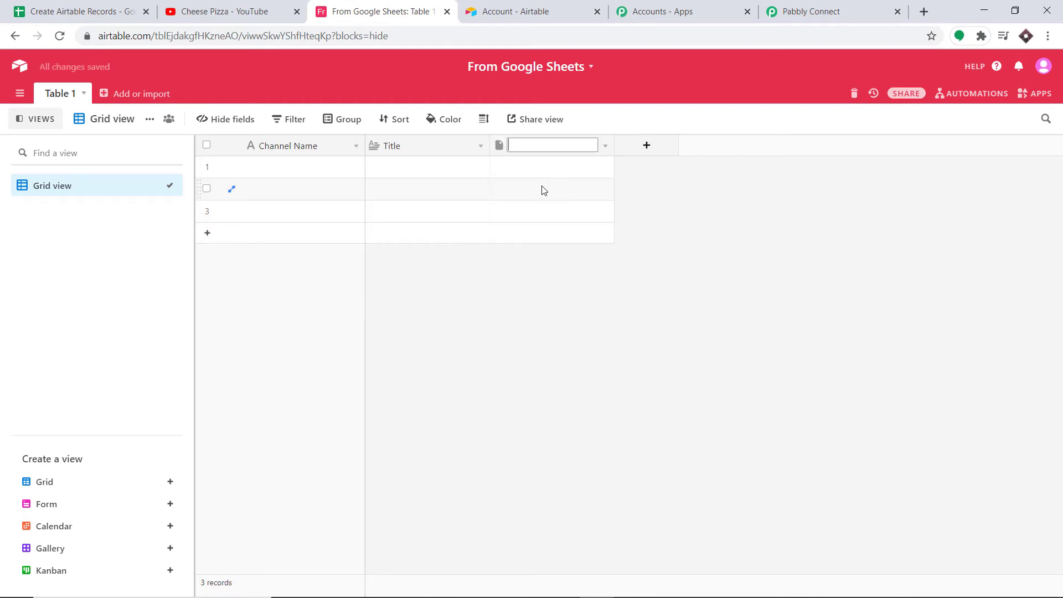
text(URL)
key(Return)
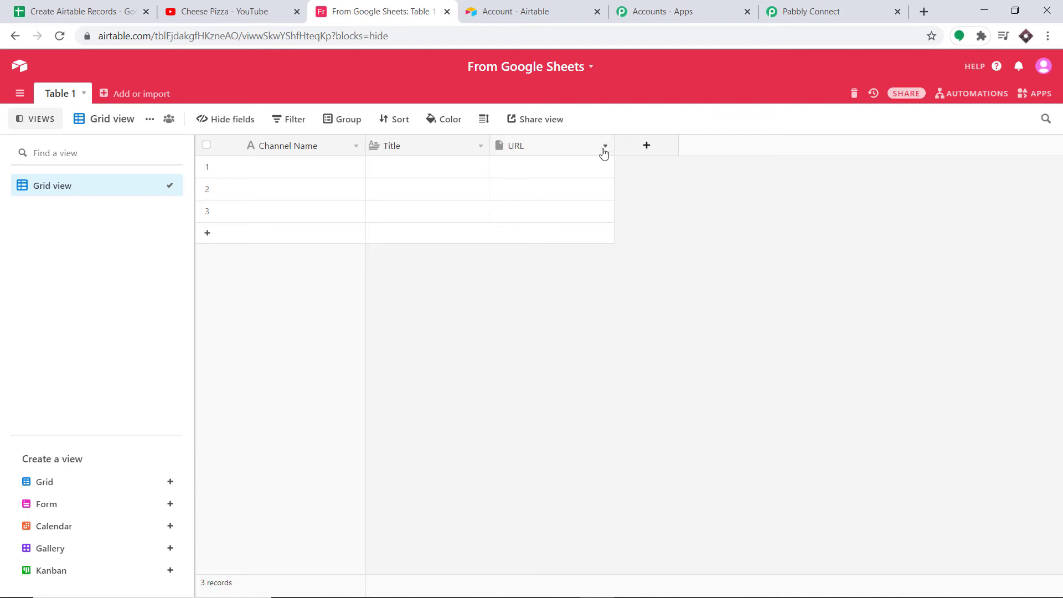
- Change the URL field's type from Attachment to URL, save it, and return to the Pabbly Connect workflow
click(604, 146)
click(552, 168)
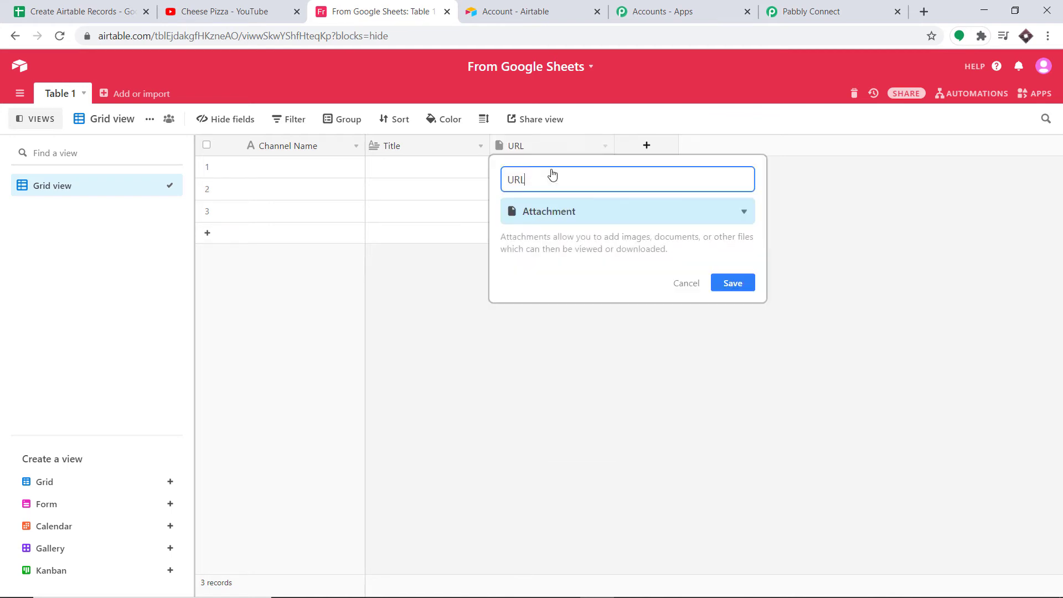
click(547, 219)
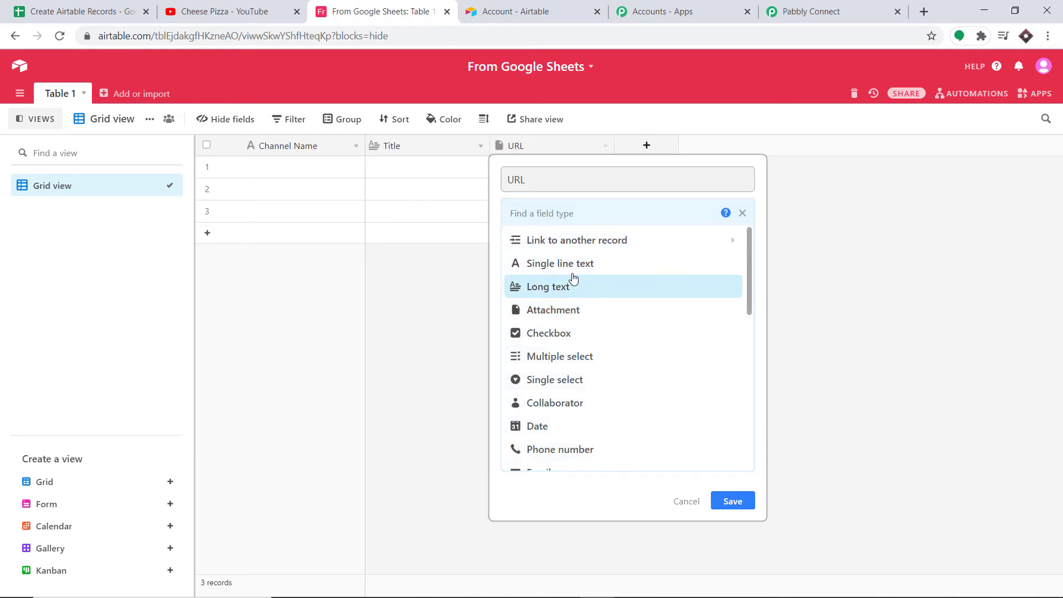
scroll(559, 354, down, 1)
scroll(560, 355, down, 2)
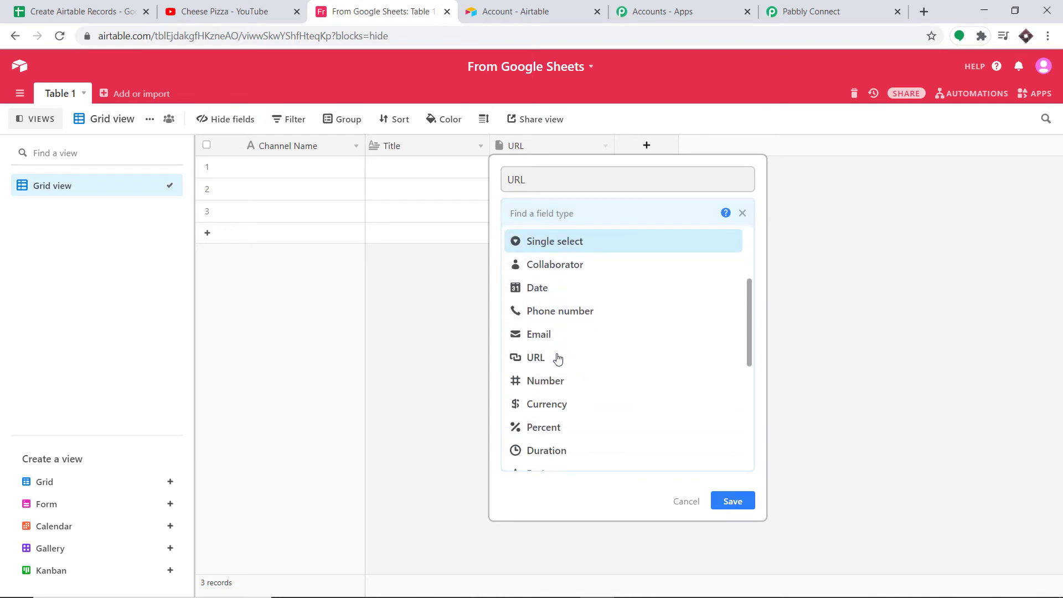
click(555, 356)
click(743, 270)
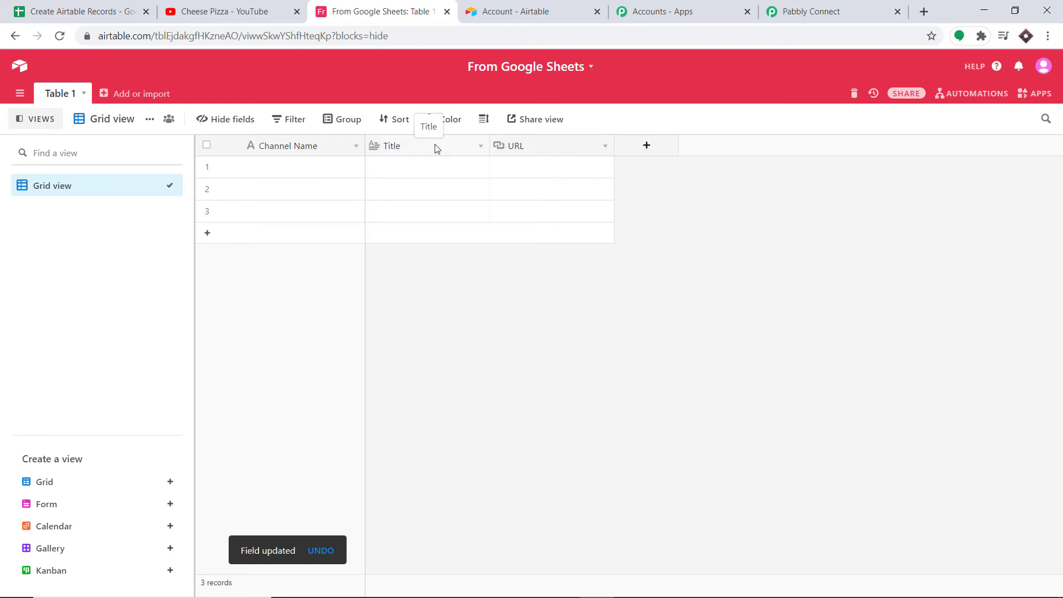
click(826, 7)
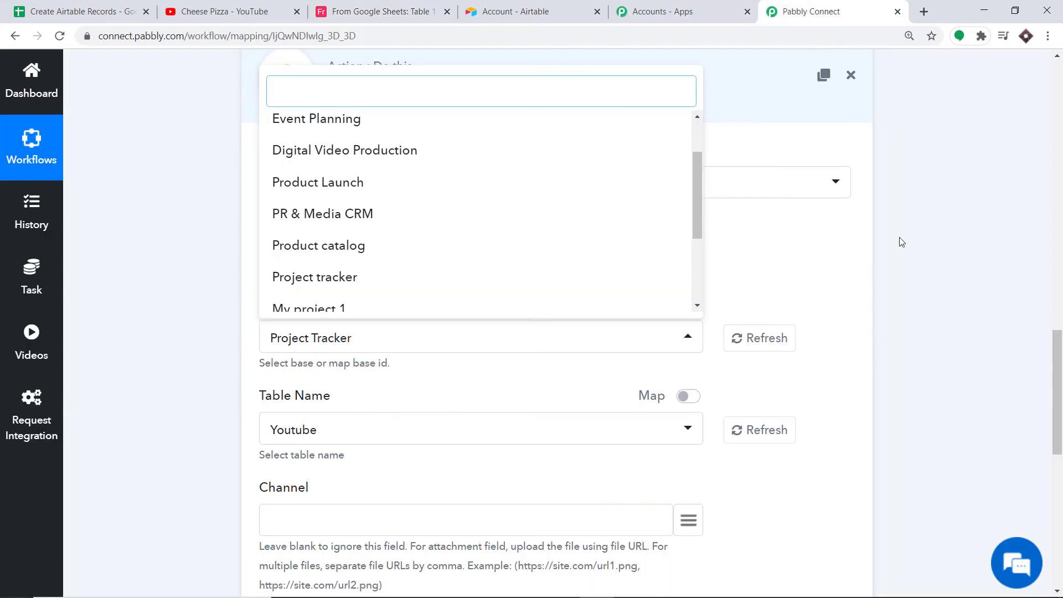
- Refresh the list of Airtable bases and select From Google Sheets as the base for the Create Record action
click(855, 256)
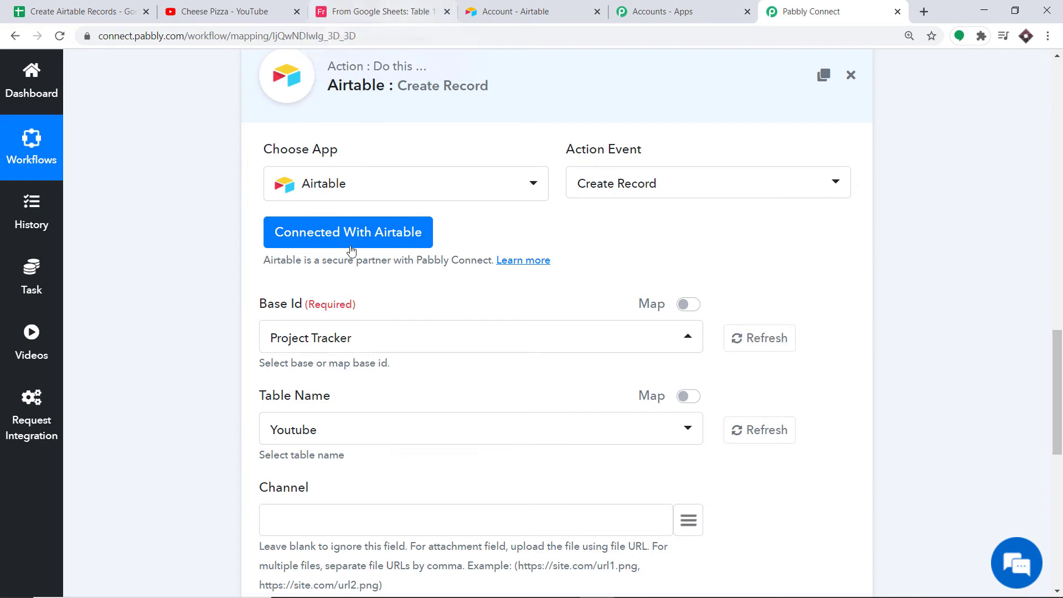
click(772, 338)
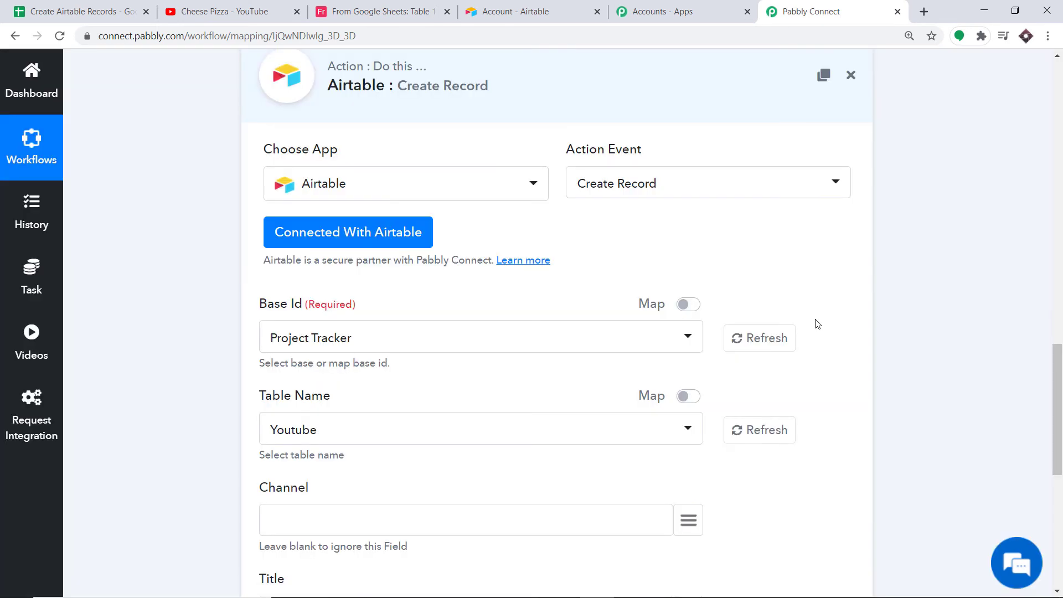
click(442, 336)
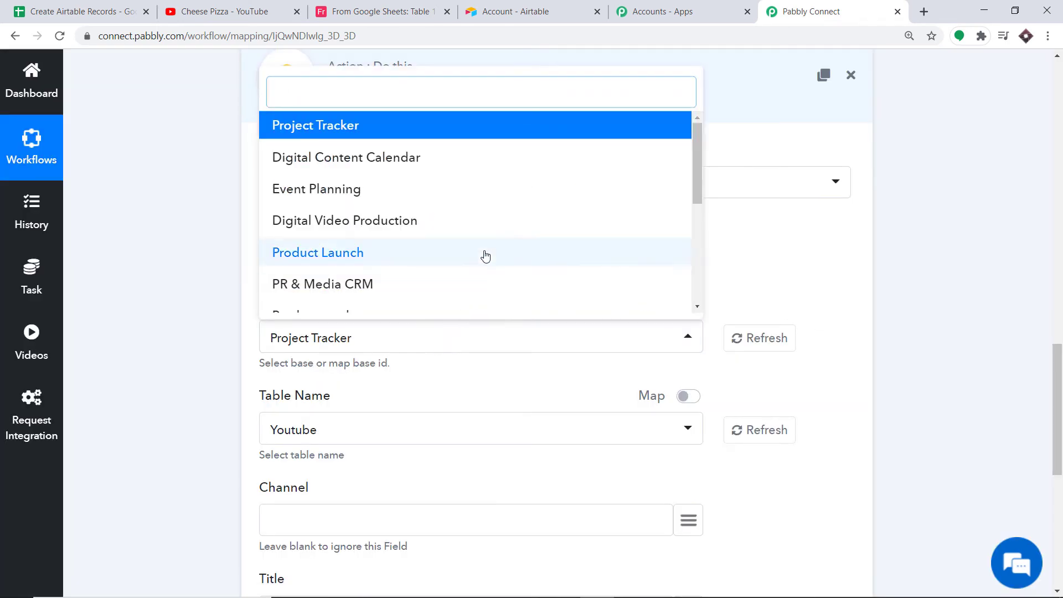
scroll(510, 174, down, 1)
scroll(510, 174, down, 4)
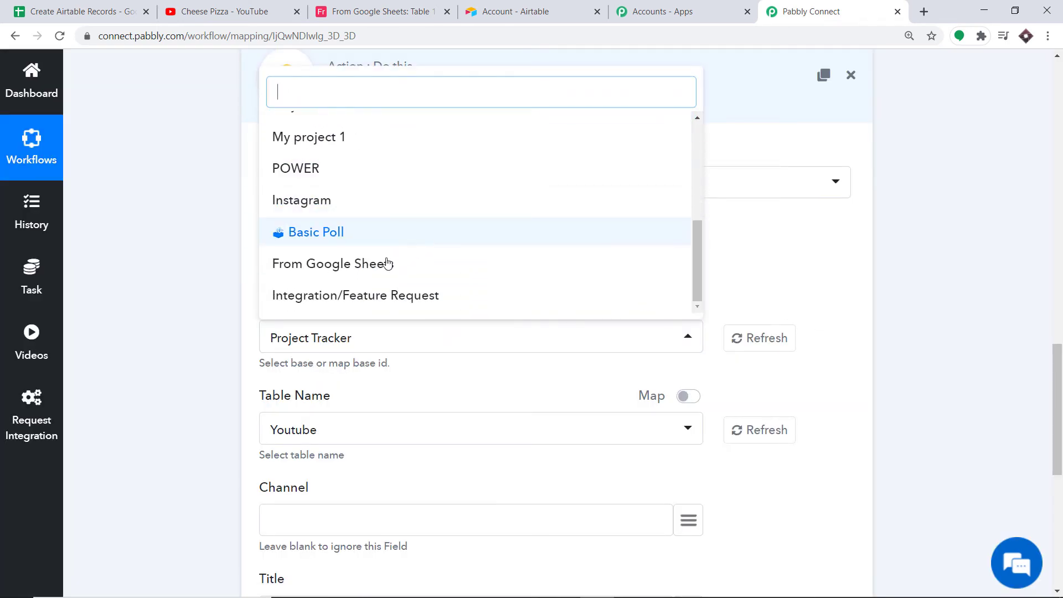
click(319, 272)
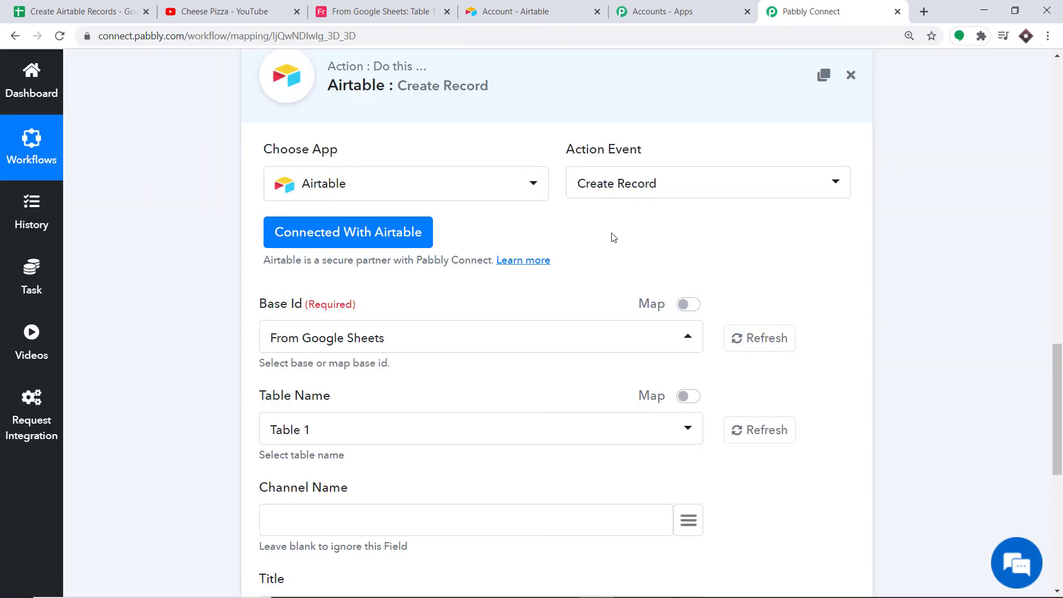
- Check the table name in the Airtable base and select Table 1 as the table for the Create Record action
scroll(554, 252, down, 2)
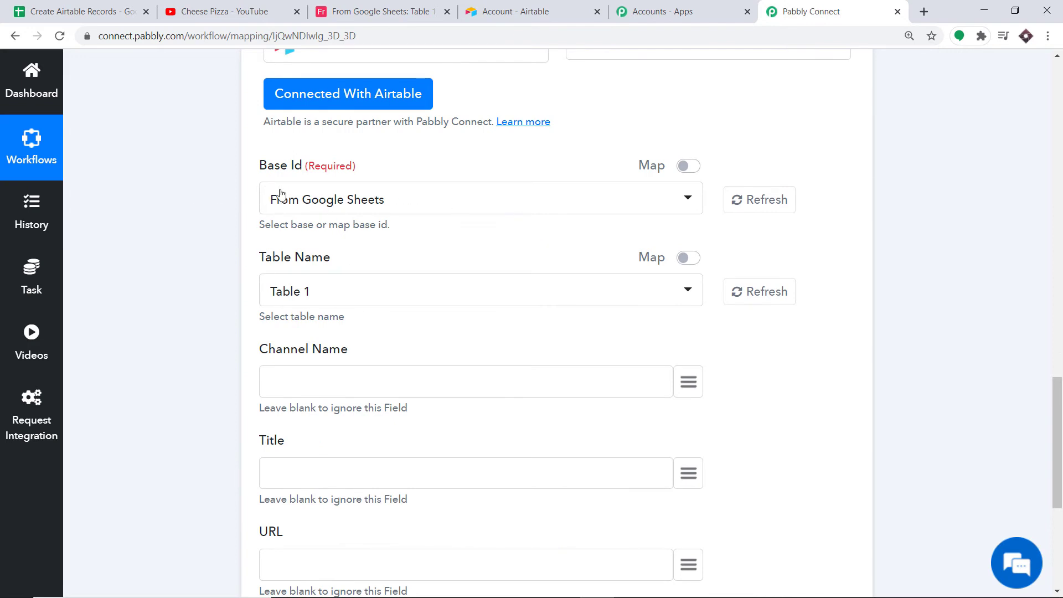
scroll(462, 182, down, 1)
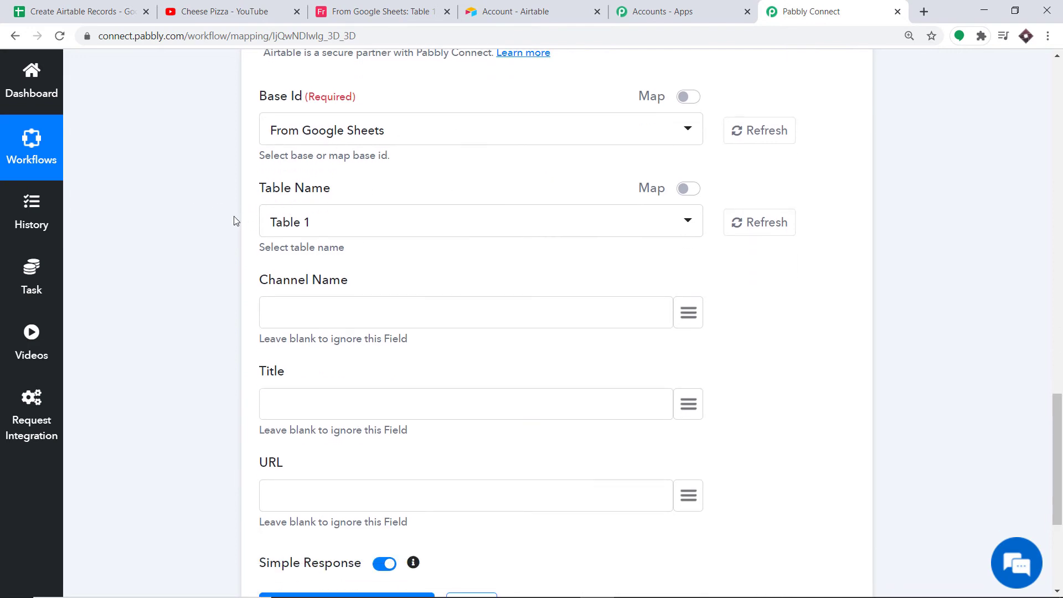
click(335, 227)
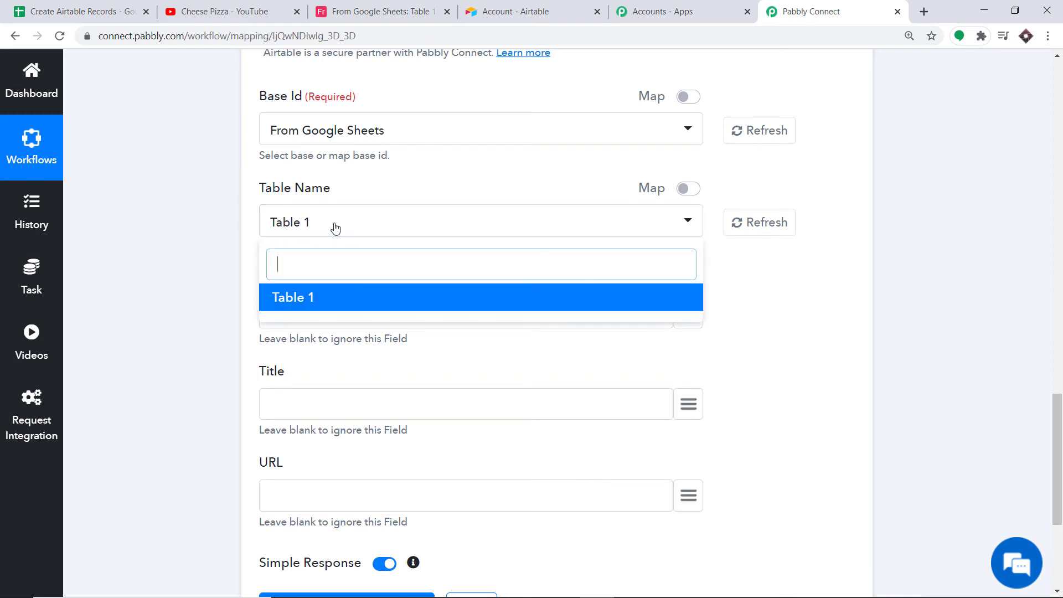
click(376, 11)
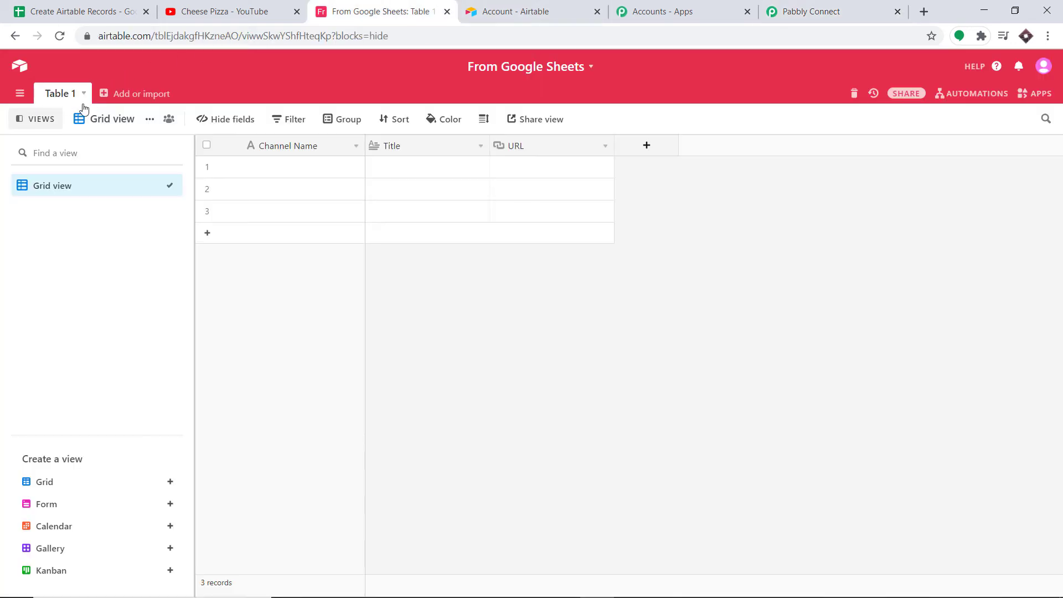
click(809, 11)
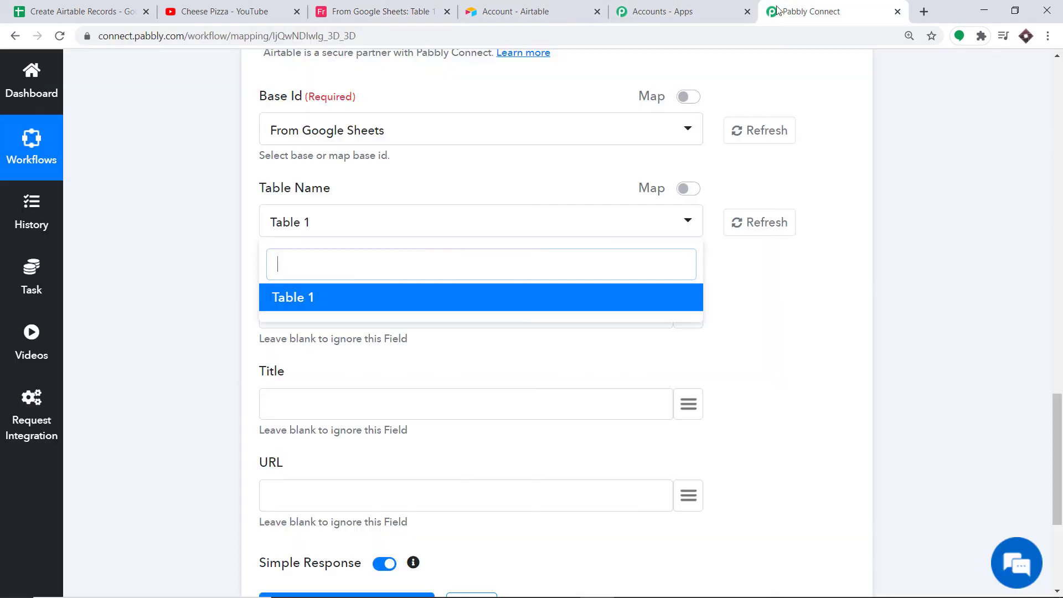
click(291, 299)
scroll(293, 303, down, 1)
scroll(292, 238, down, 1)
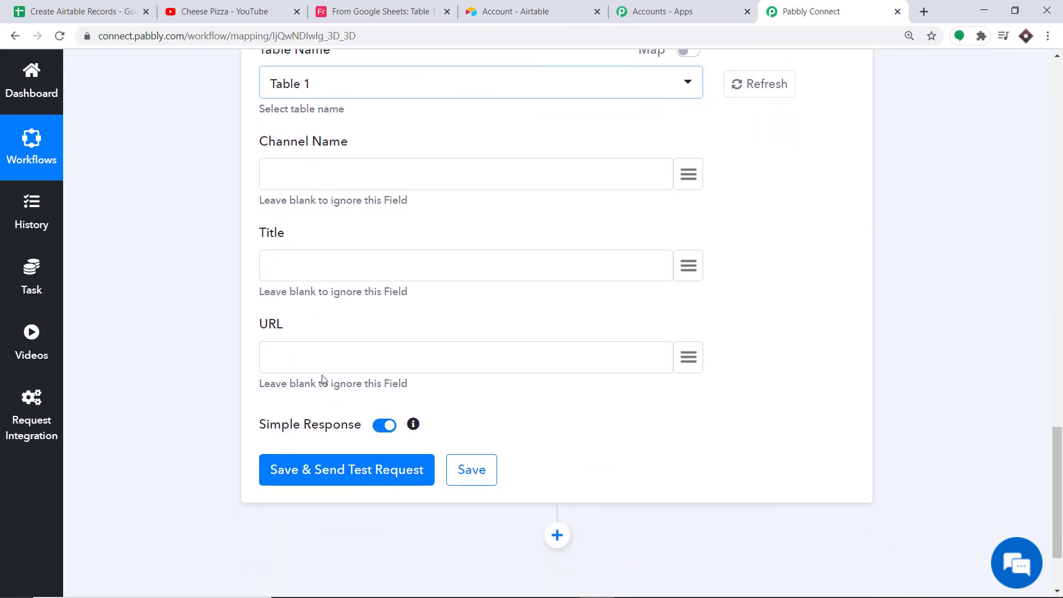
- Check the table's fields in Airtable and map the action's Channel Name field to the trigger's Chanel Name value
click(362, 9)
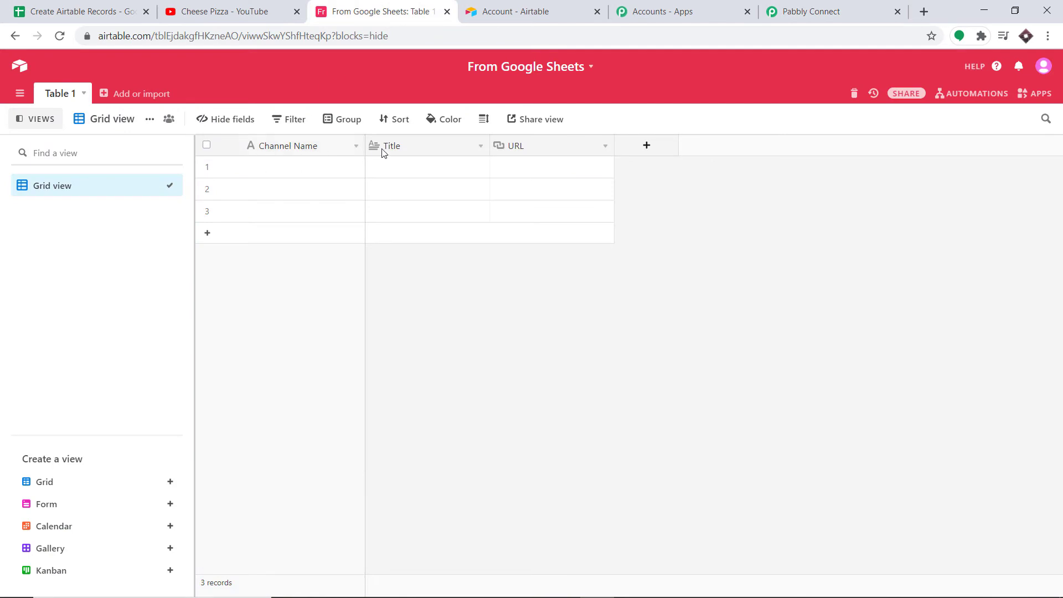
click(809, 11)
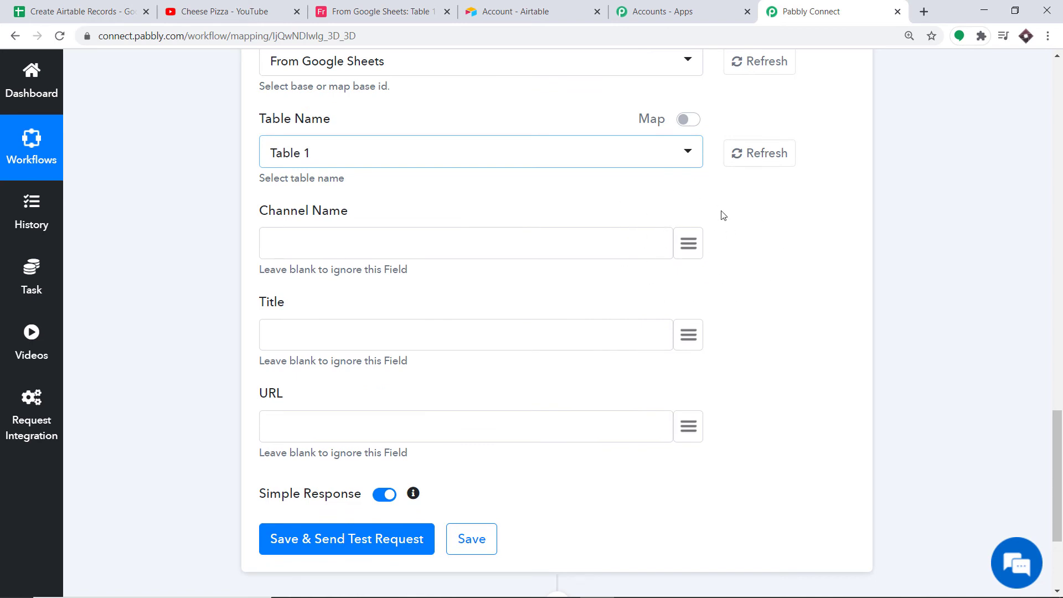
click(688, 244)
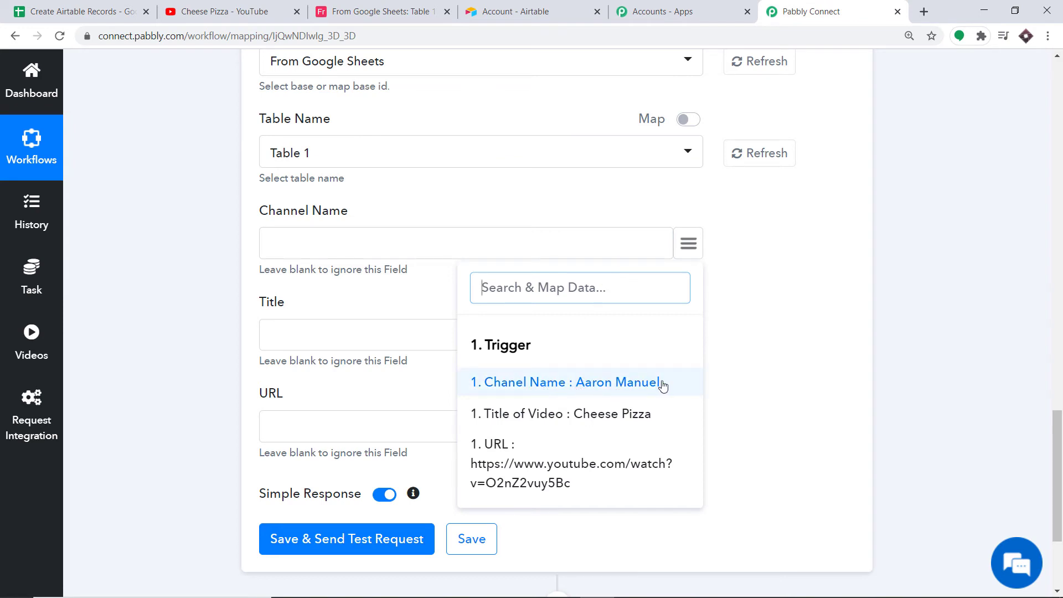
click(581, 390)
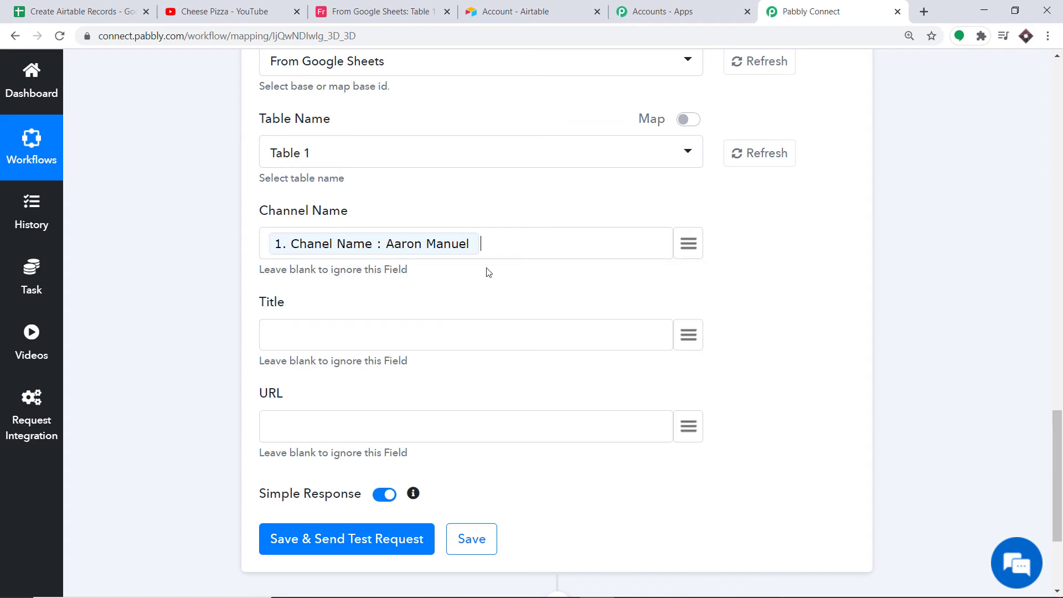
- Map the Title field to the trigger's Title of Video value and the URL field to the trigger's URL value
scroll(488, 272, down, 3)
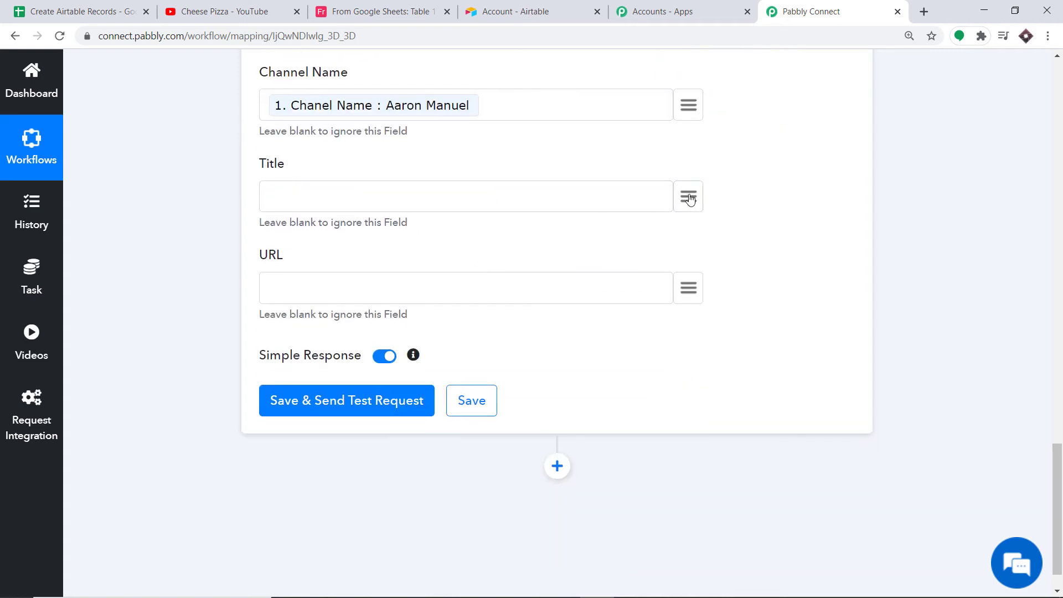
click(688, 197)
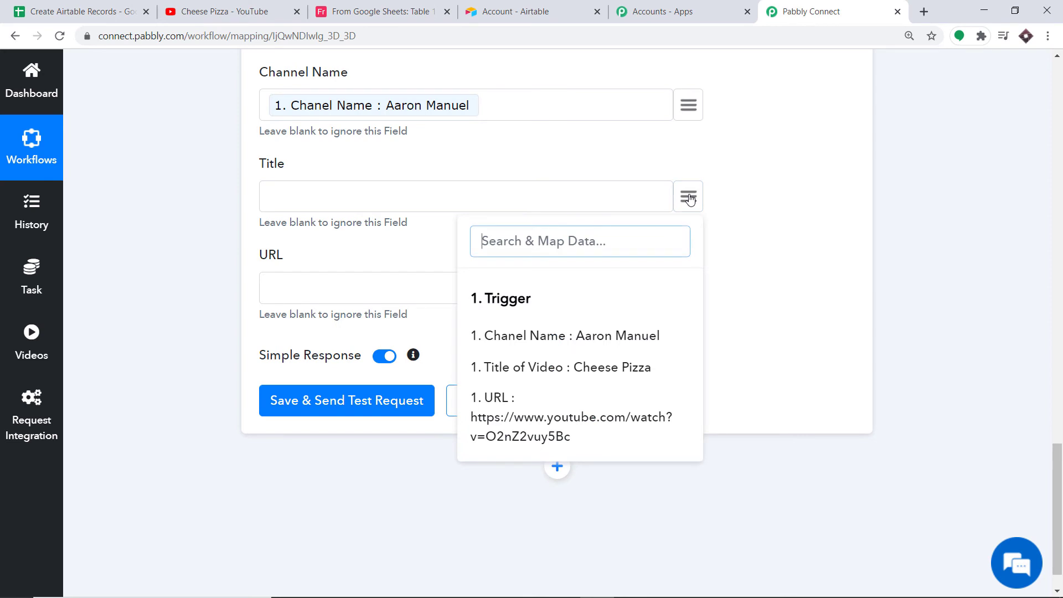
click(572, 368)
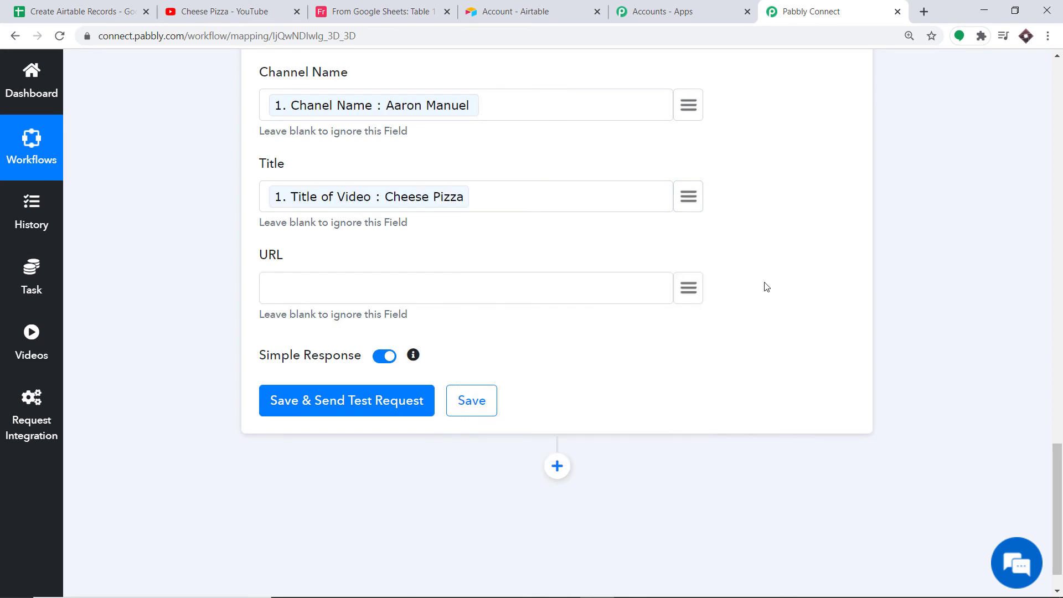
click(688, 287)
click(567, 515)
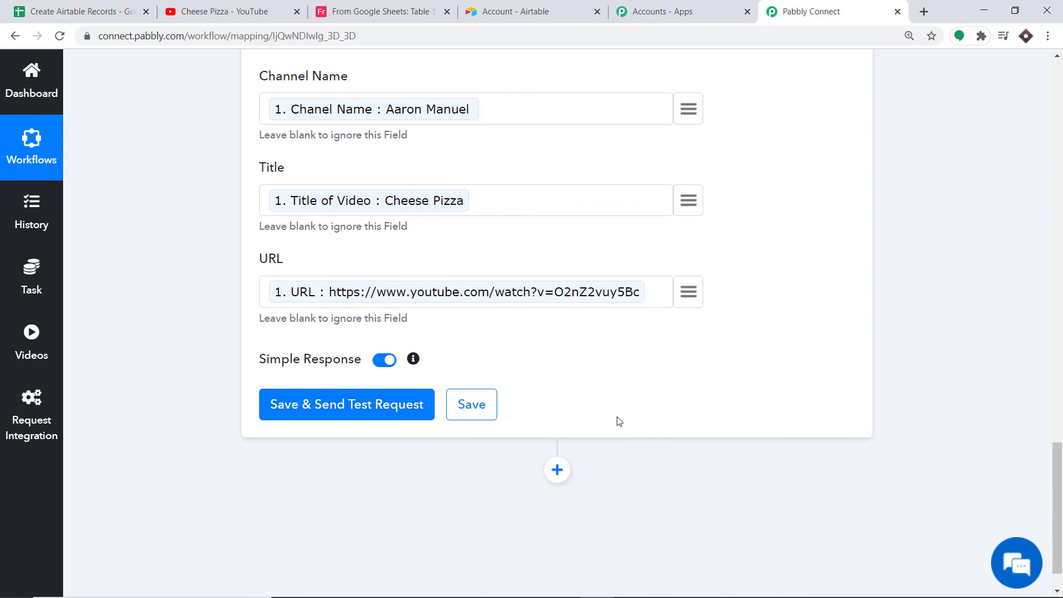
- Review the Airtable action's base, table and field mappings, and save the action while sending a test request
scroll(570, 360, up, 8)
scroll(519, 339, down, 6)
scroll(518, 339, down, 3)
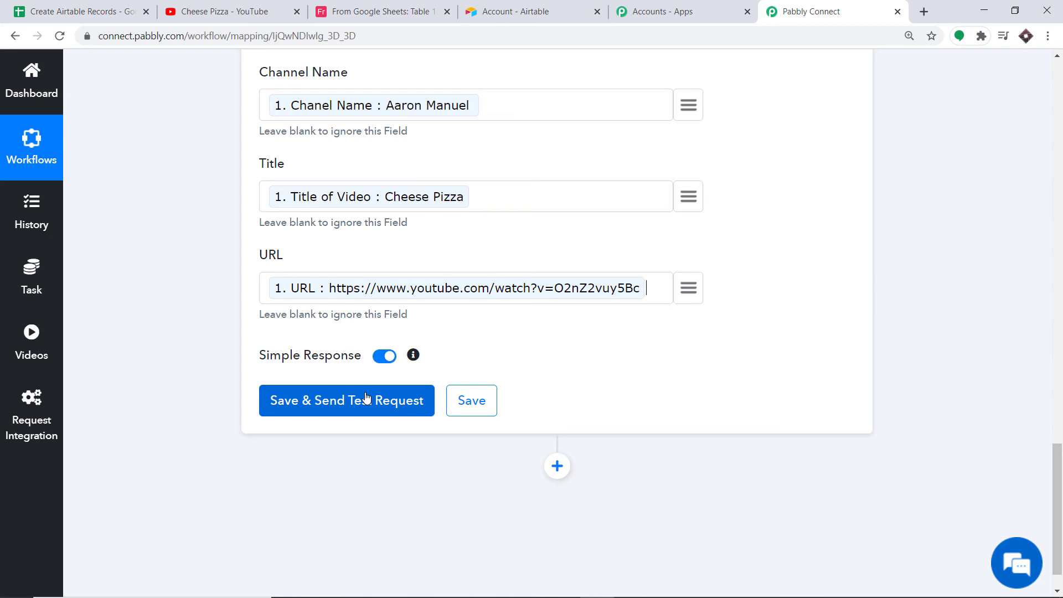
scroll(371, 377, up, 1)
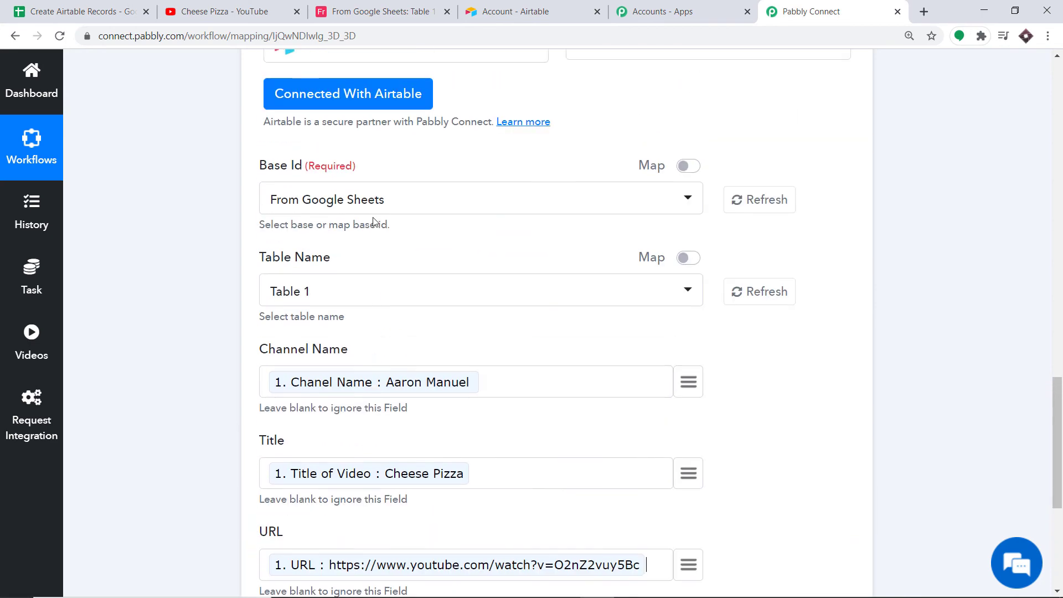
scroll(373, 220, down, 5)
click(332, 405)
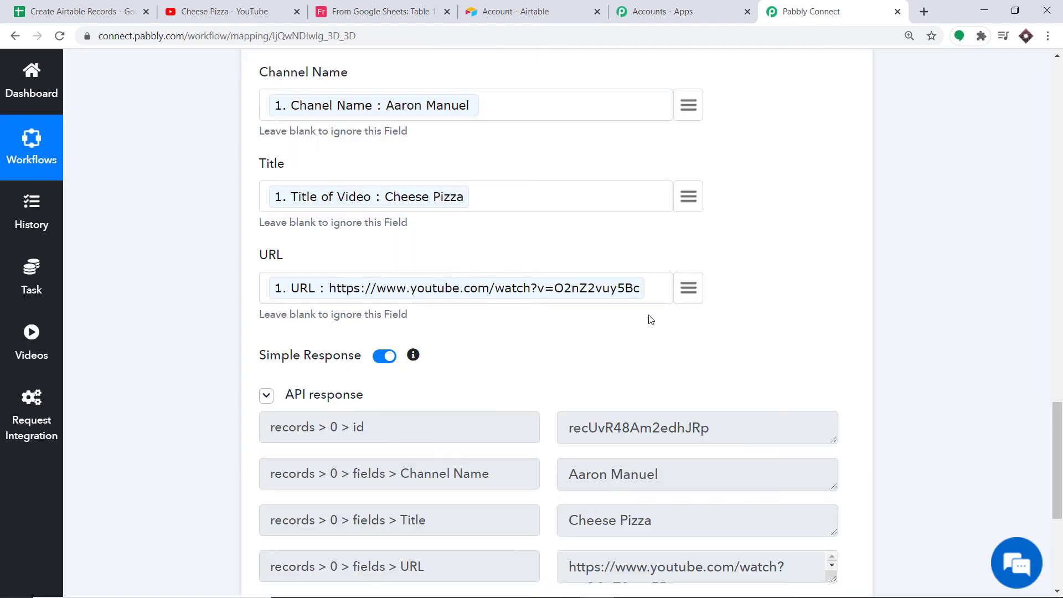
- Check the new record in Airtable's Table 1, open its YouTube link to verify it, and close the video
click(382, 12)
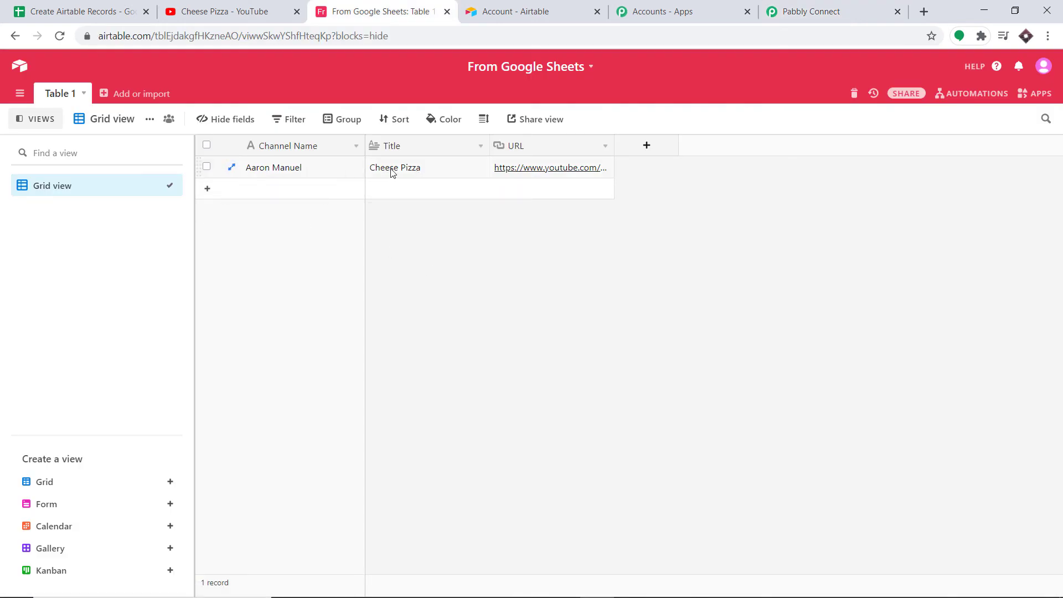
click(530, 169)
click(530, 169)
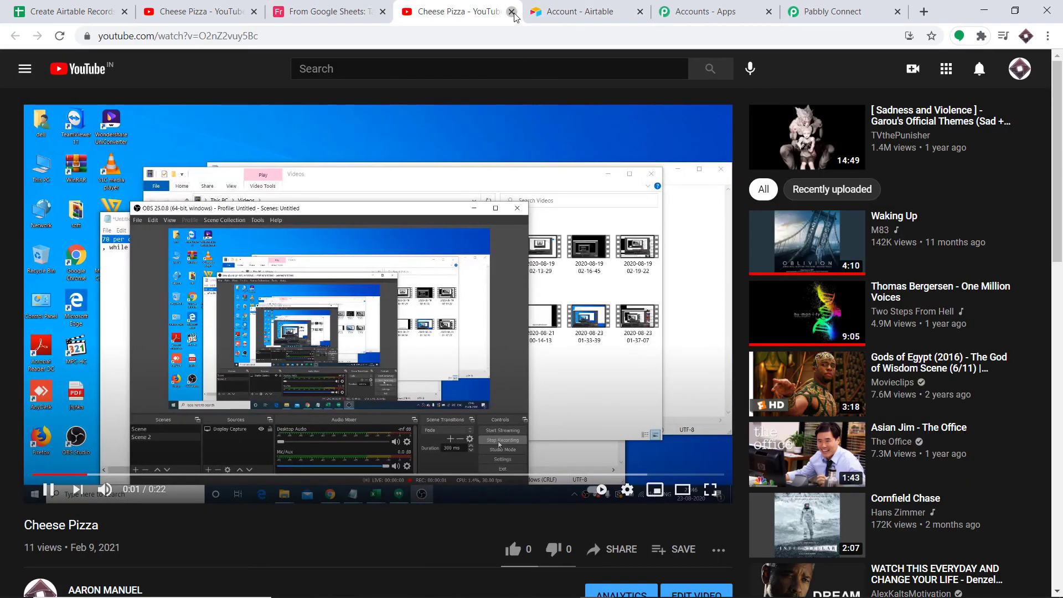
click(512, 11)
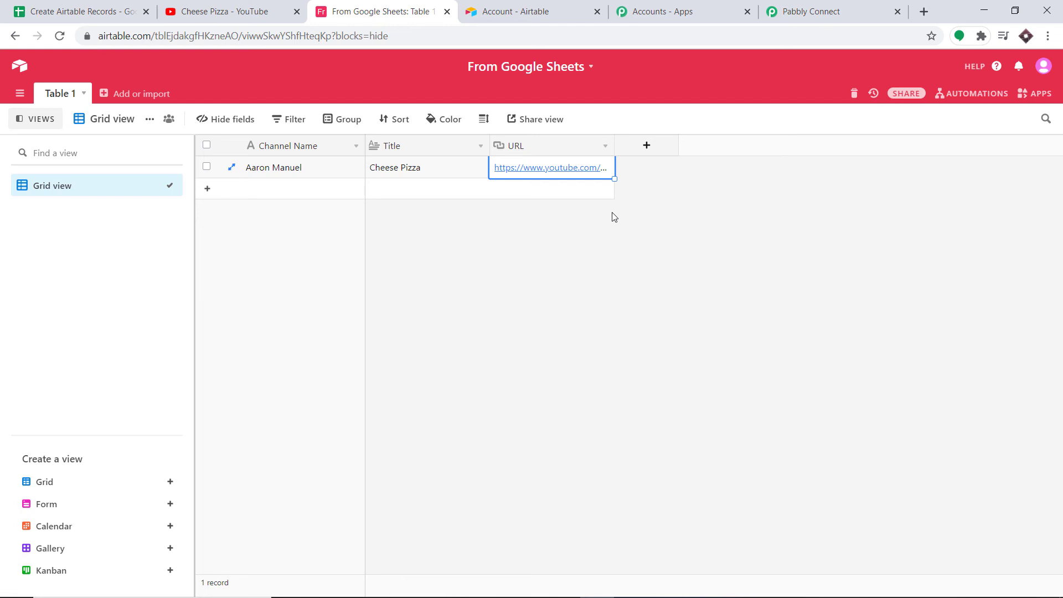
- Return to Pabbly Connect and collapse the Airtable action and the Google Sheets trigger in the workflow
click(810, 11)
scroll(985, 255, up, 9)
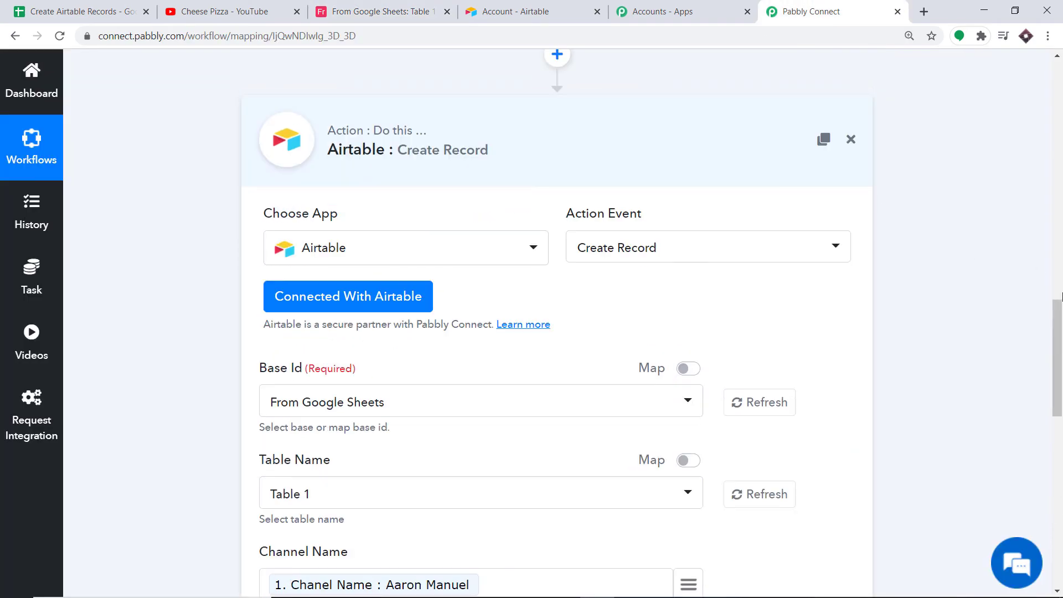
click(465, 118)
scroll(465, 119, up, 8)
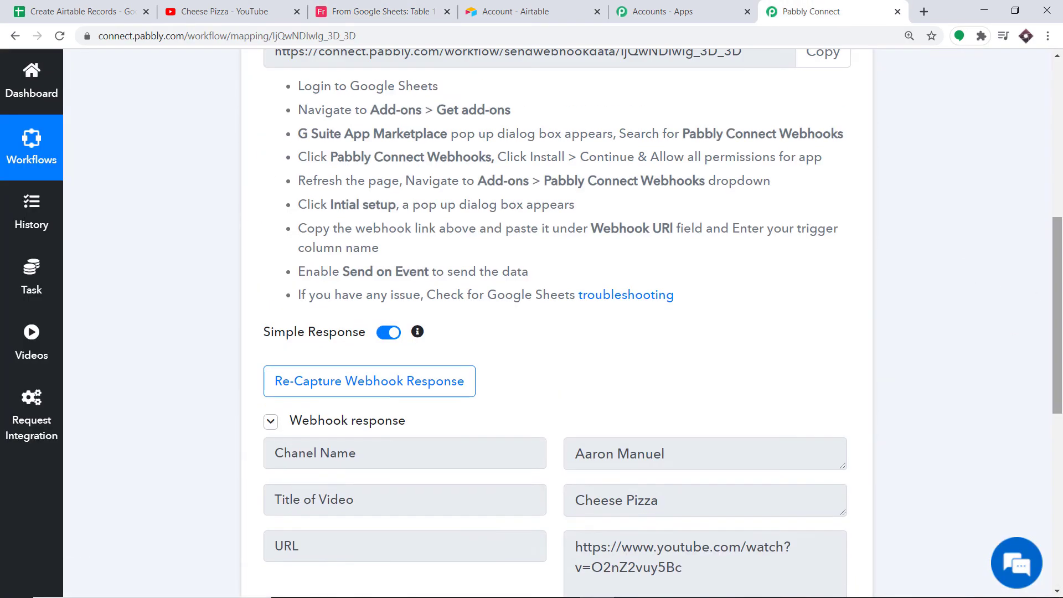
scroll(459, 173, up, 5)
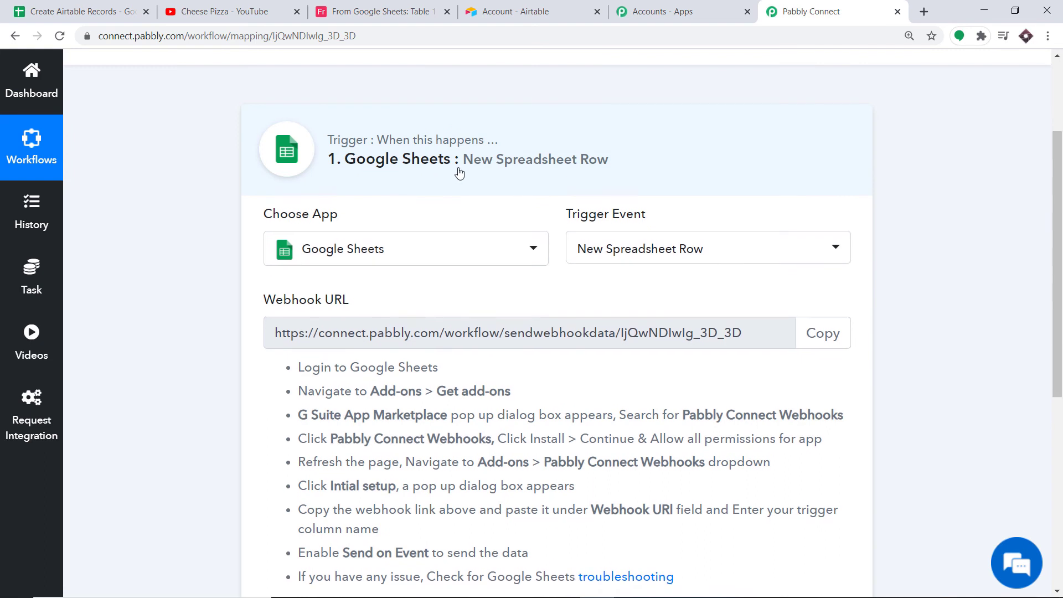
click(459, 173)
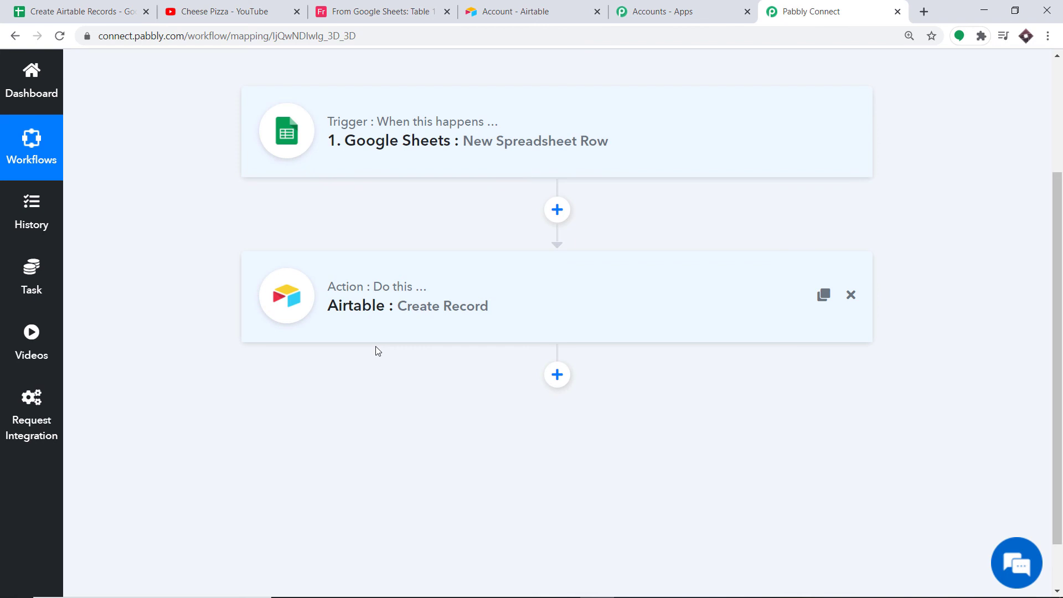
- Switch to the Create Airtable Records sheet in Google Sheets and submit the webhook's initial setup with trigger column C
click(93, 7)
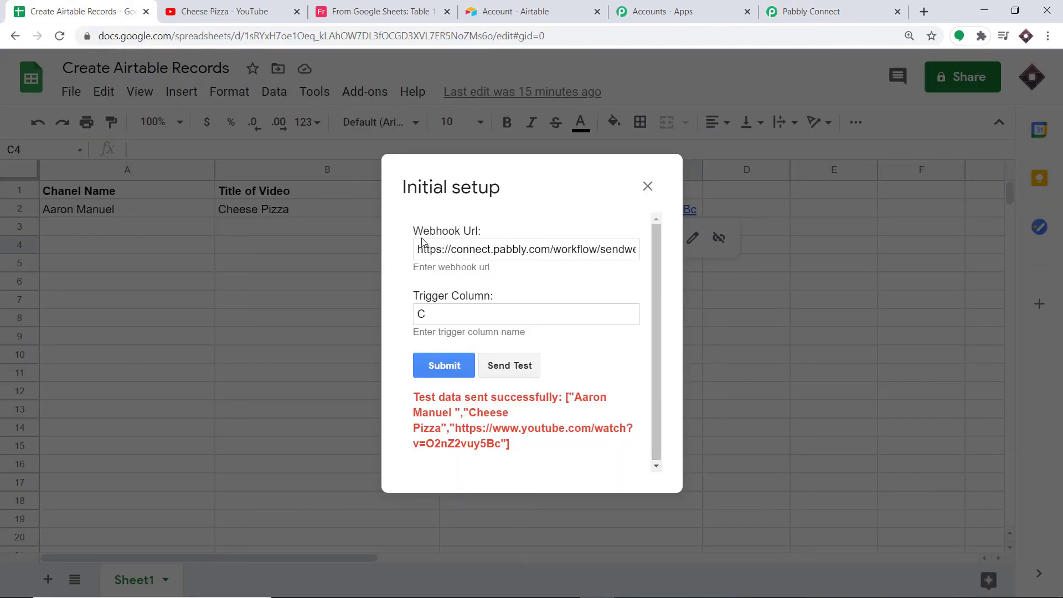
click(450, 370)
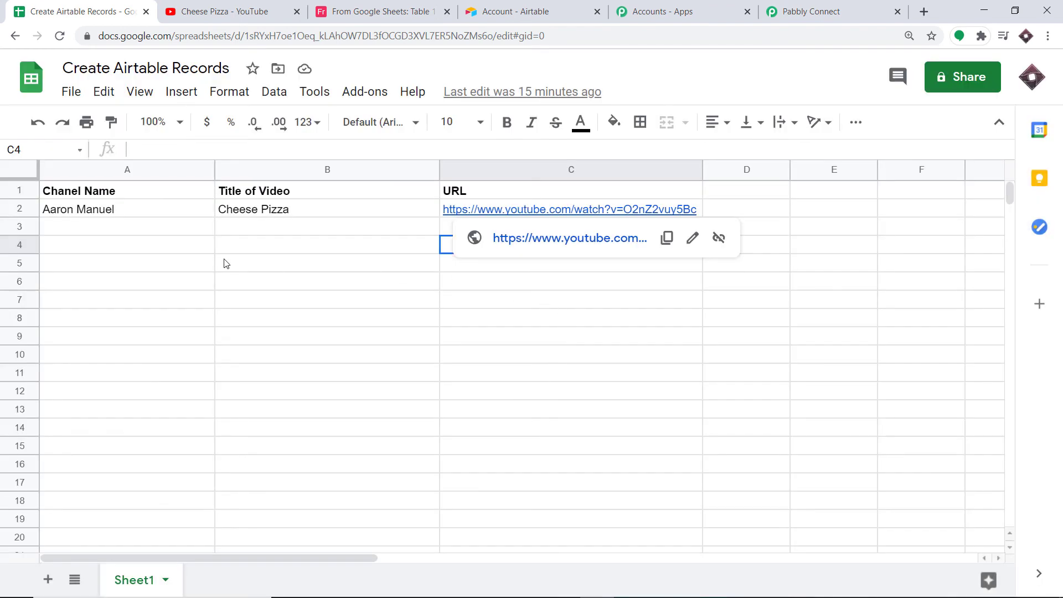
click(224, 263)
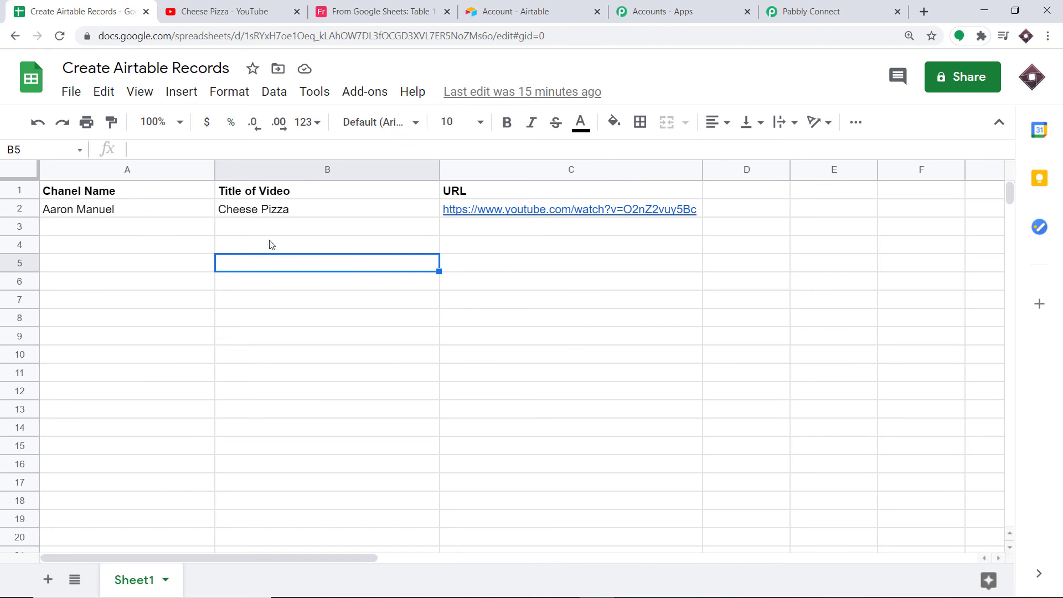
- Enable Send On Event in the Pabbly Connect Webhooks add-on for the sheet
click(365, 92)
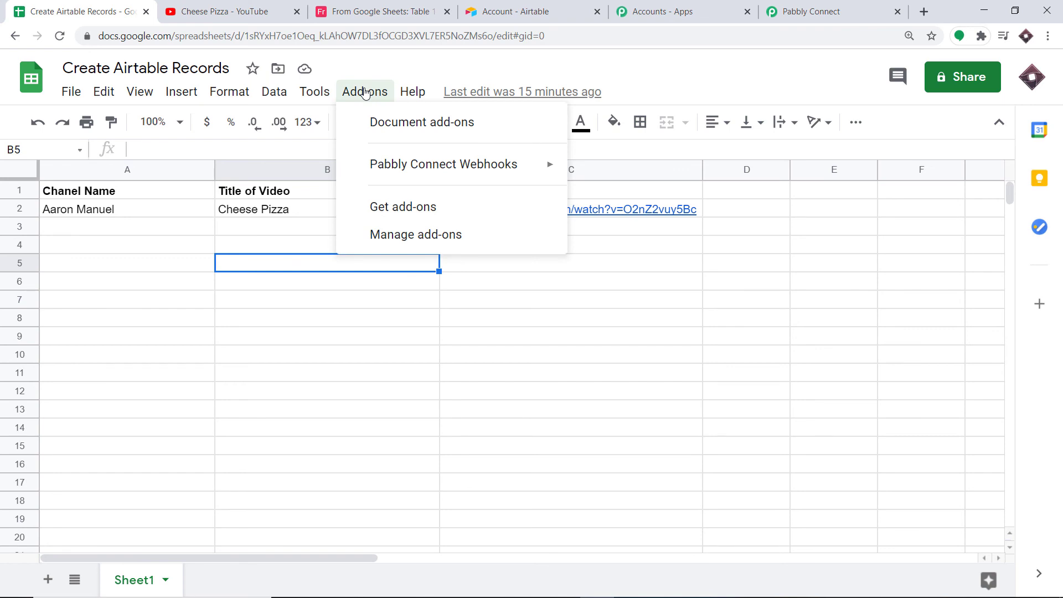
mouse_move(380, 172)
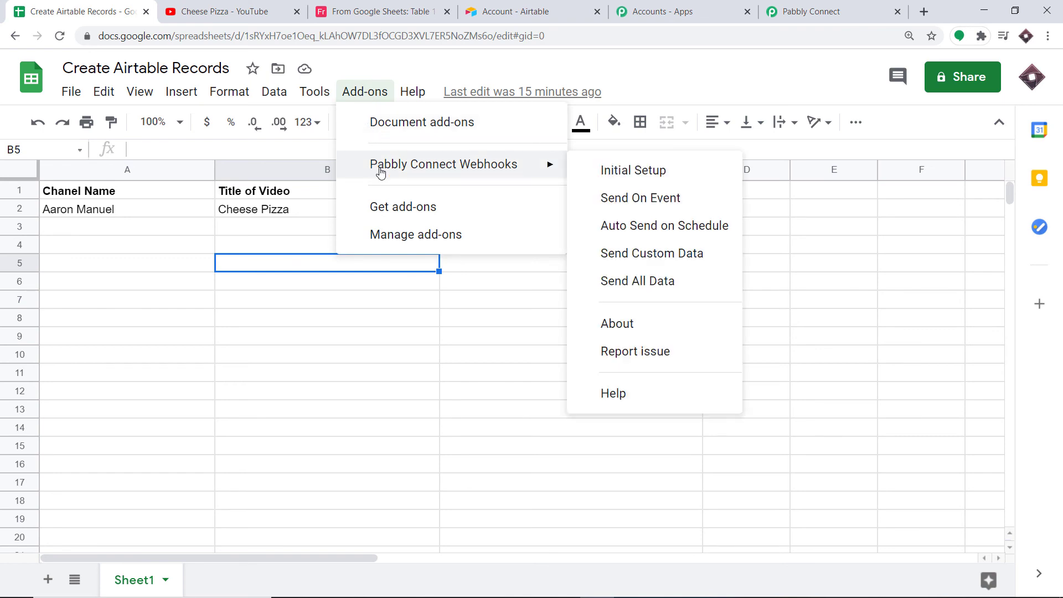
click(633, 199)
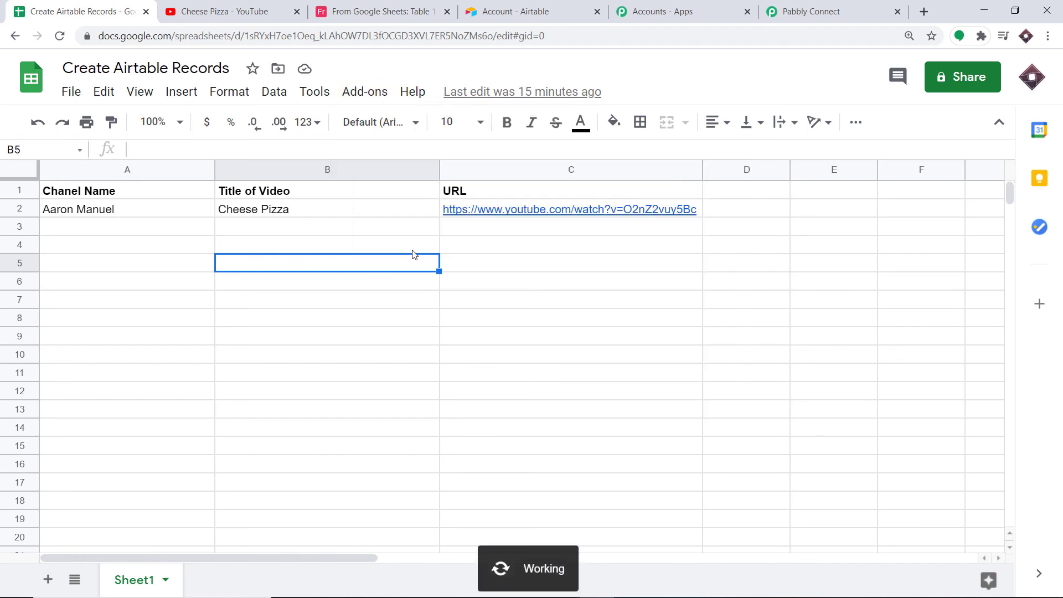
- Enter the channel's name in cell A3 under Chanel Name, matching the entry in row 2
click(69, 230)
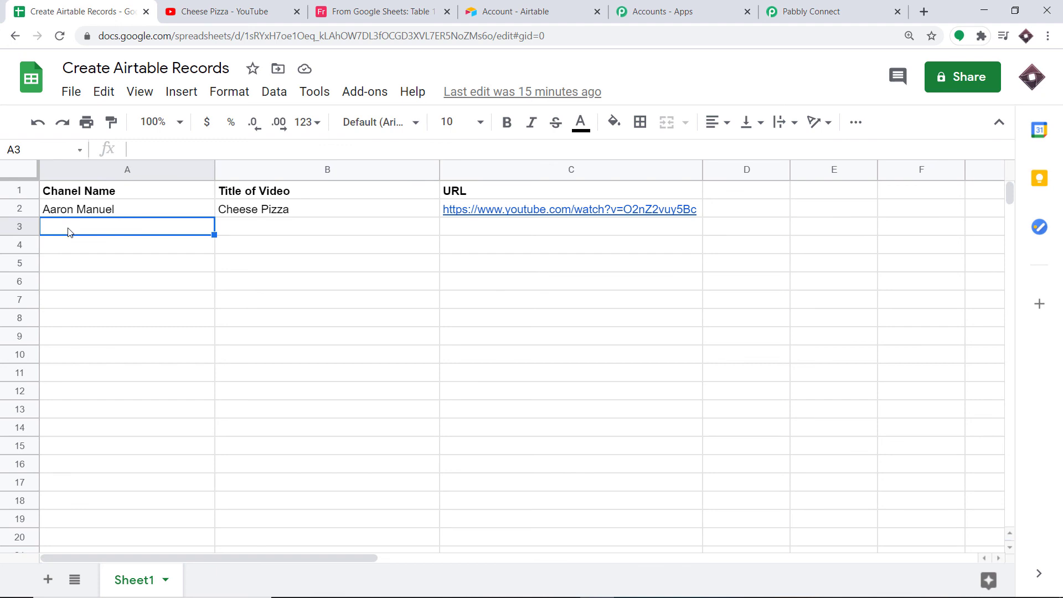
text(Aaro)
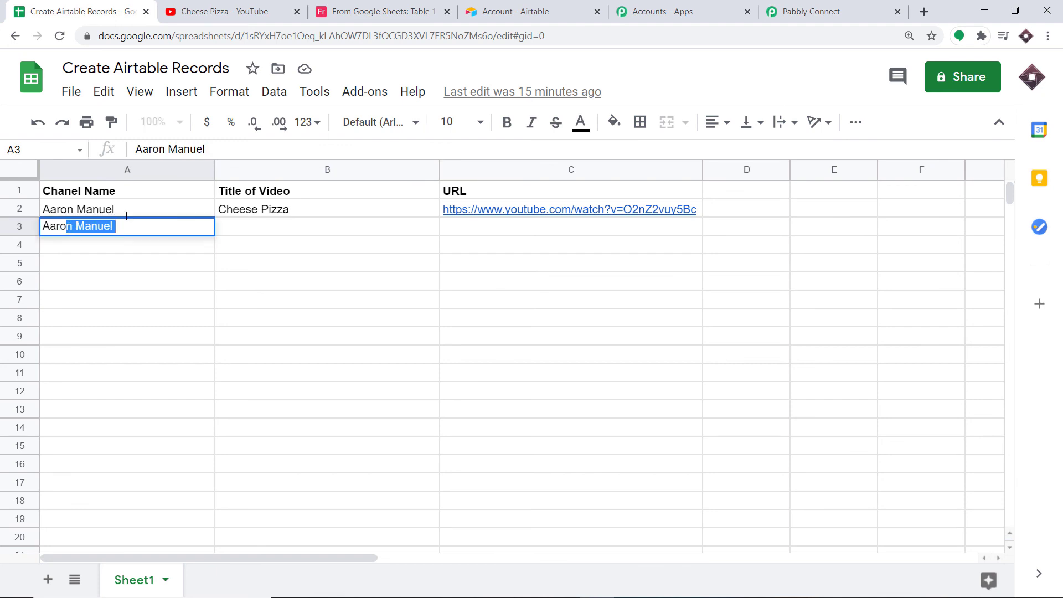
click(254, 230)
- Switch to YouTube, go to the channel's uploaded videos from the Cheese Pizza page, and open the Noodles video
click(259, 16)
scroll(221, 387, down, 3)
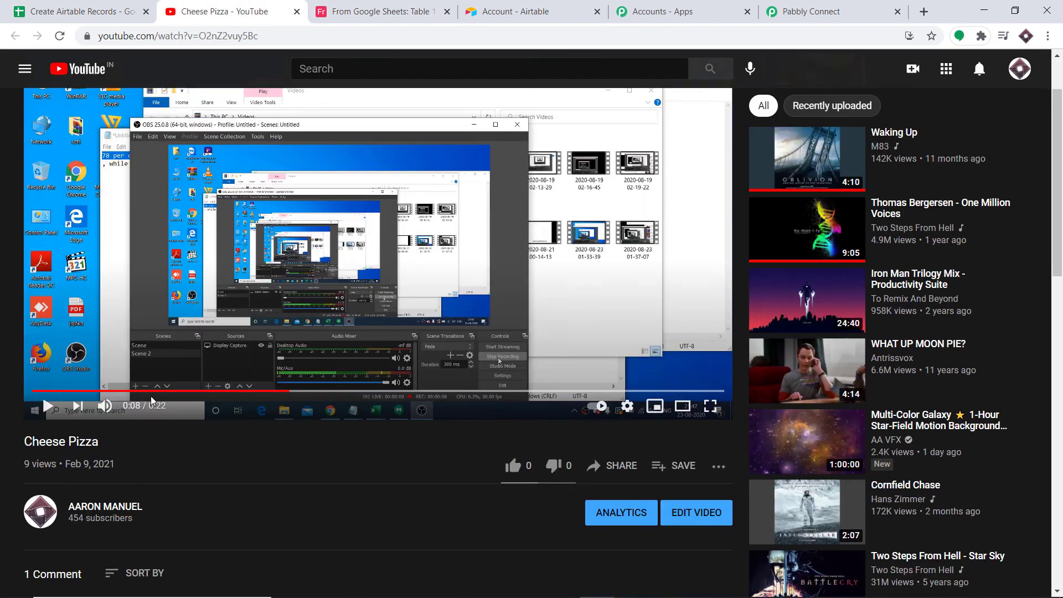
click(110, 451)
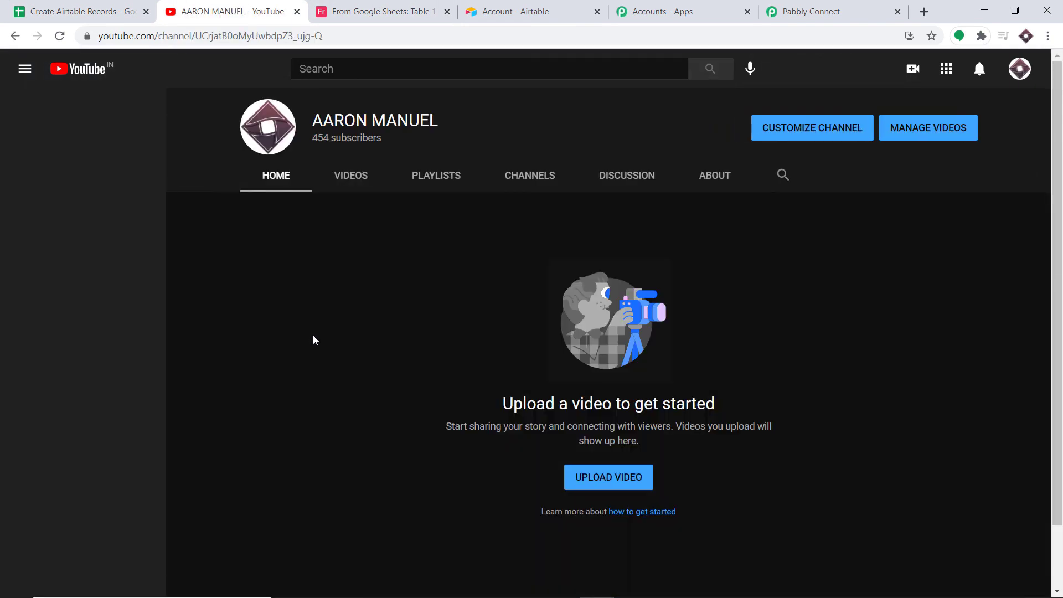
click(351, 176)
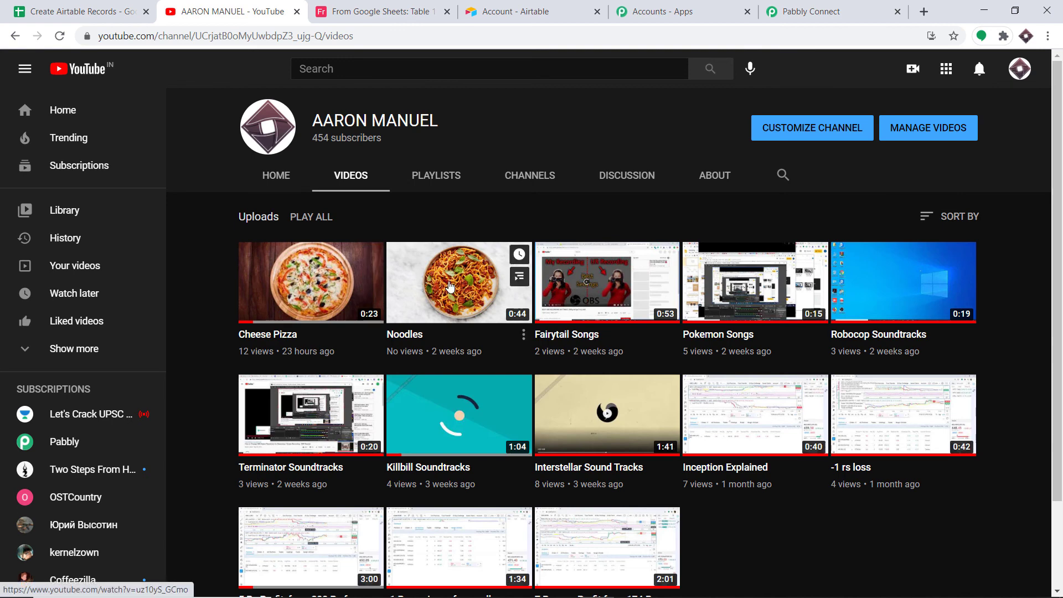
click(449, 287)
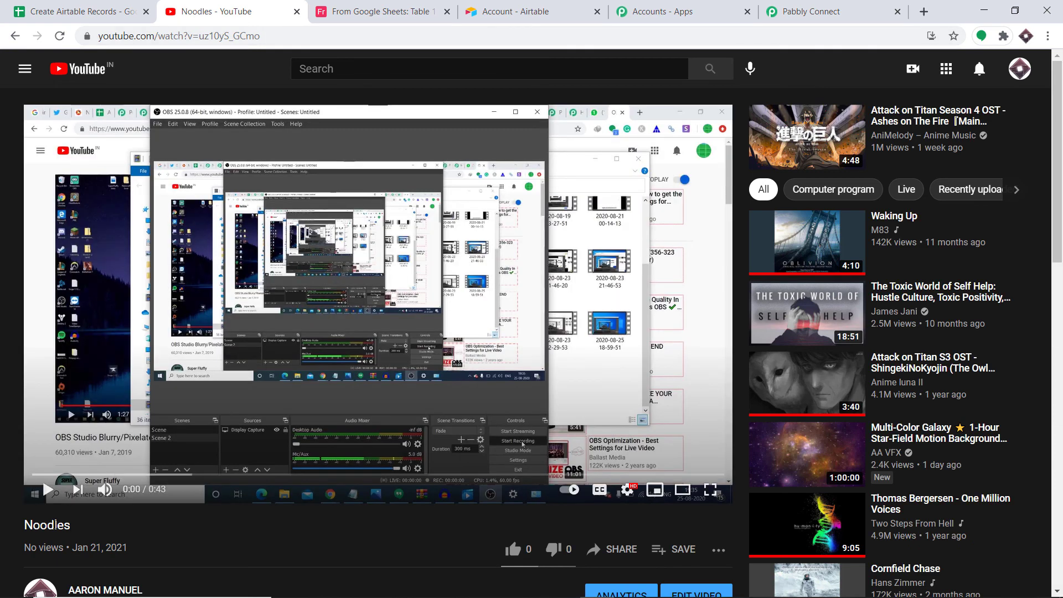
- Copy the video title Noodles from YouTube into cell B3 of the Create Airtable Records sheet
double_click(25, 525)
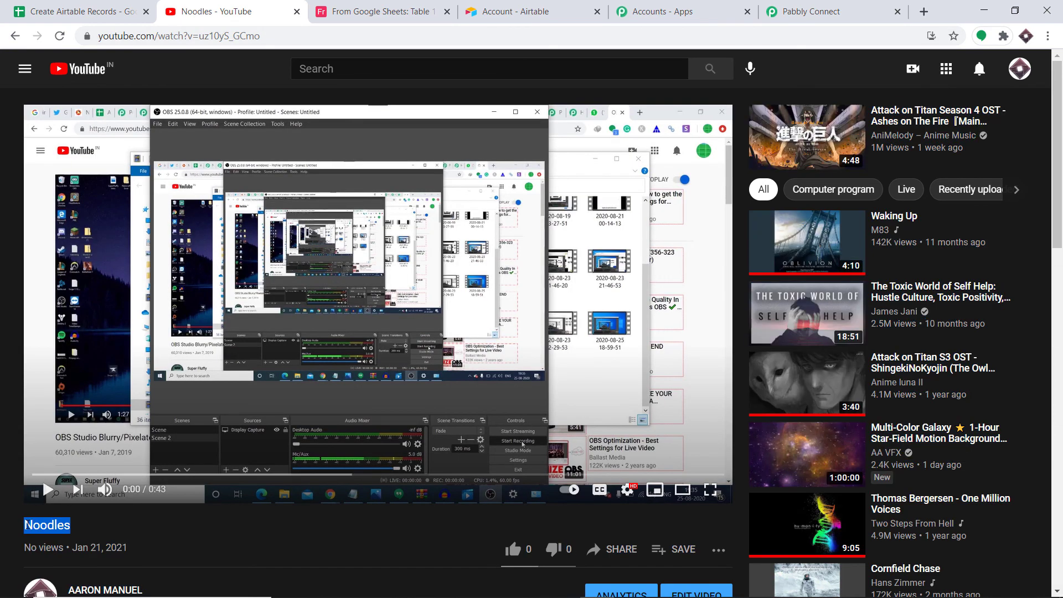
right_click(25, 525)
click(55, 455)
click(130, 21)
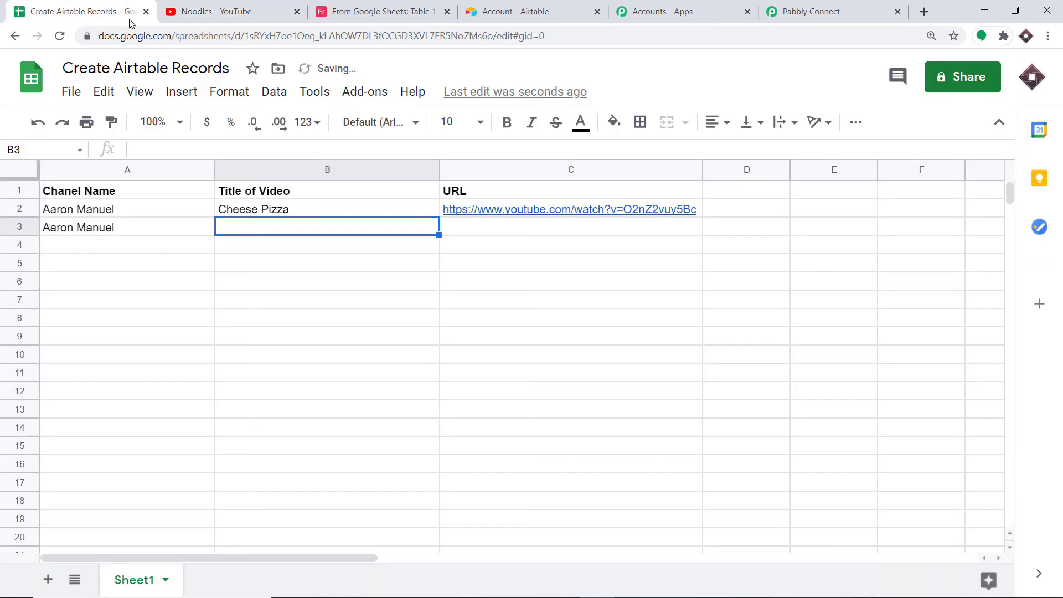
right_click(228, 232)
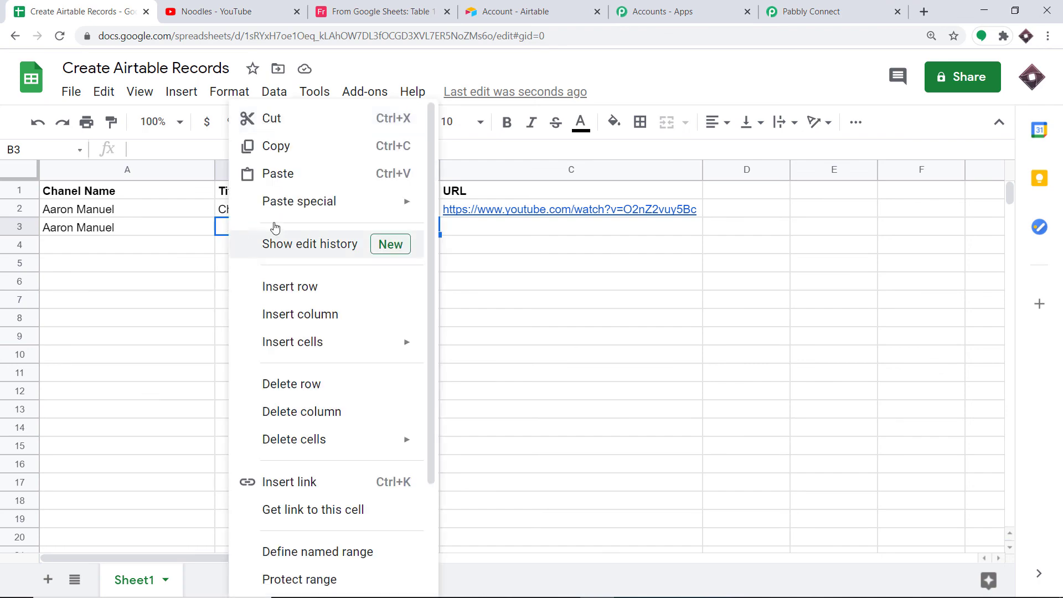
click(282, 173)
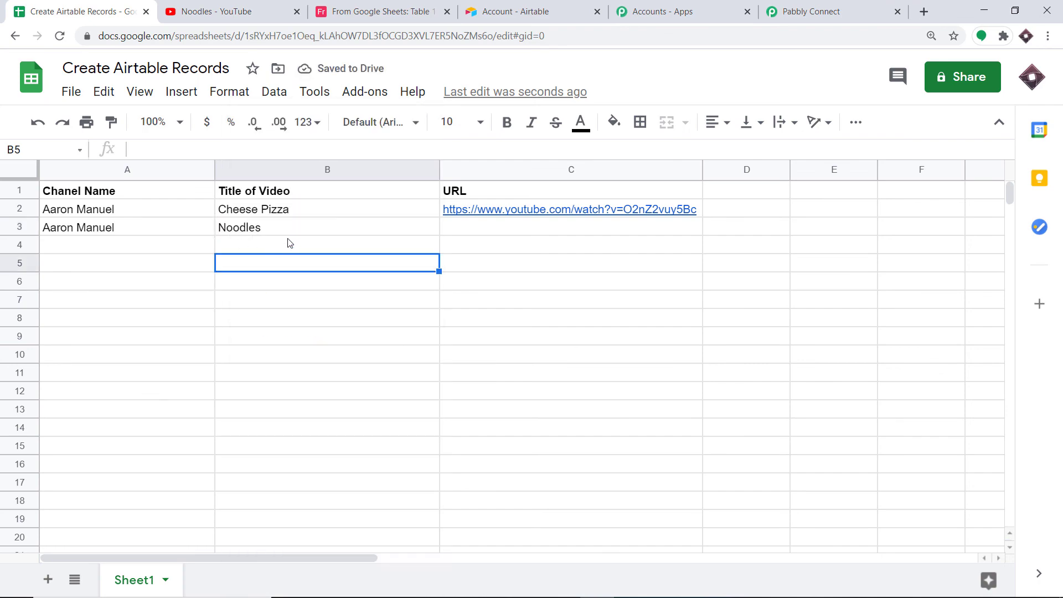
- Copy the Noodles video's YouTube address into cell C3 under URL in the Create Airtable Records sheet
click(266, 8)
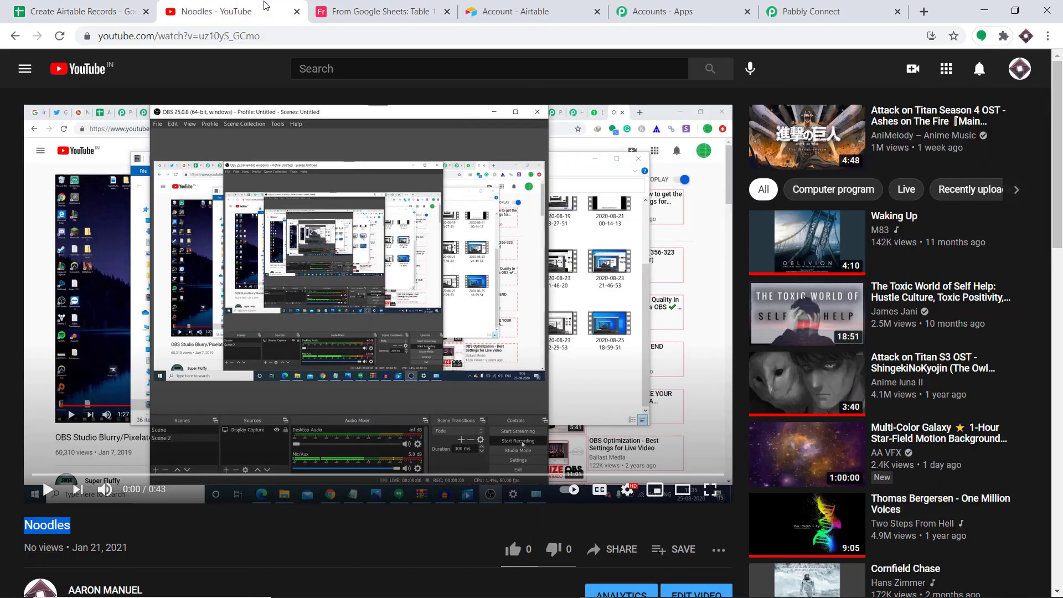
right_click(178, 36)
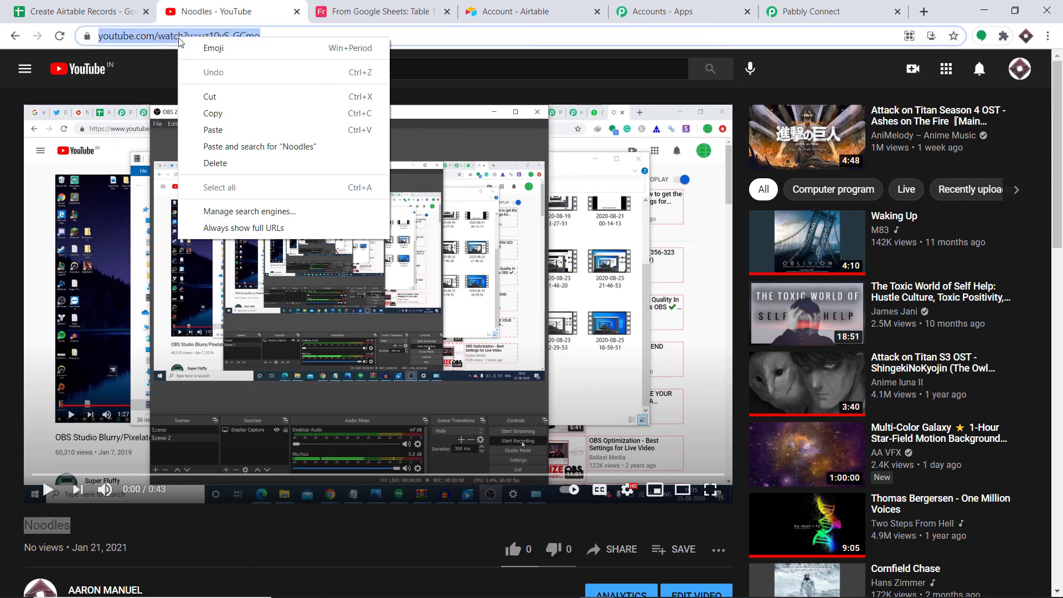
click(232, 114)
click(77, 11)
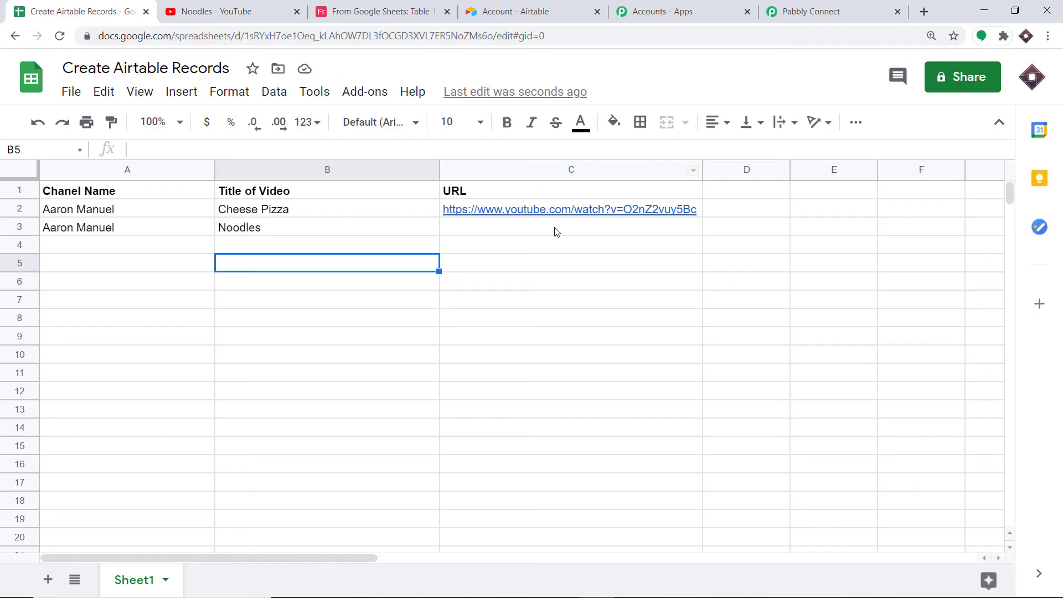
click(478, 224)
right_click(203, 147)
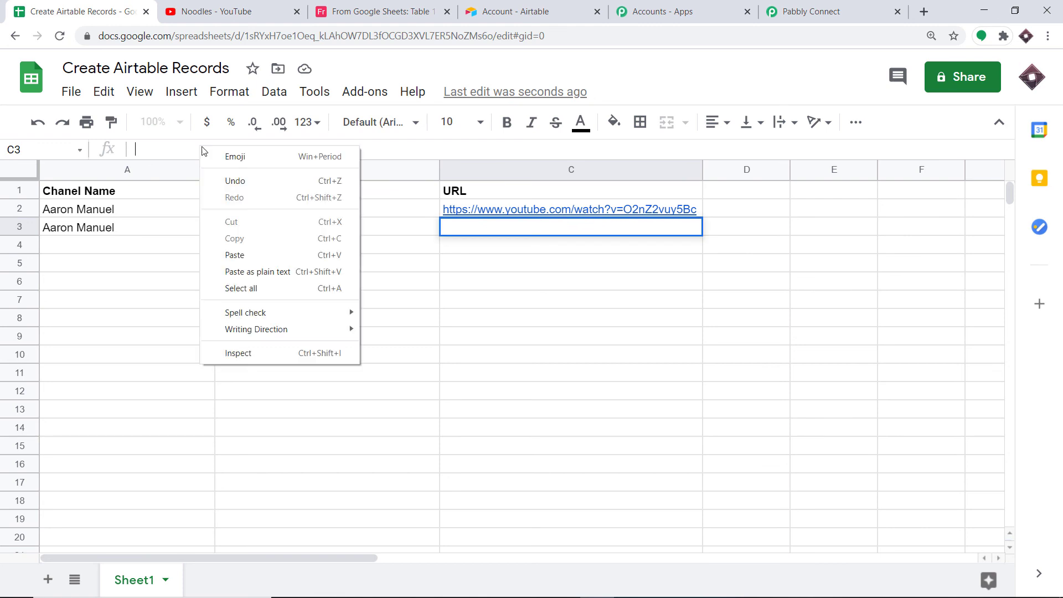
click(234, 254)
click(667, 304)
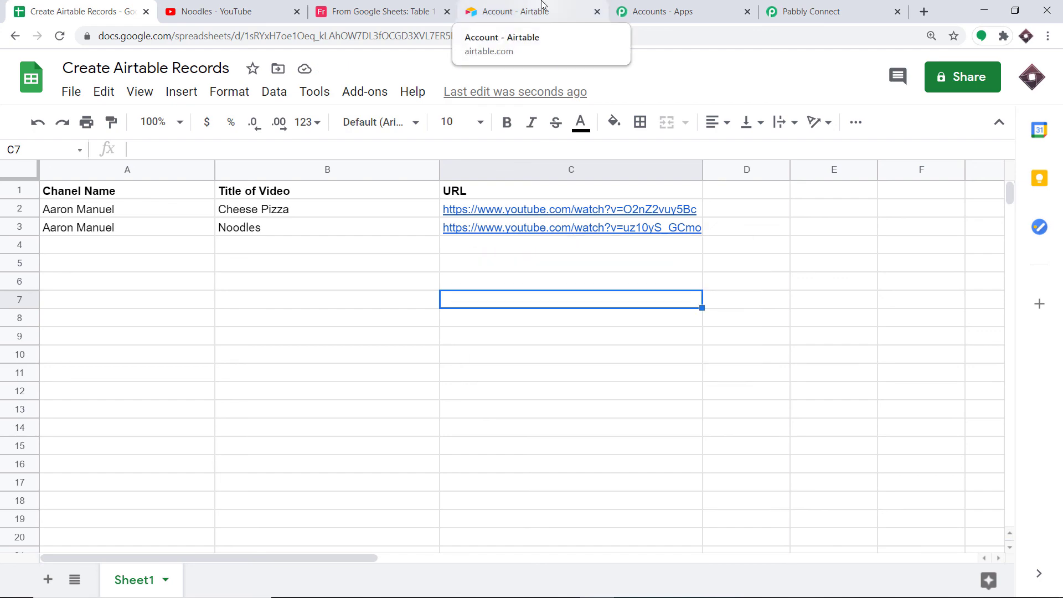
- Check the Noodles record in Airtable's Table 1, open its YouTube link to verify it, and close the opened video
click(382, 11)
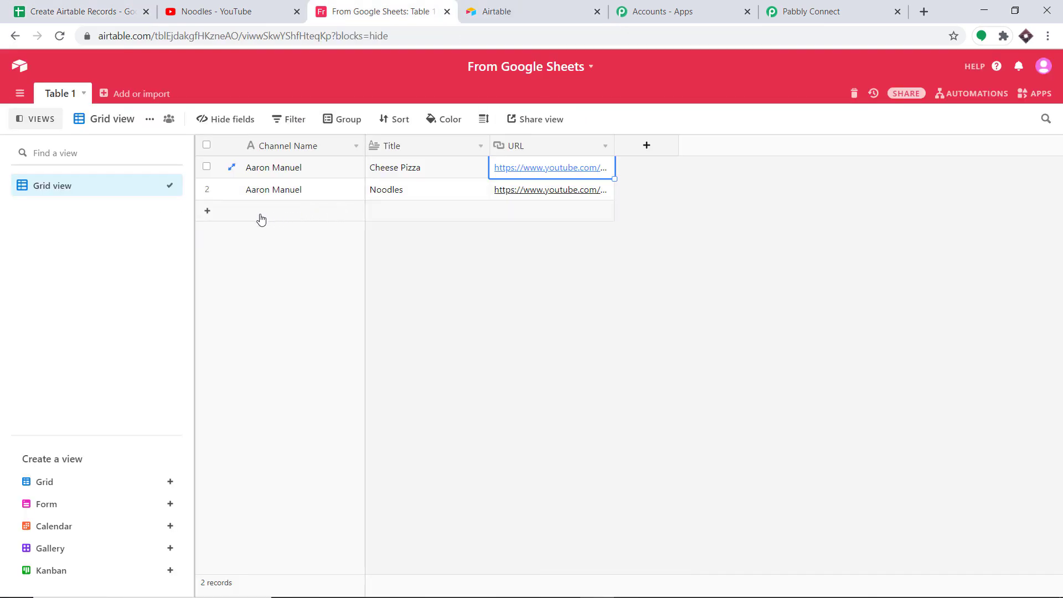
click(514, 310)
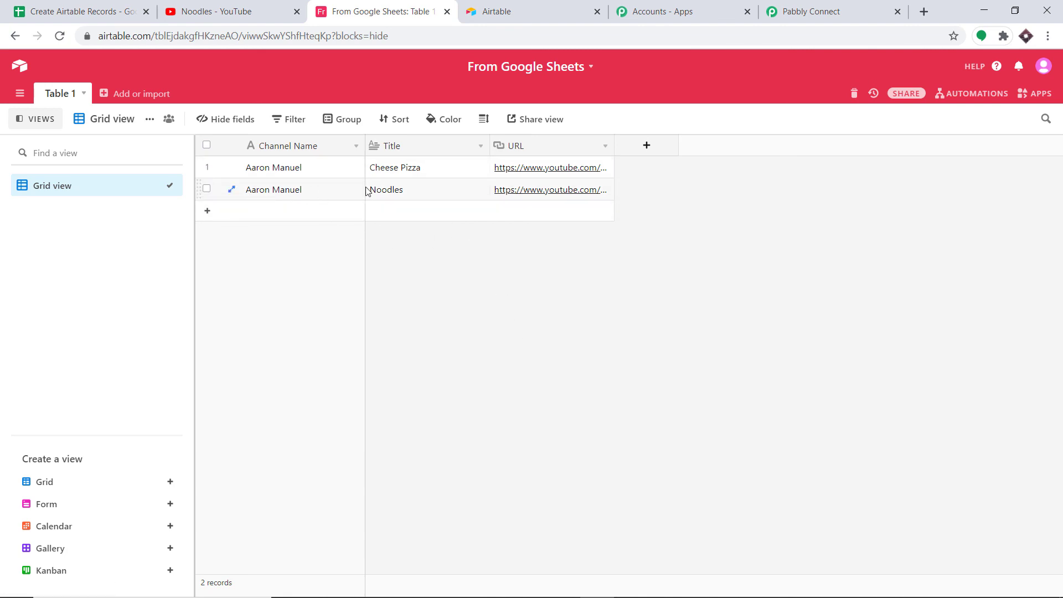
click(529, 194)
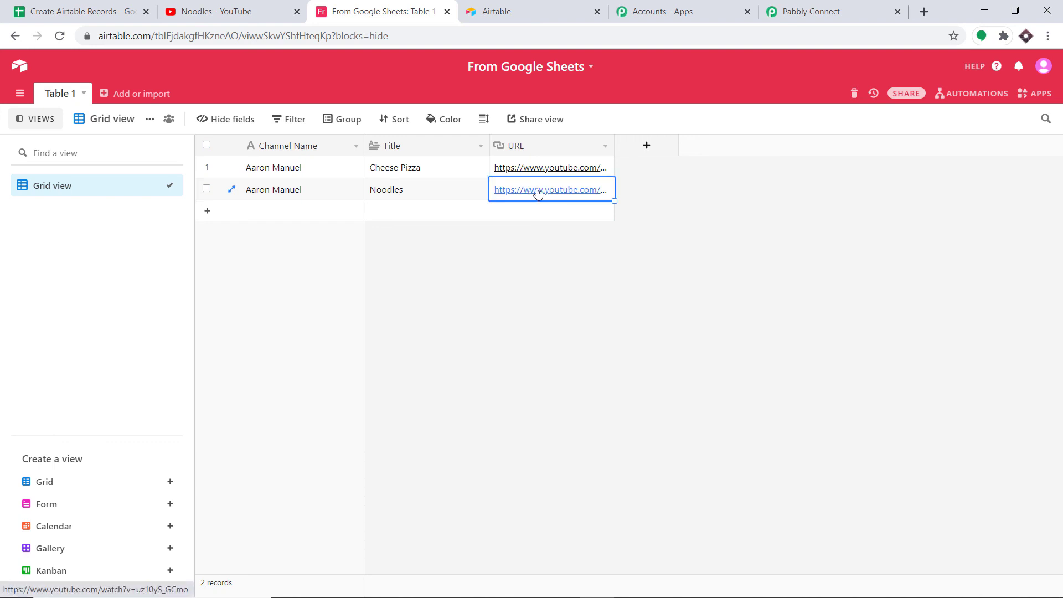
click(533, 199)
click(353, 256)
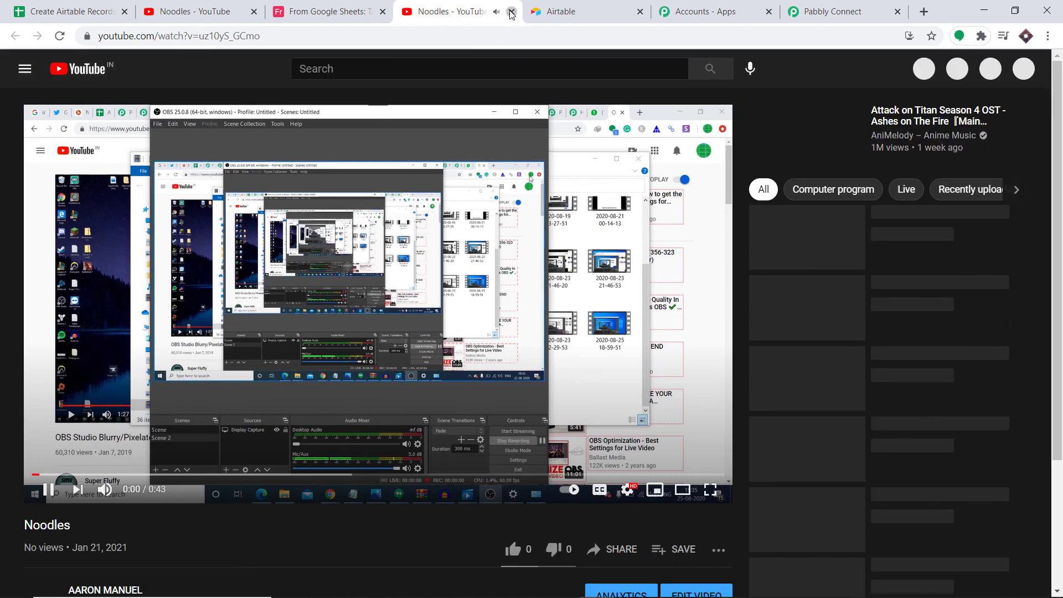
click(511, 12)
click(507, 282)
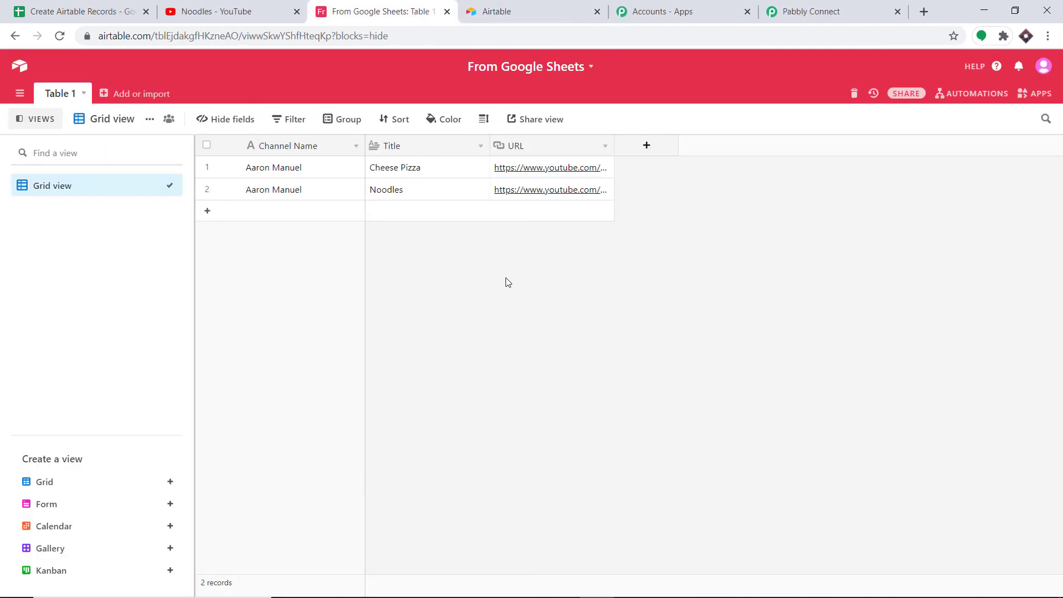